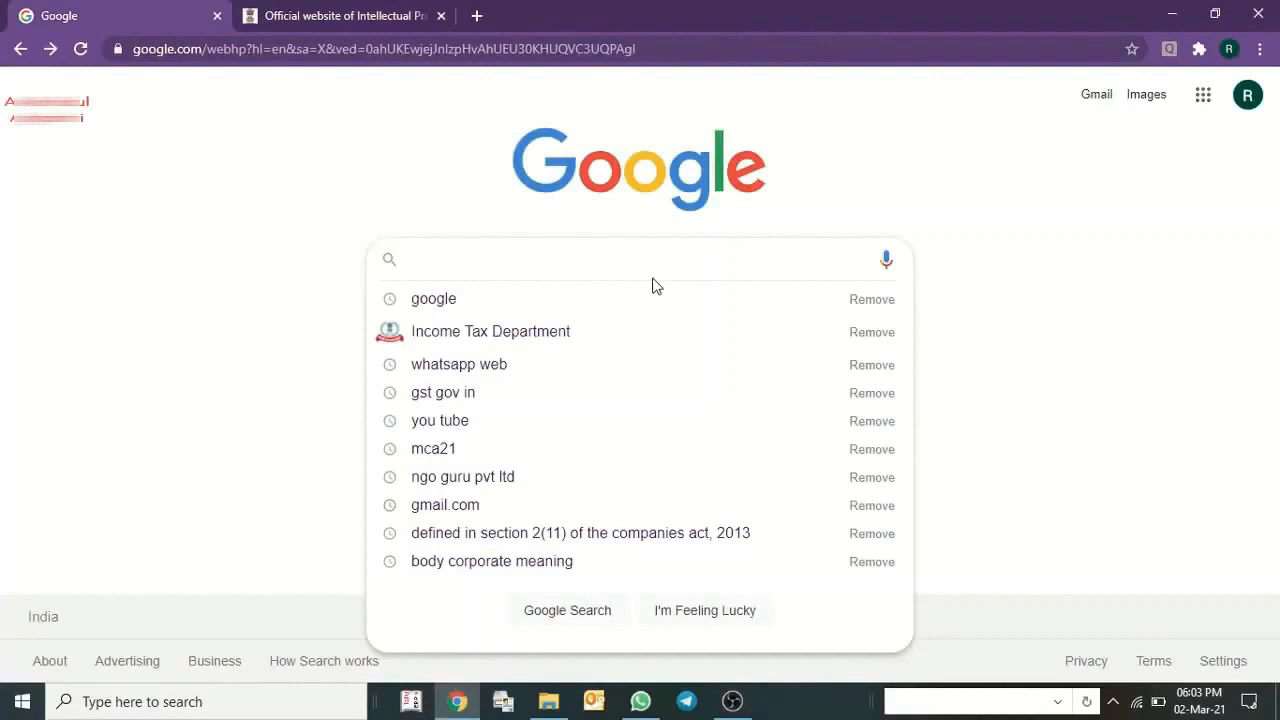
Open the Trademarks public search through the E-Gateways page of the Intellectual Property India website, accepting the move to the external site.
left_click(1036, 286)
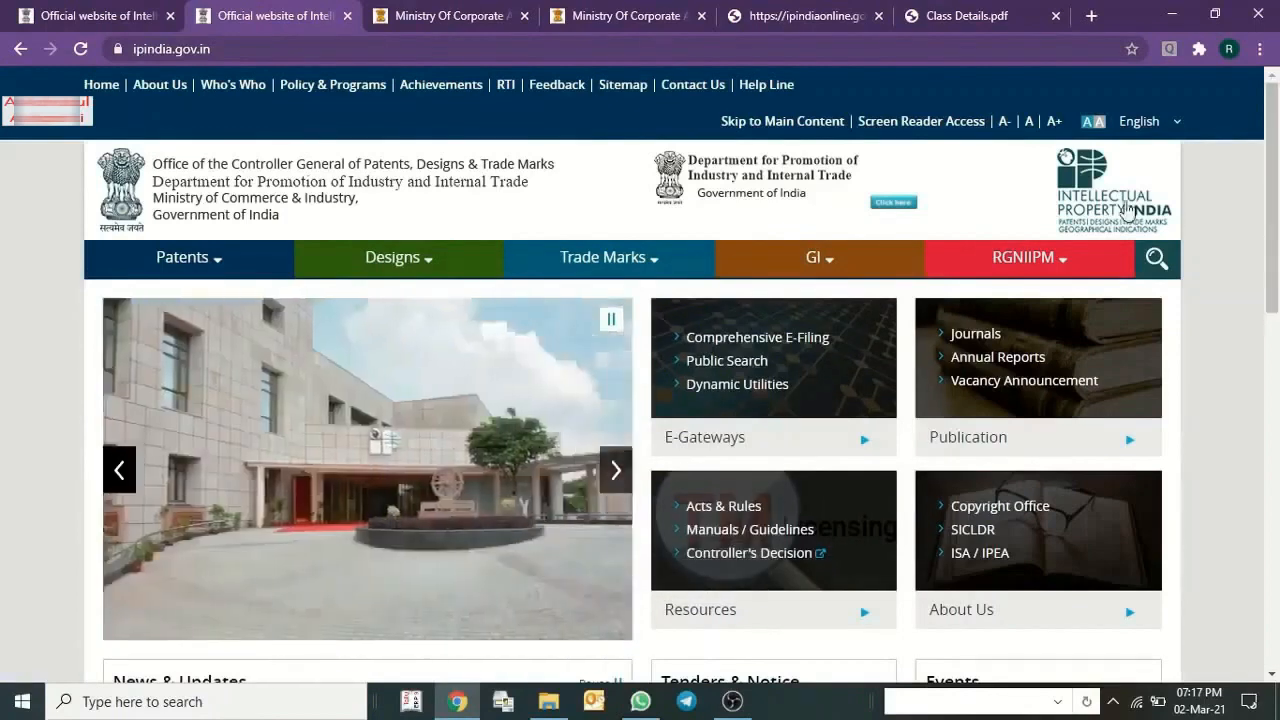
left_click(715, 365)
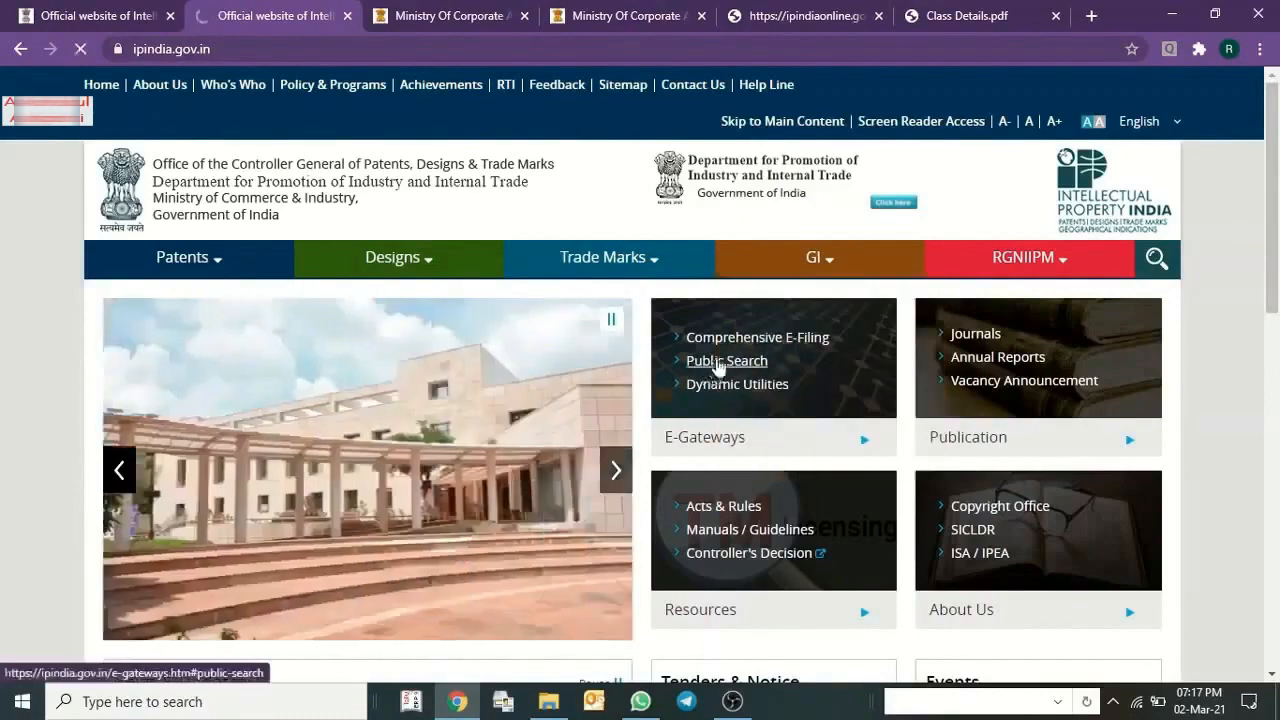
scroll(718, 390, "up", 2)
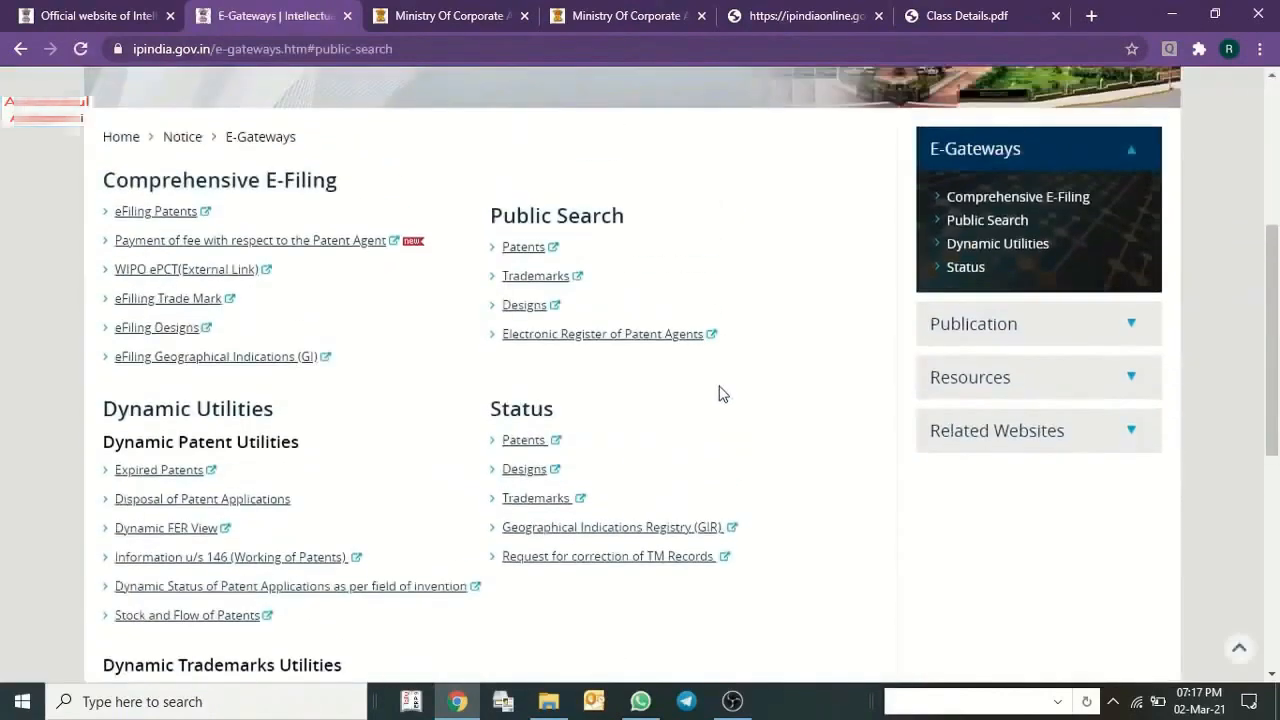
left_click(535, 375)
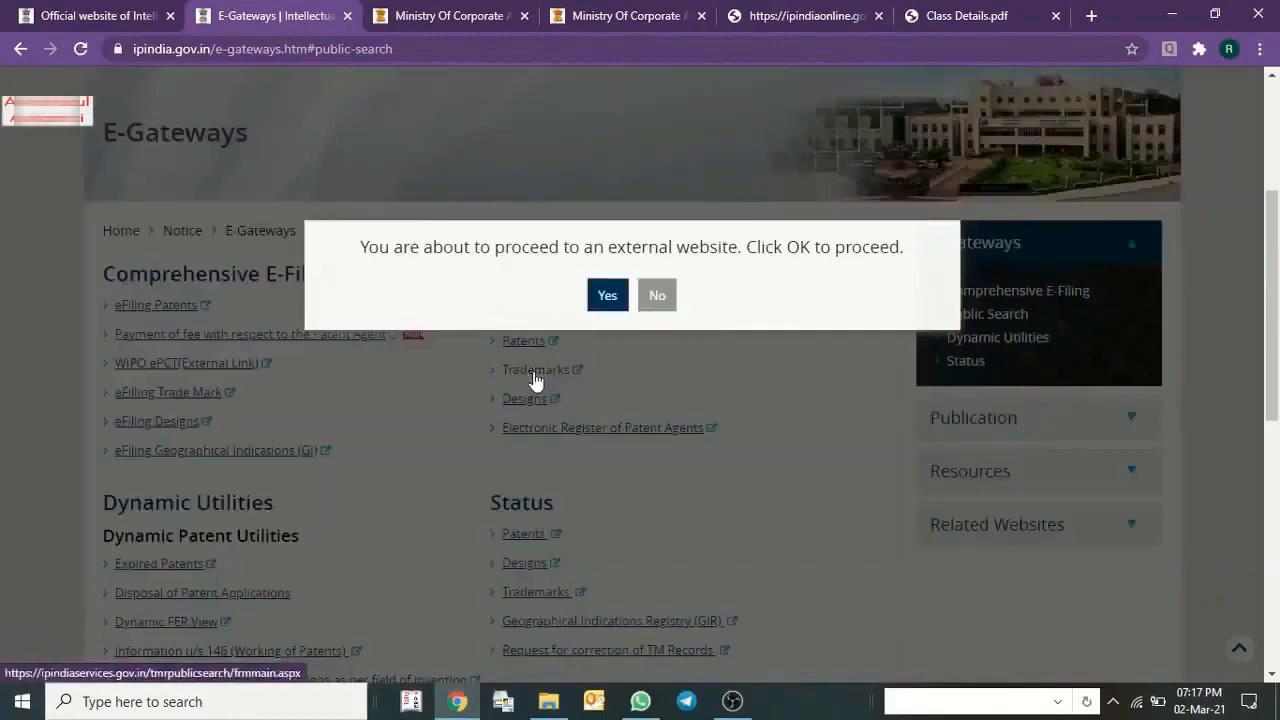
left_click(607, 295)
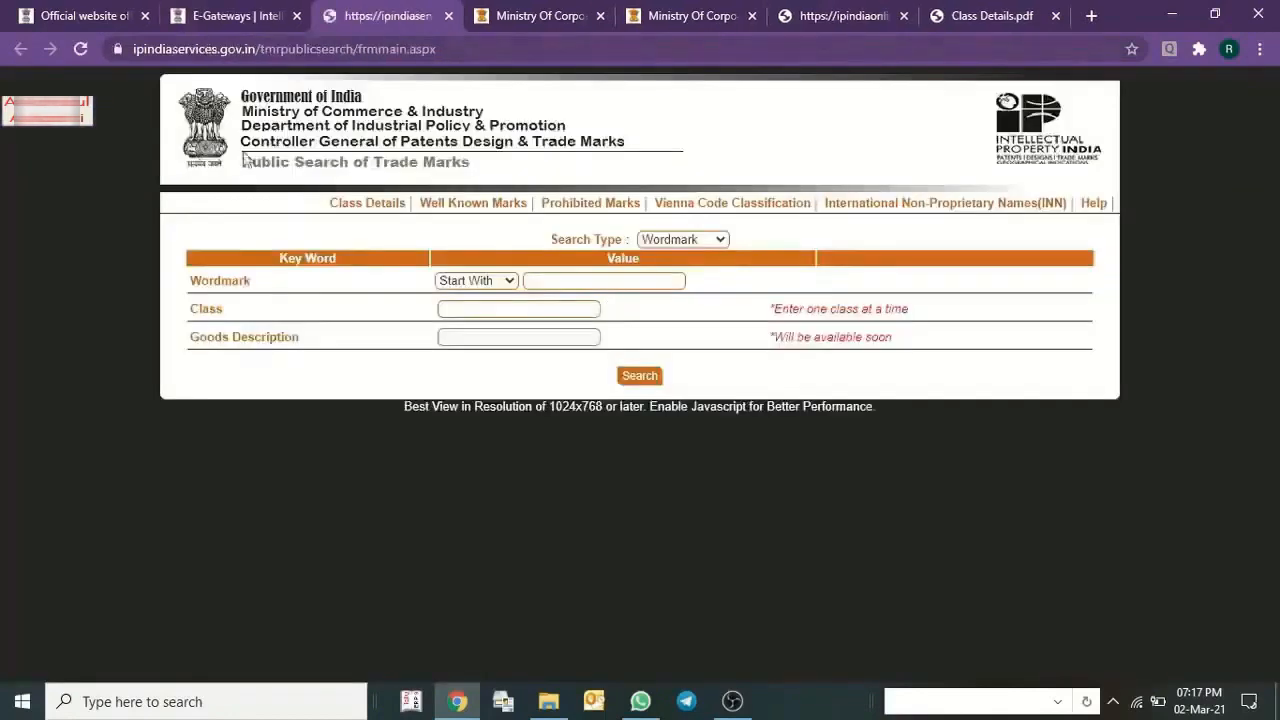
Return to the Intellectual Property India home page and reopen the Trademarks public search in another tab.
left_click(248, 15)
left_click(135, 172)
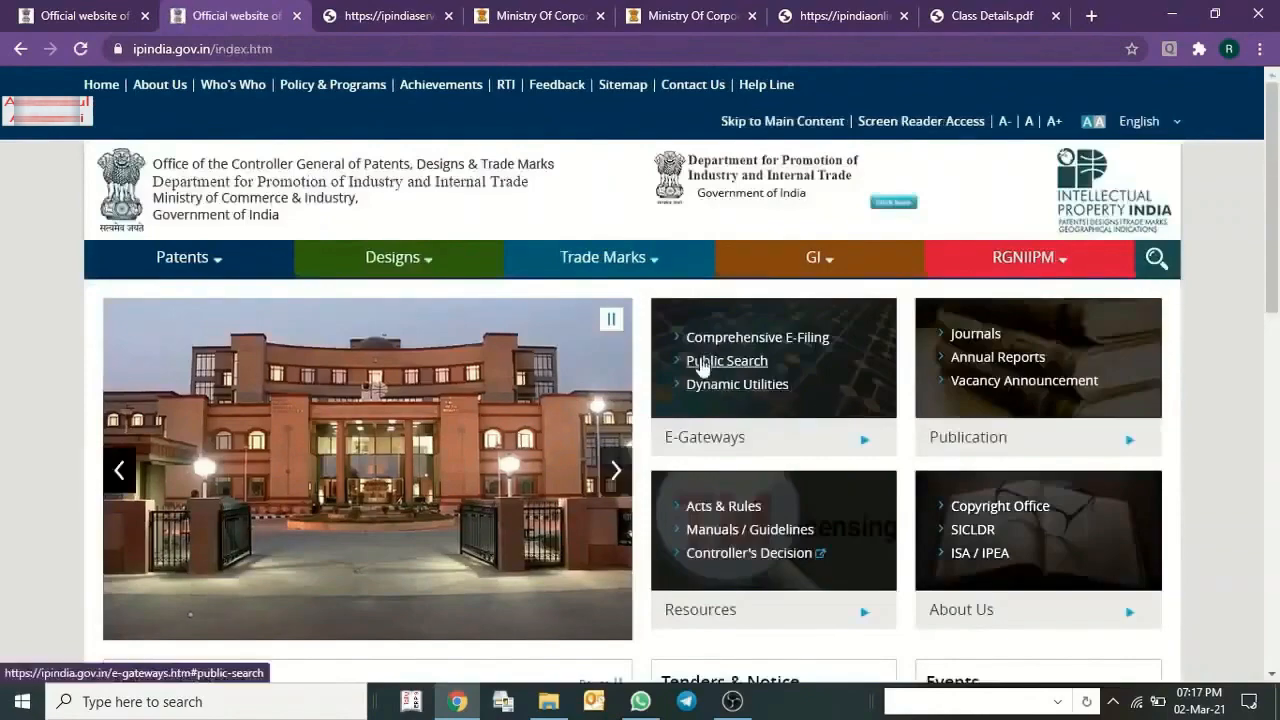
left_click(703, 368)
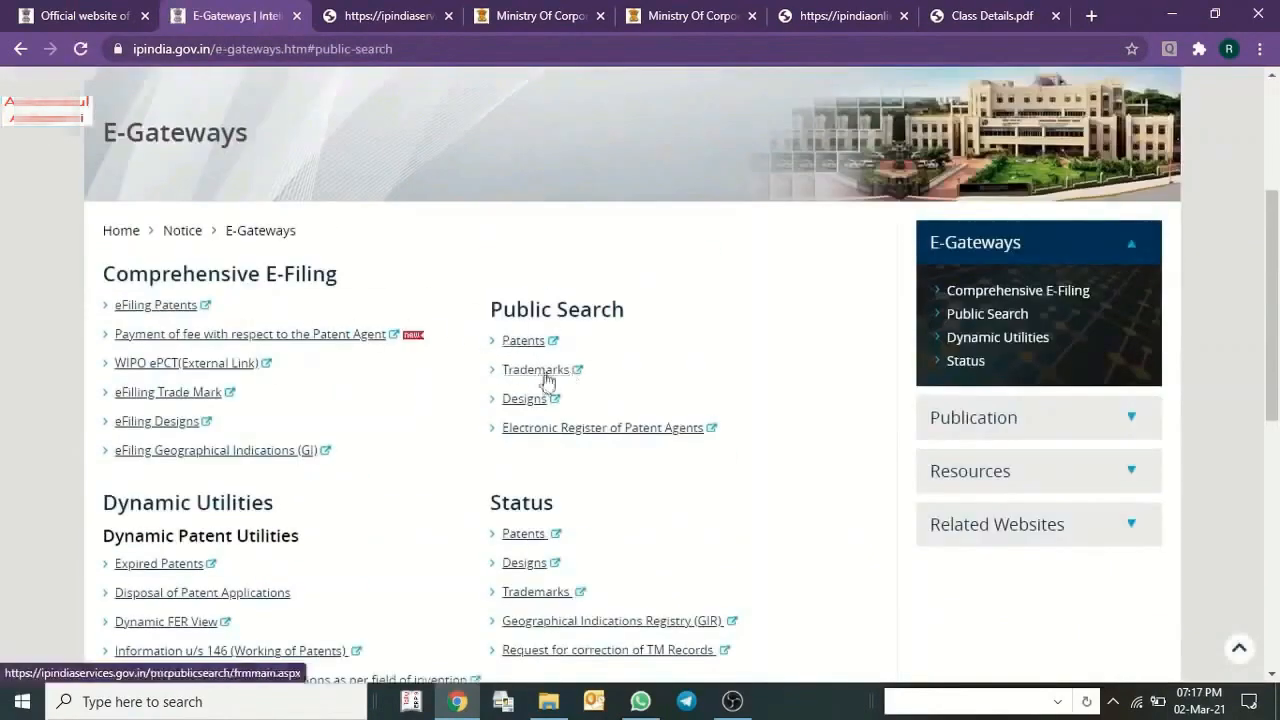
left_click(548, 378)
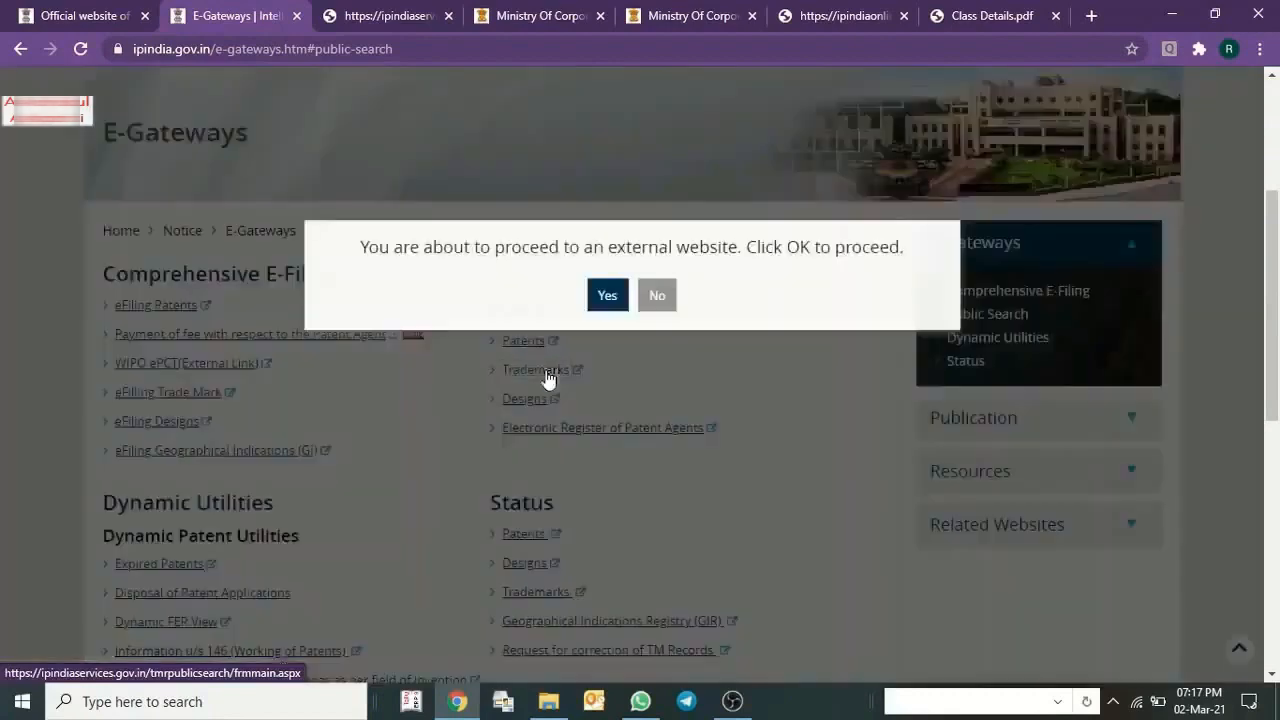
left_click(607, 298)
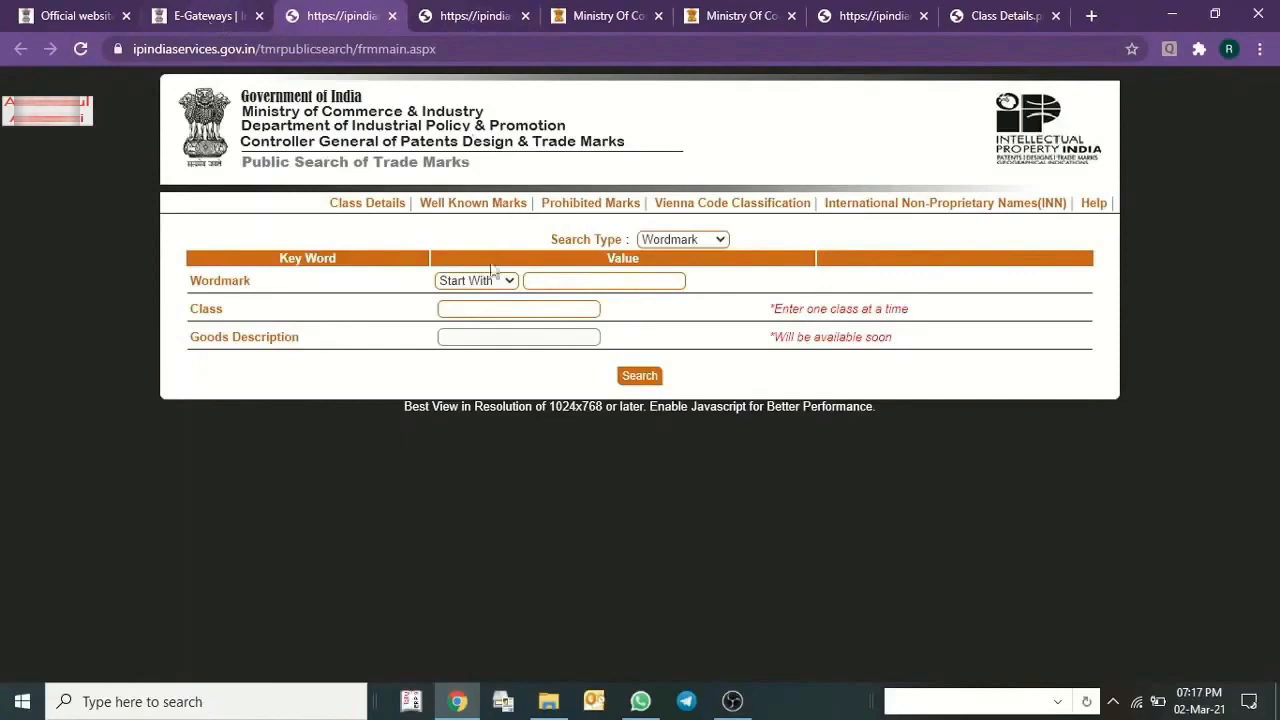
Enter the wordmark beginning with "VI" in the trademark search form, keeping the Start With match option.
left_click(579, 277)
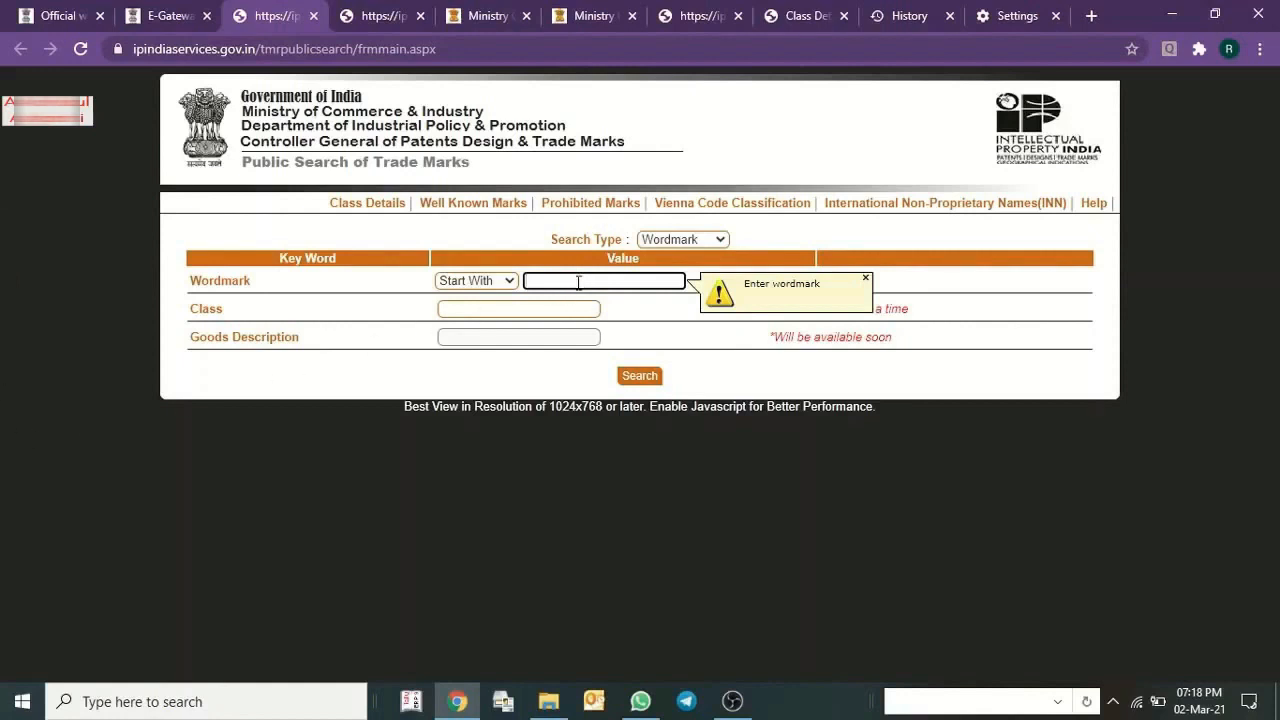
type("VI")
left_click(513, 309)
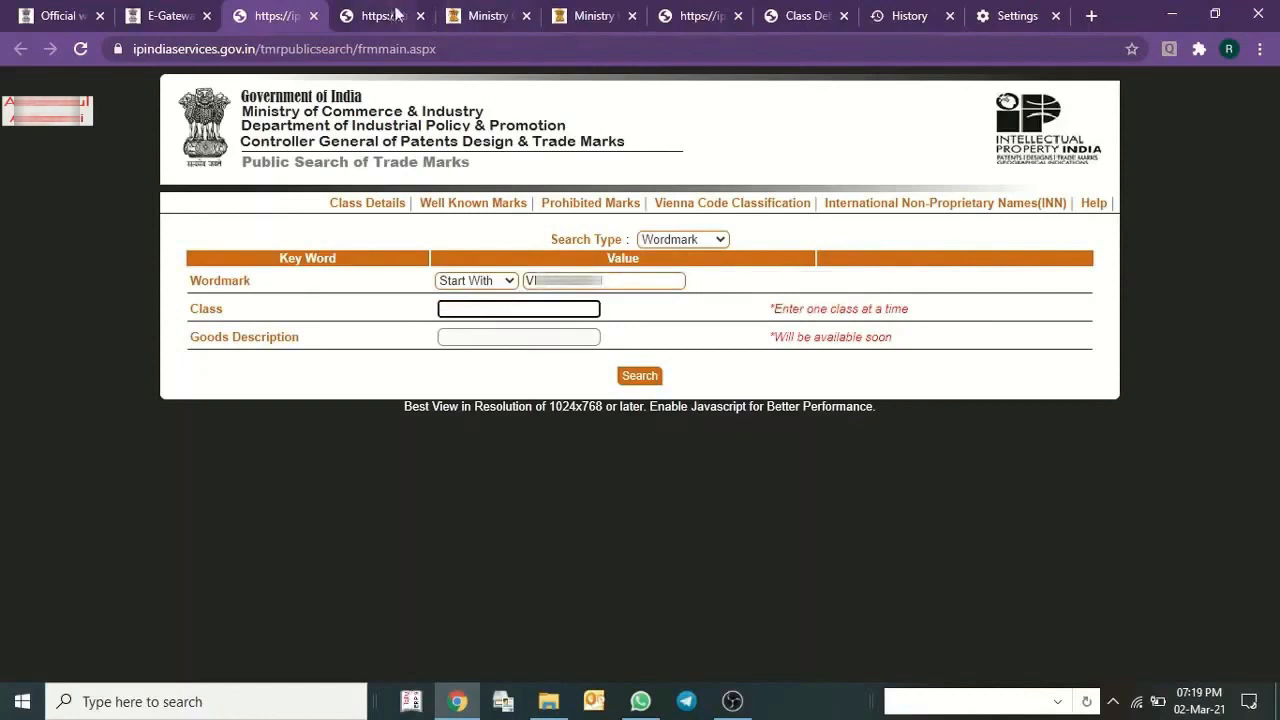
Place Class Details.pdf beside the trademark search tab and examine the Class 41 entry in its services list.
left_click(690, 15)
left_click(800, 15)
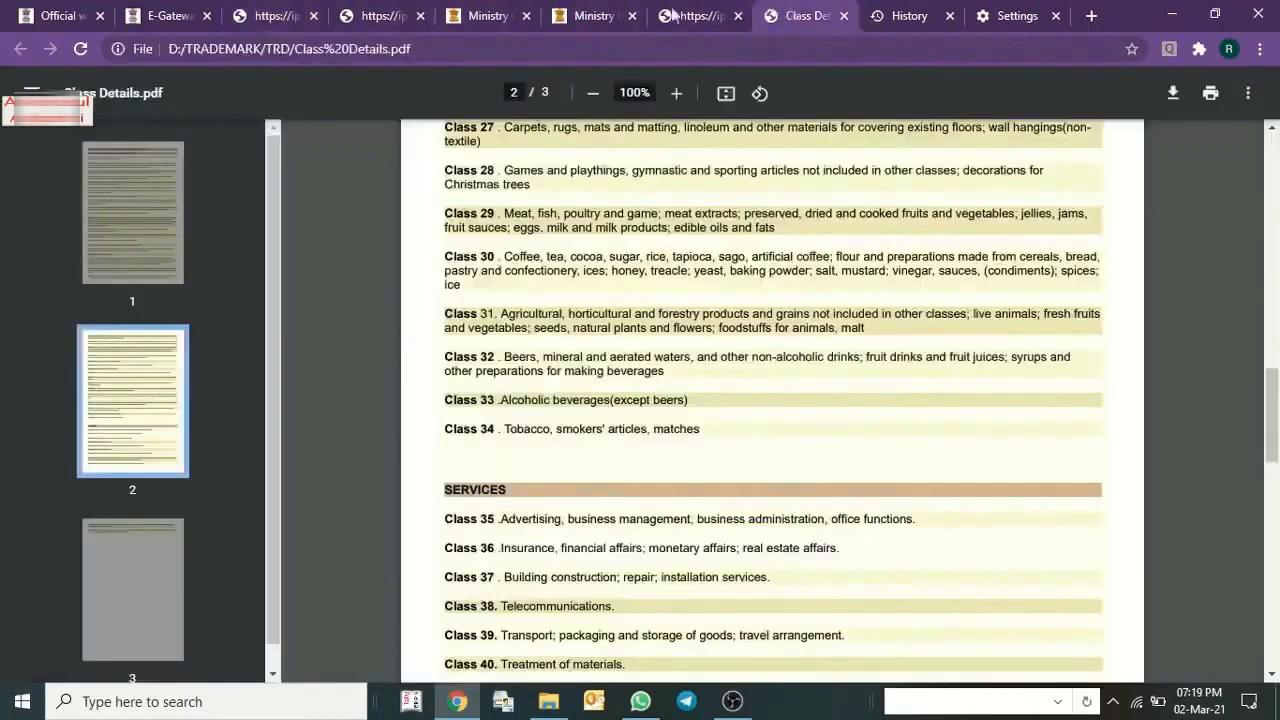
left_click_drag(800, 15, 385, 5)
scroll(588, 395, "down", 3)
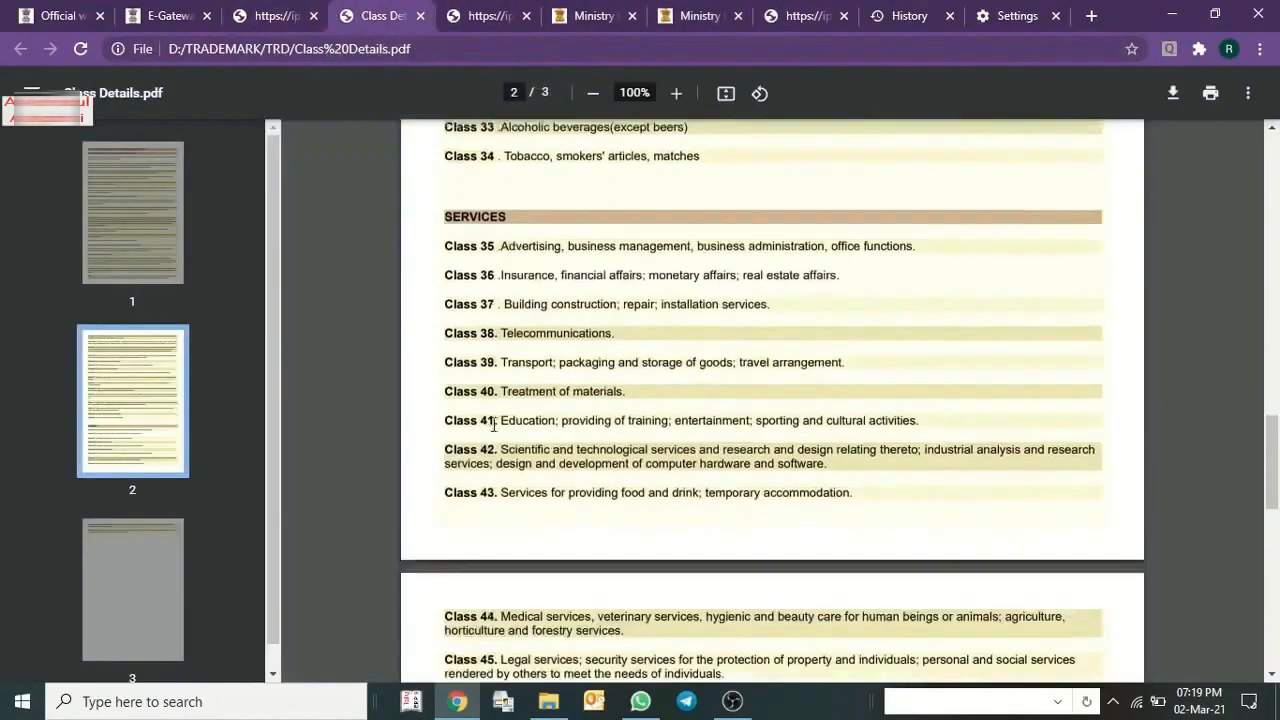
left_click_drag(924, 413, 500, 405)
left_click(974, 421)
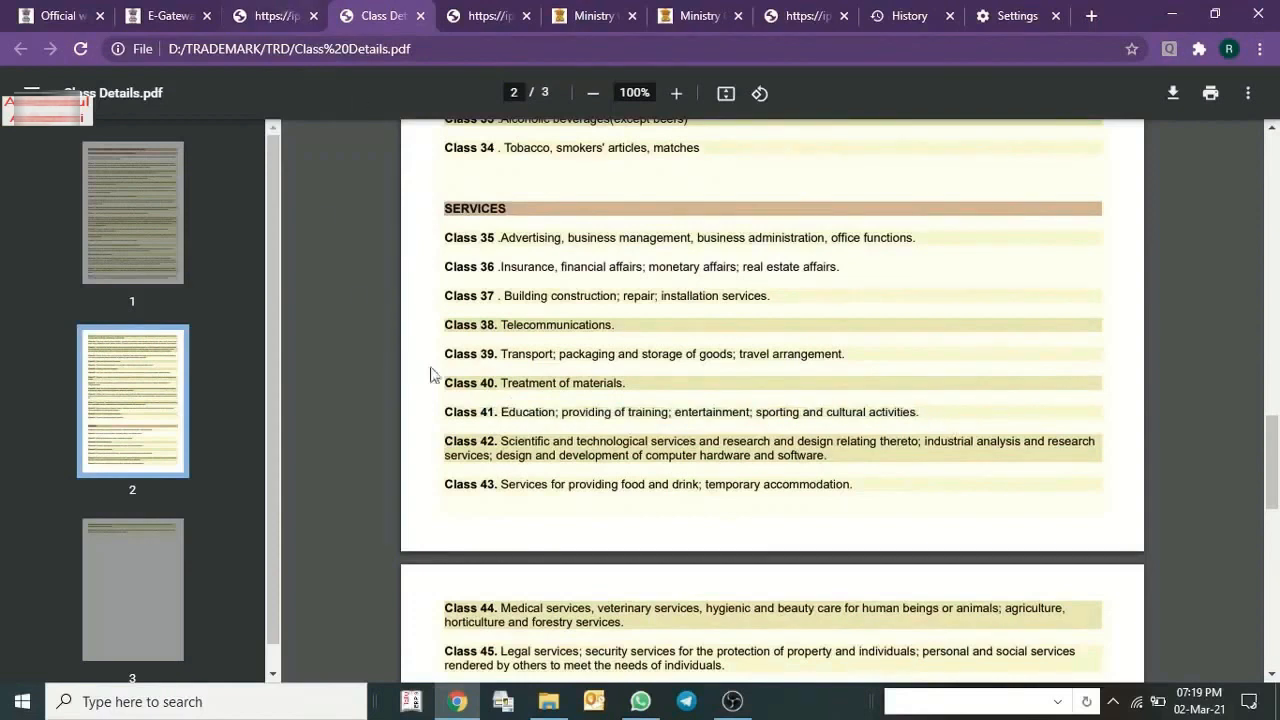
Set the class to 41 in the trademark search form and run the wordmark search.
left_click(262, 12)
type("41")
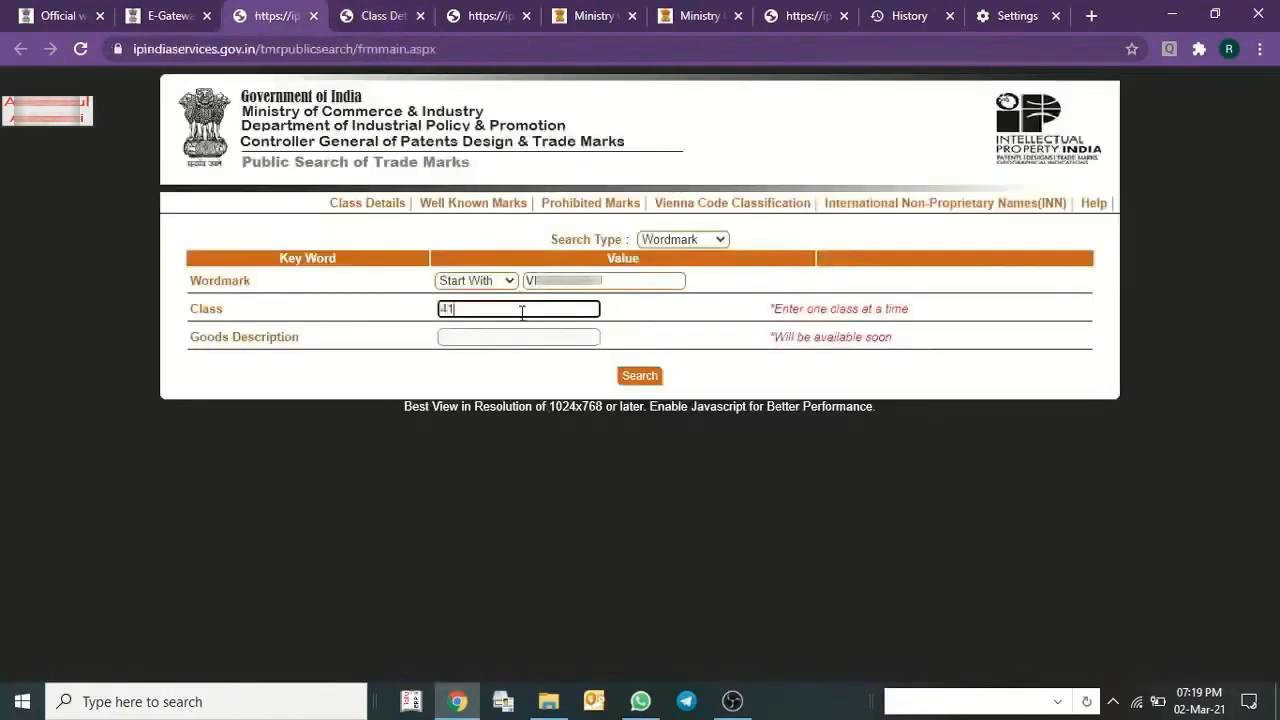
left_click(645, 380)
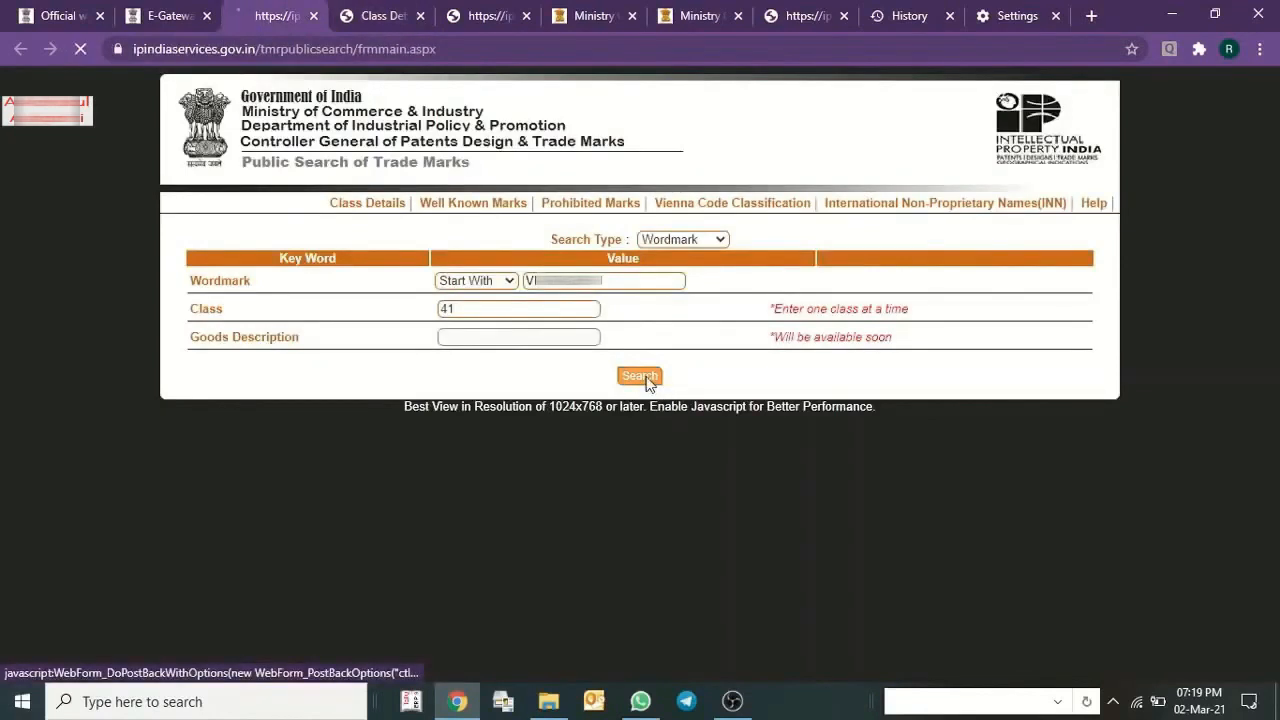
Review the matching trademarks and non-proprietary names in the search results, and go on to a new search.
scroll(363, 369, "down", 1)
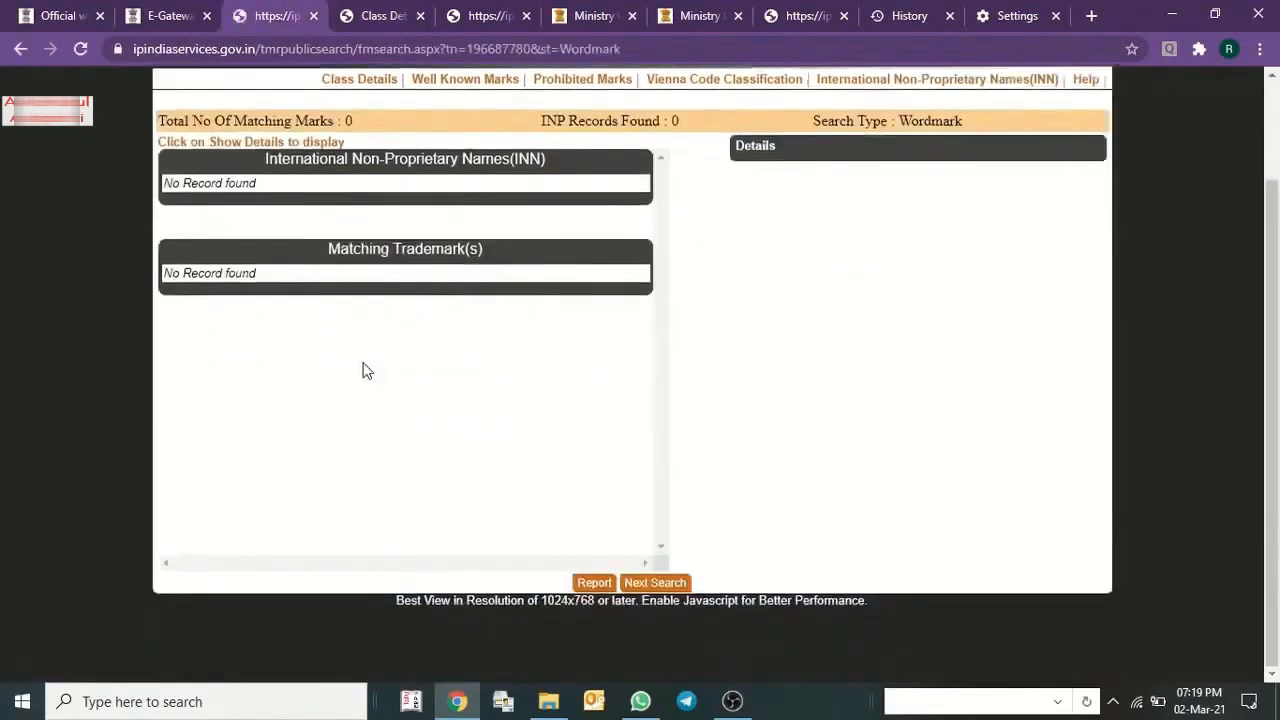
scroll(372, 295, "up", 1)
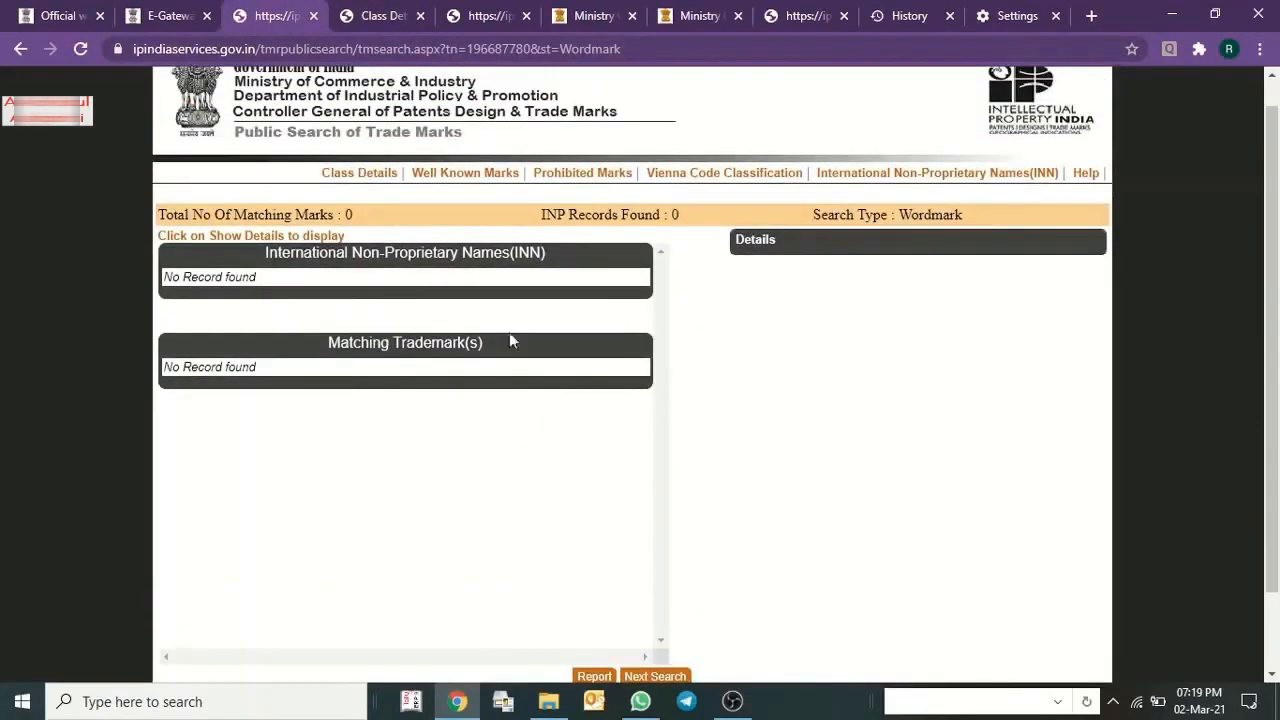
scroll(614, 606, "down", 1)
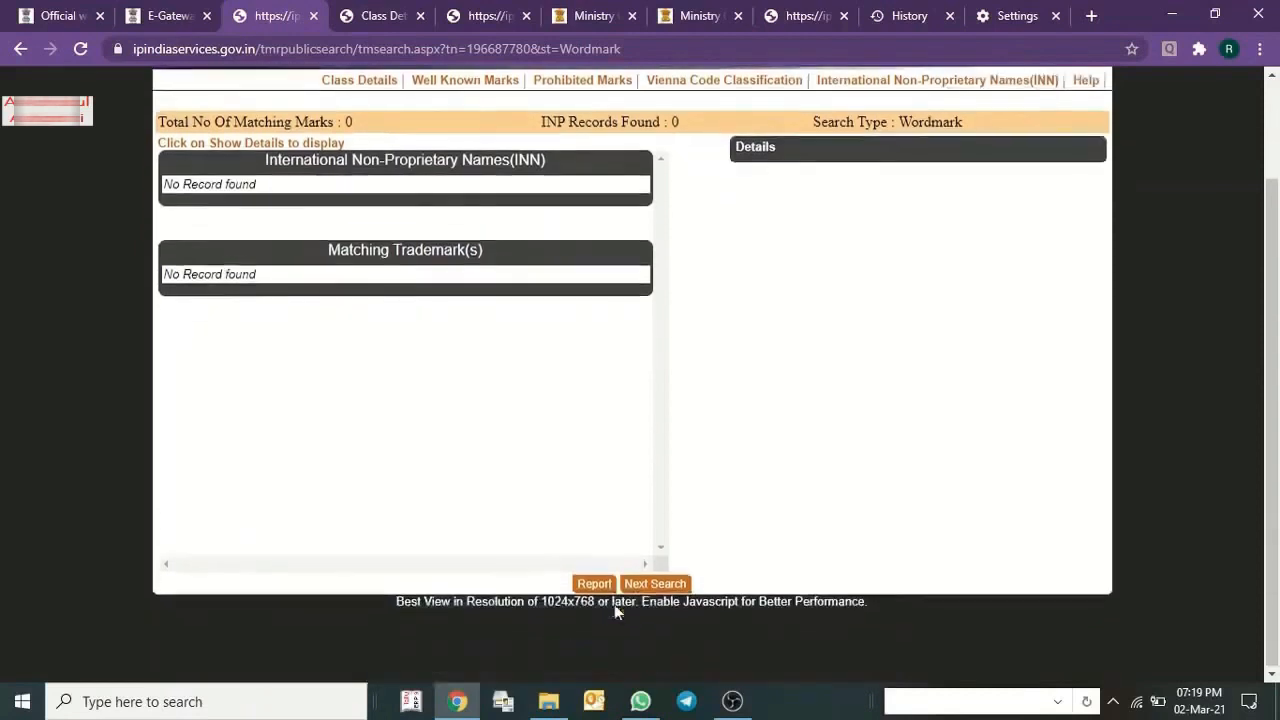
left_click(645, 588)
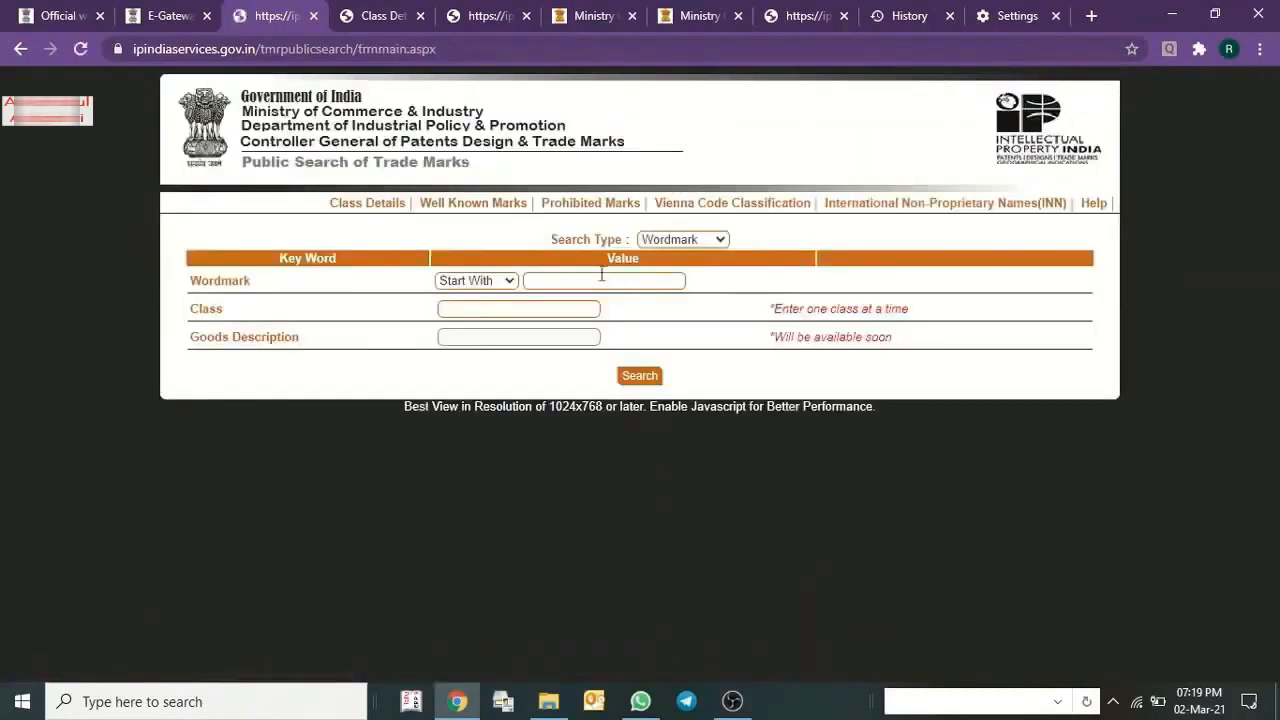
Fill the new search form with the previously used wordmark and class 41.
left_click(554, 280)
left_click(554, 280)
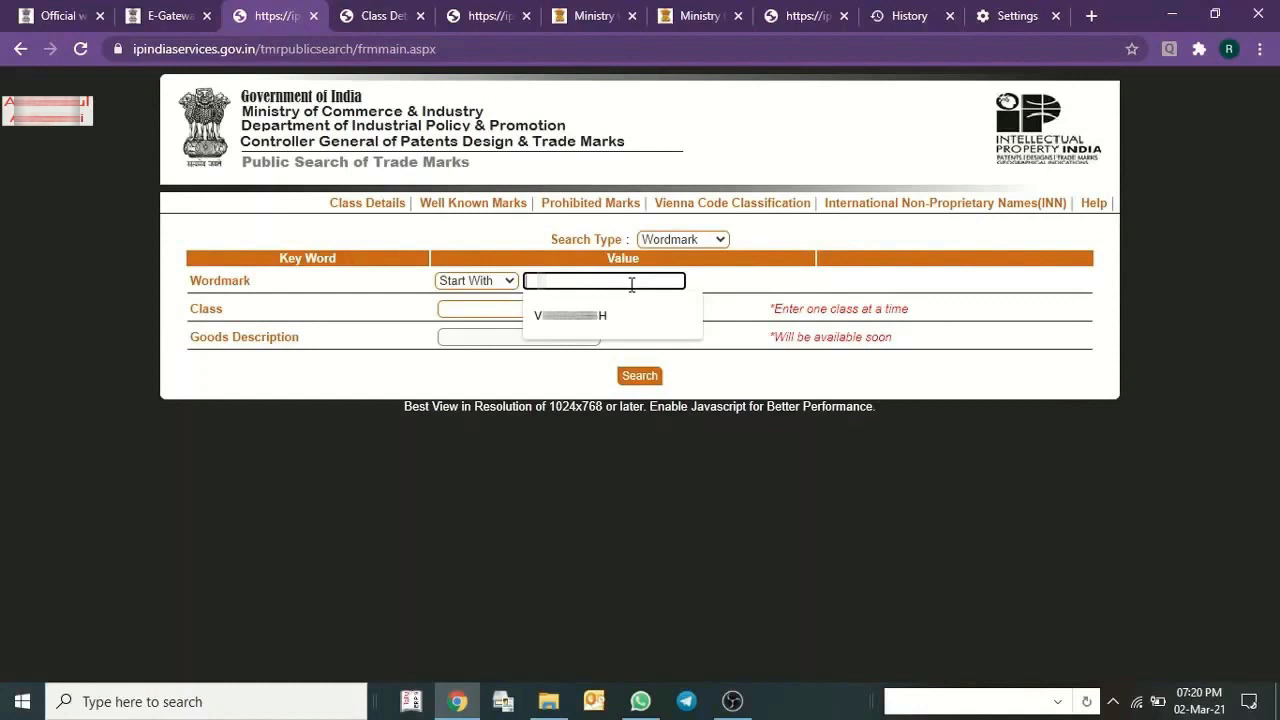
left_click(600, 318)
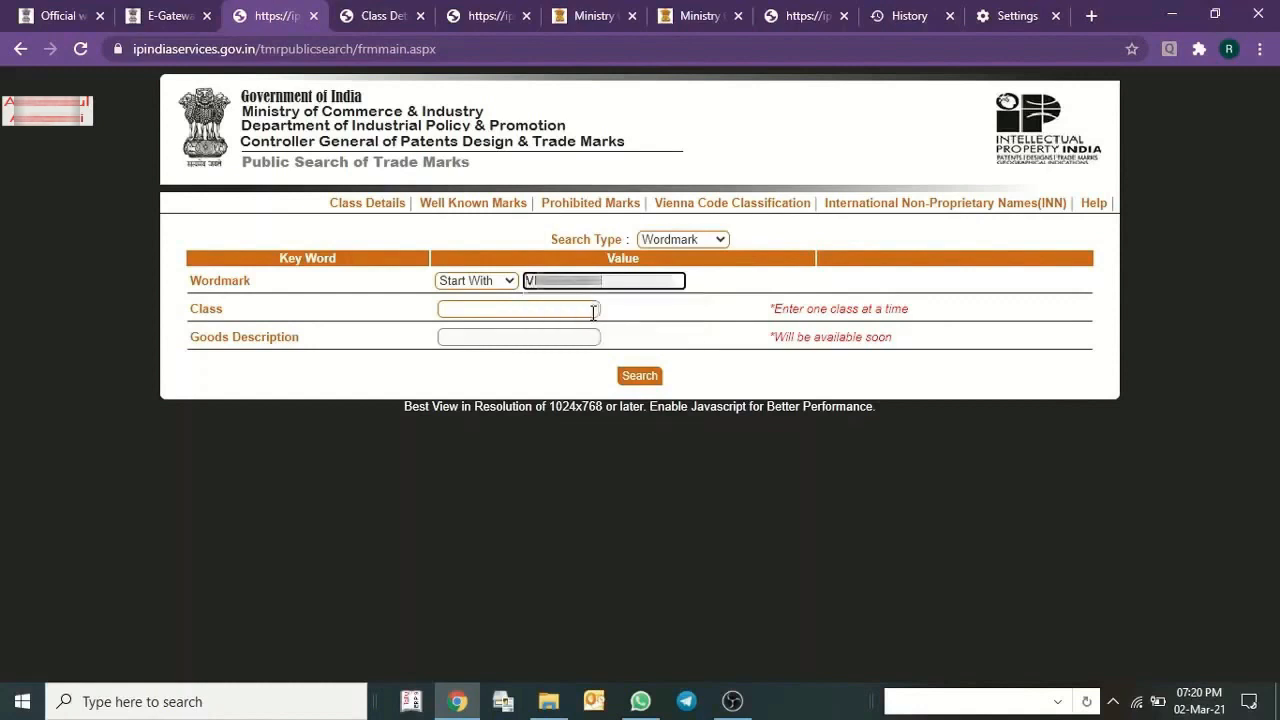
left_click(590, 309)
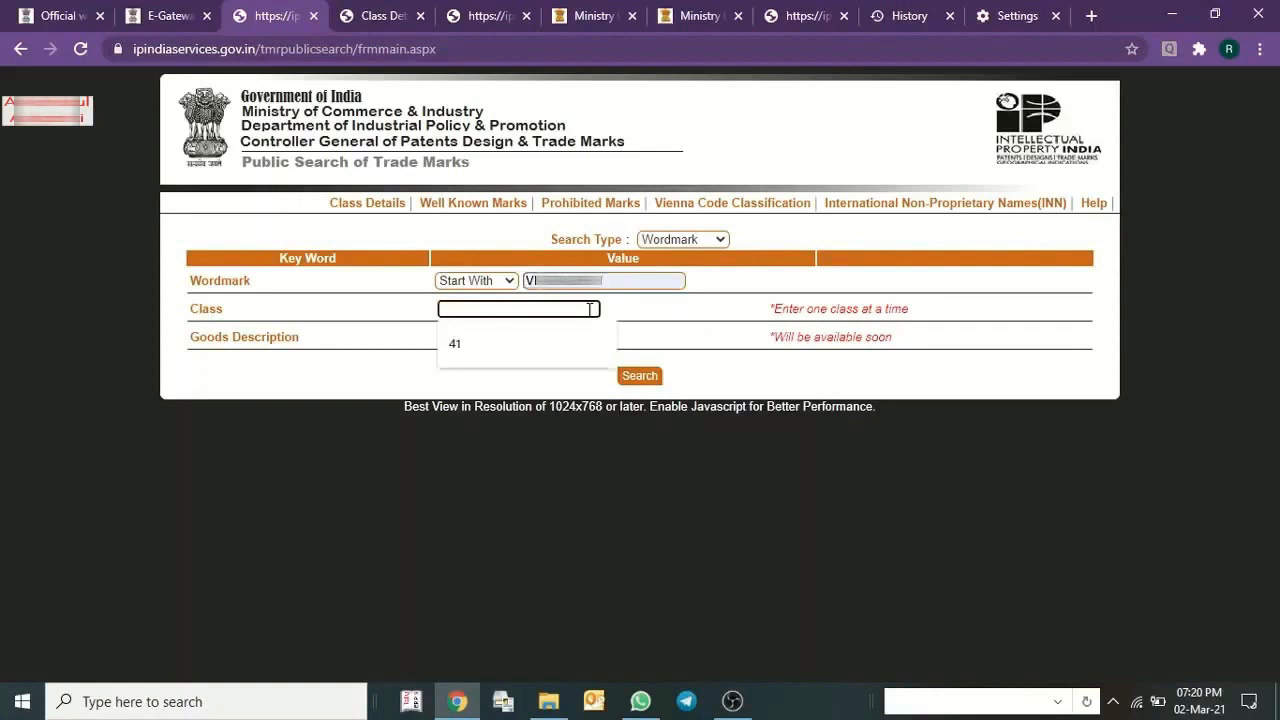
left_click(506, 337)
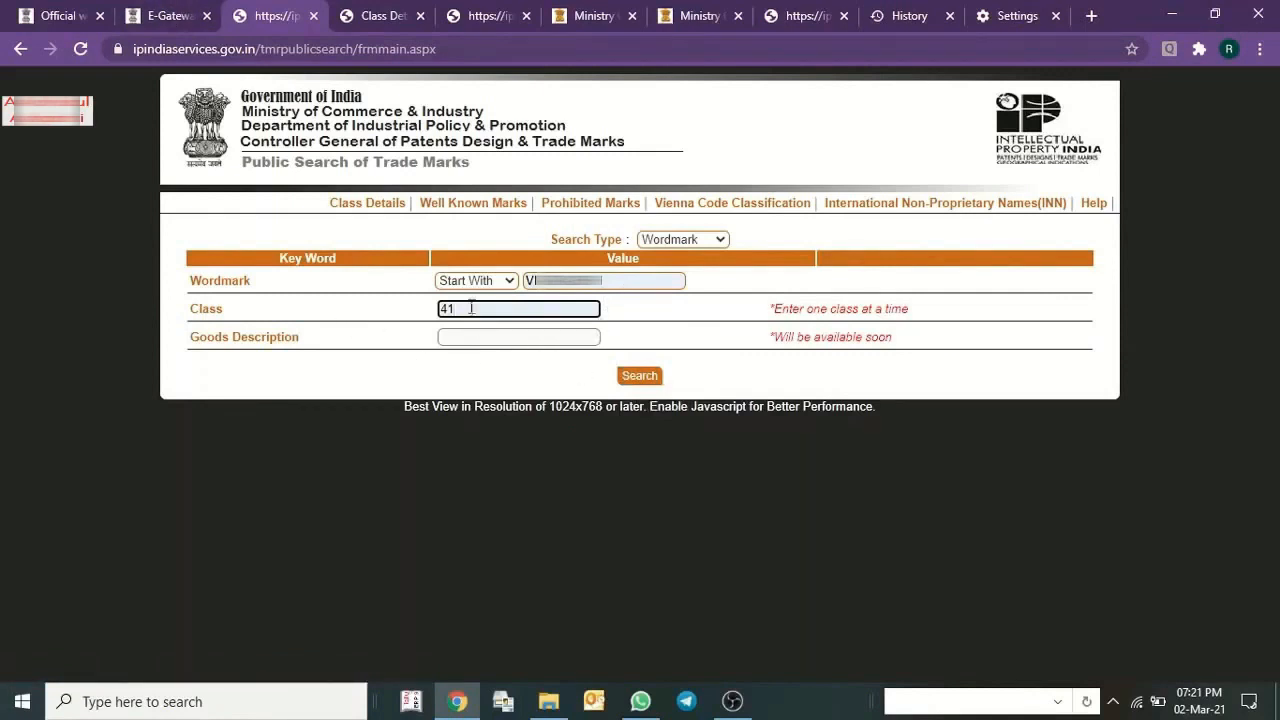
left_click_drag(472, 306, 427, 318)
left_click(368, 331)
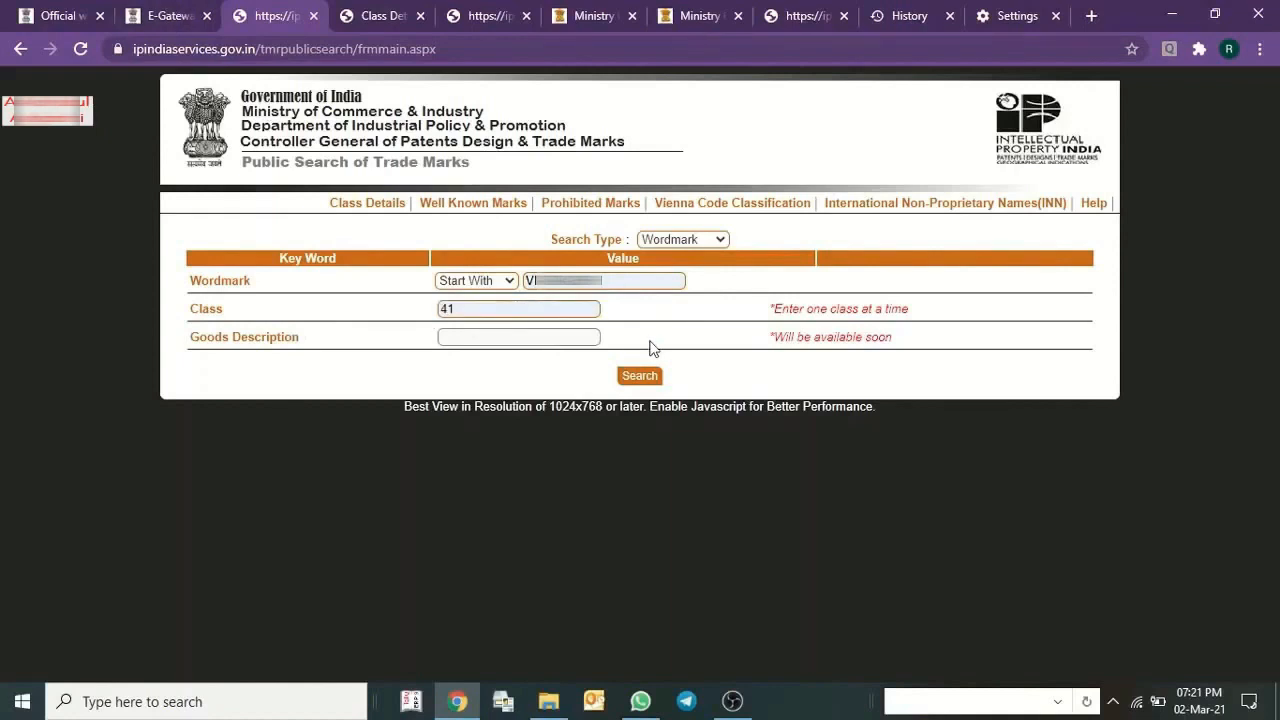
Switch to the E-Gateways page and go back to the Intellectual Property India home page.
left_click(182, 12)
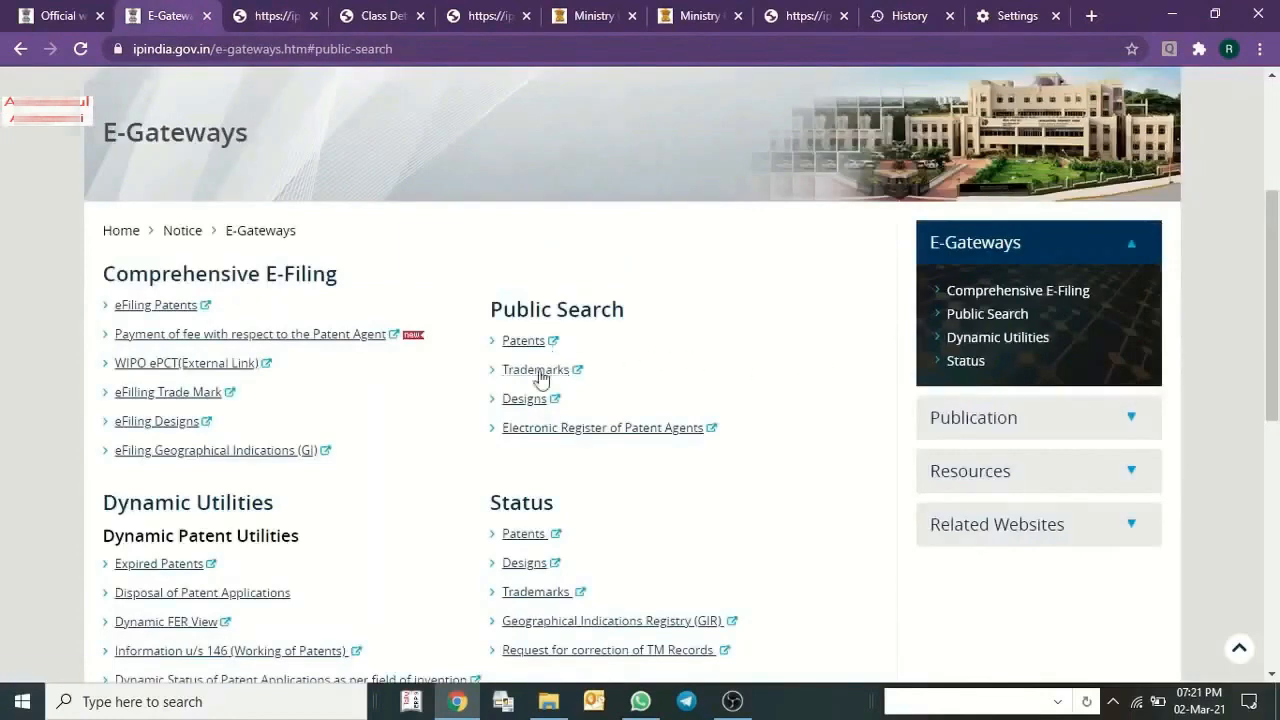
scroll(537, 371, "up", 1)
scroll(160, 520, "up", 2)
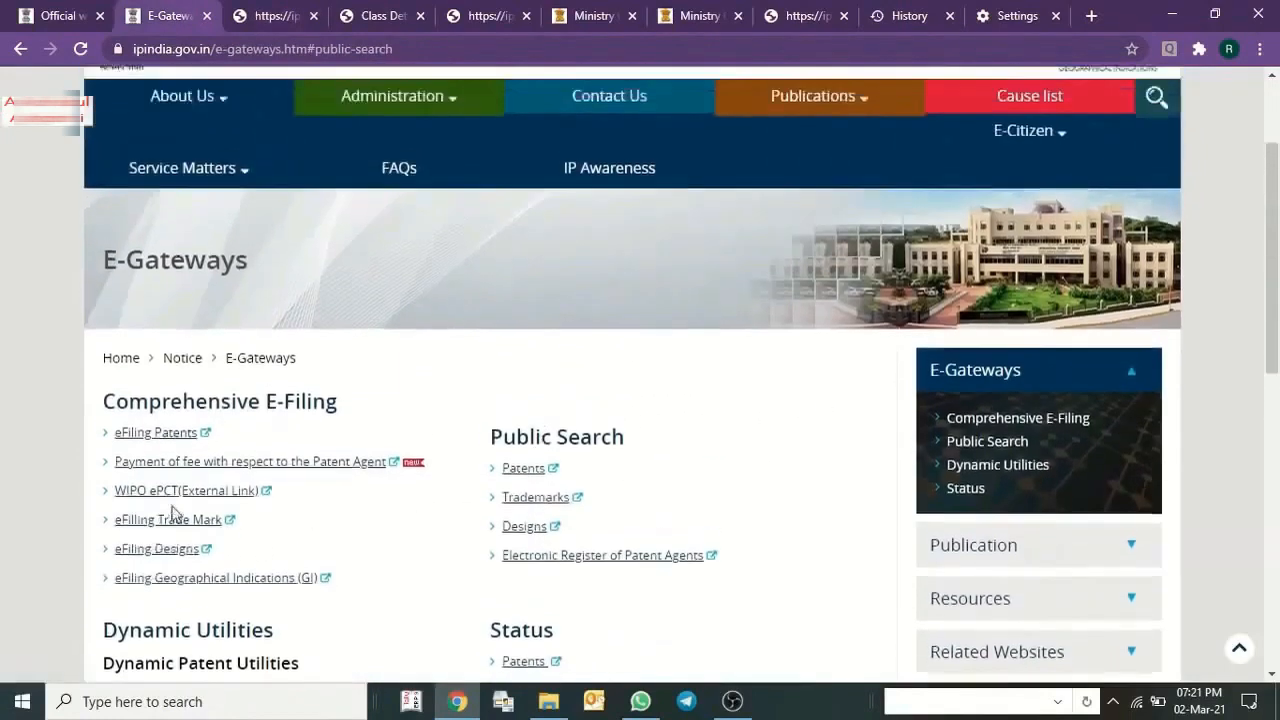
mouse_move(445, 257)
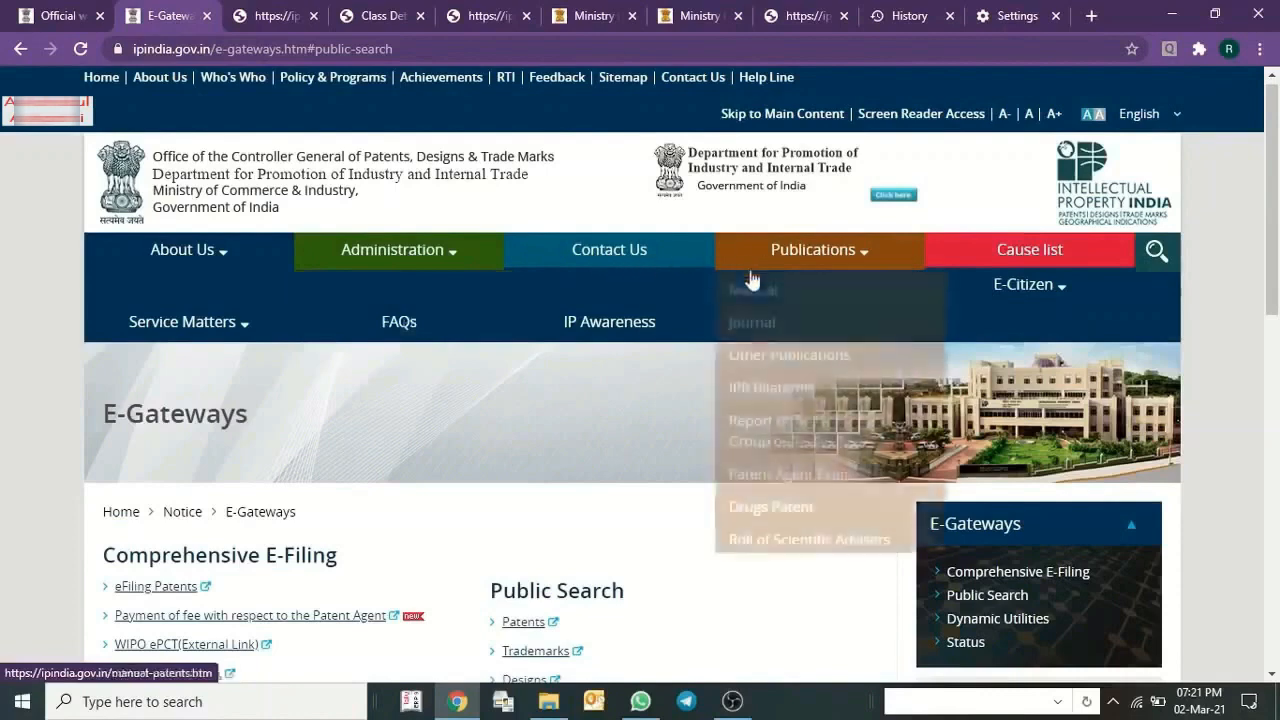
left_click(148, 166)
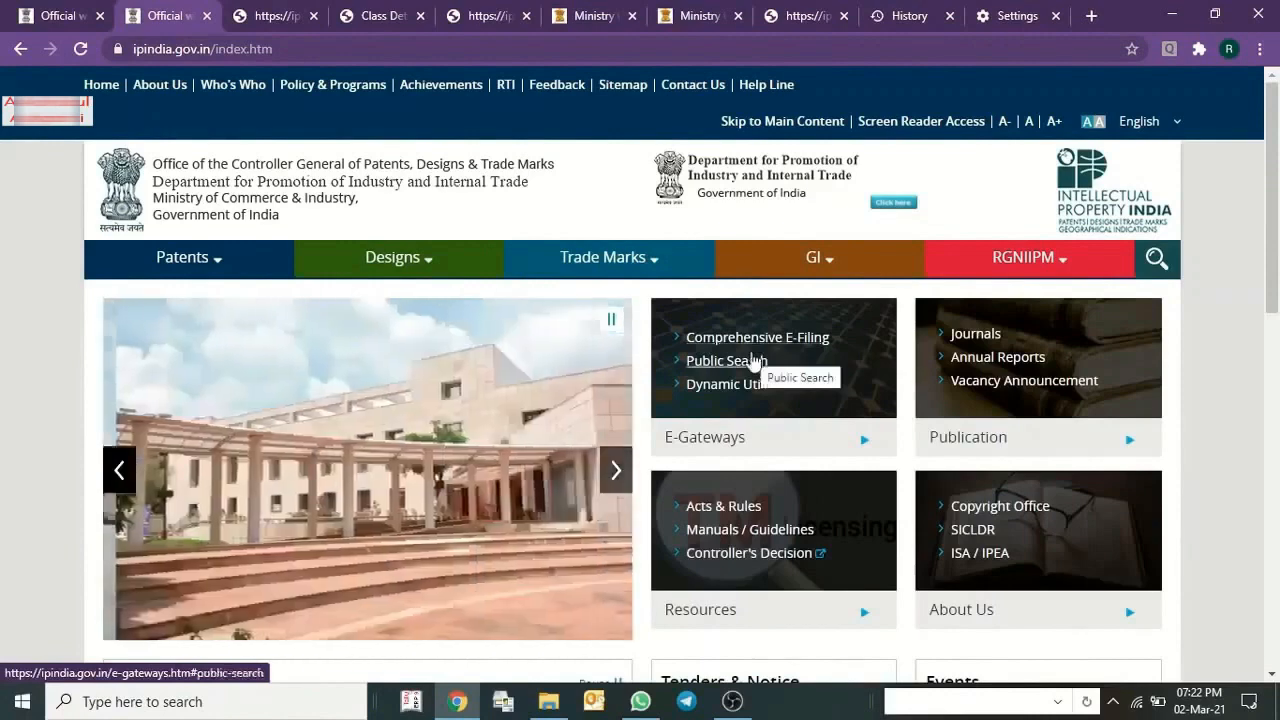
Open the trade mark e-filing login page from the Comprehensive E-Filing list, accepting the move to the external site.
left_click(752, 344)
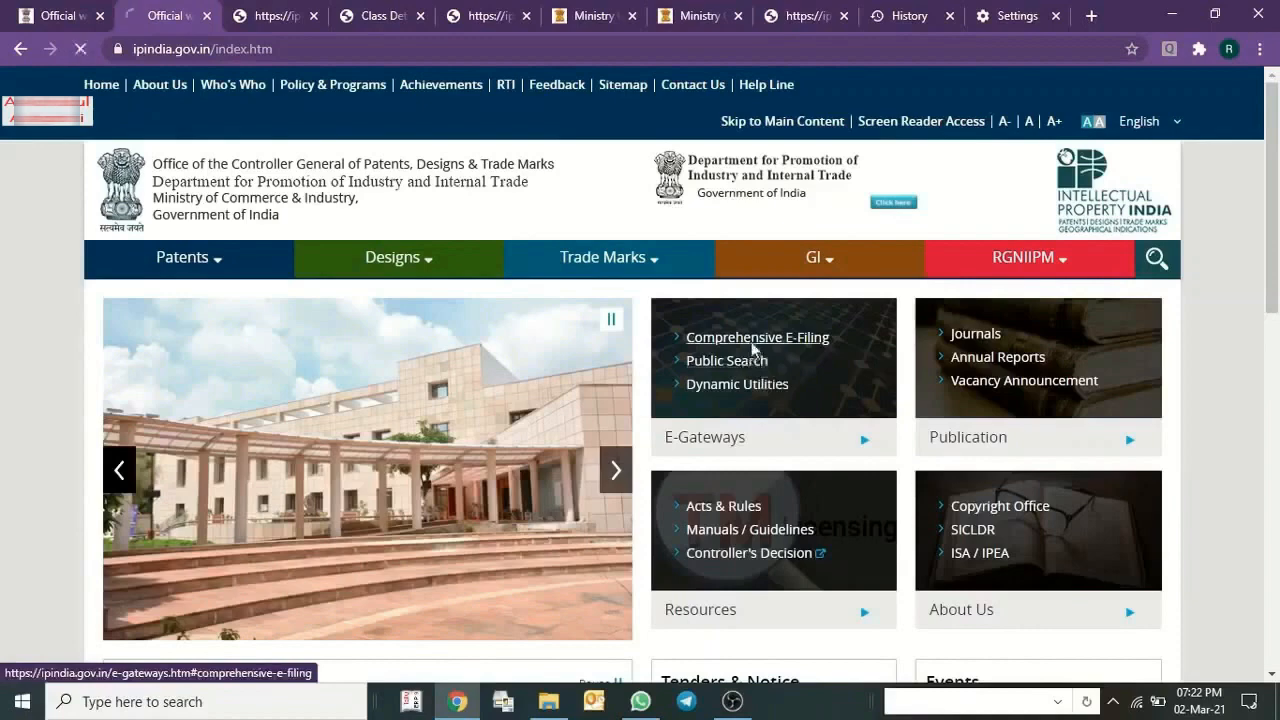
scroll(175, 284, "up", 1)
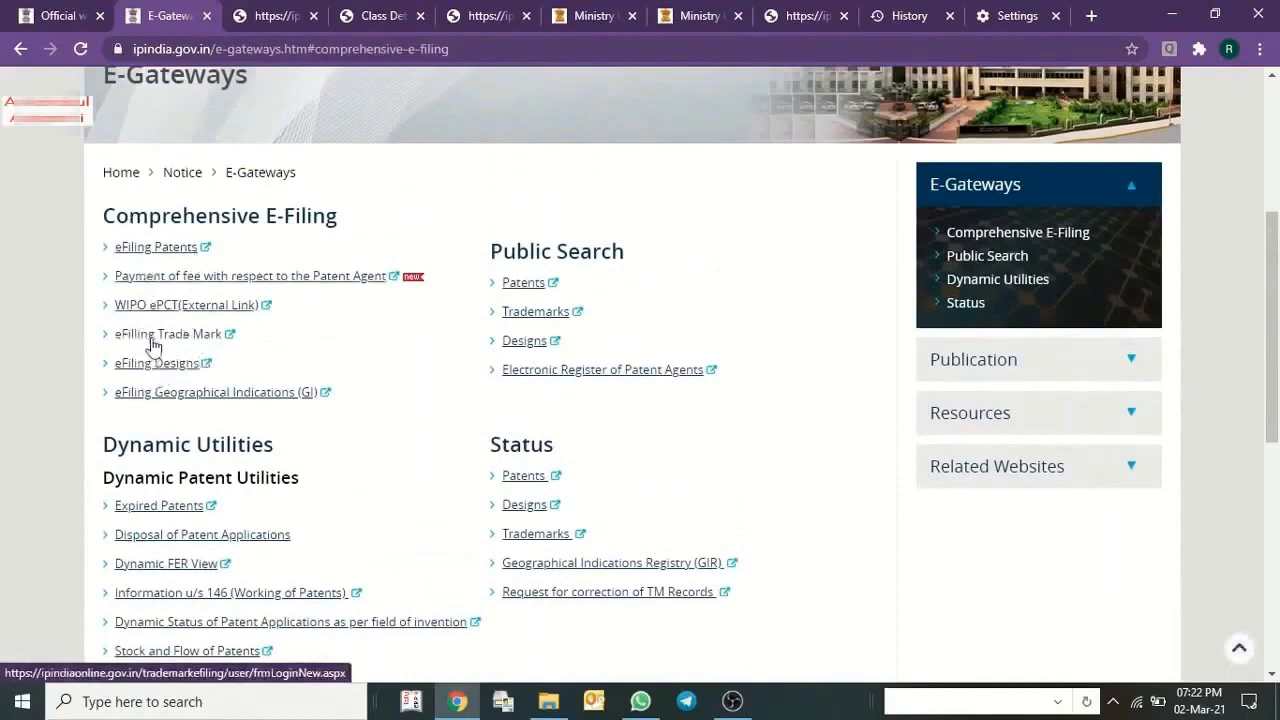
left_click(155, 340)
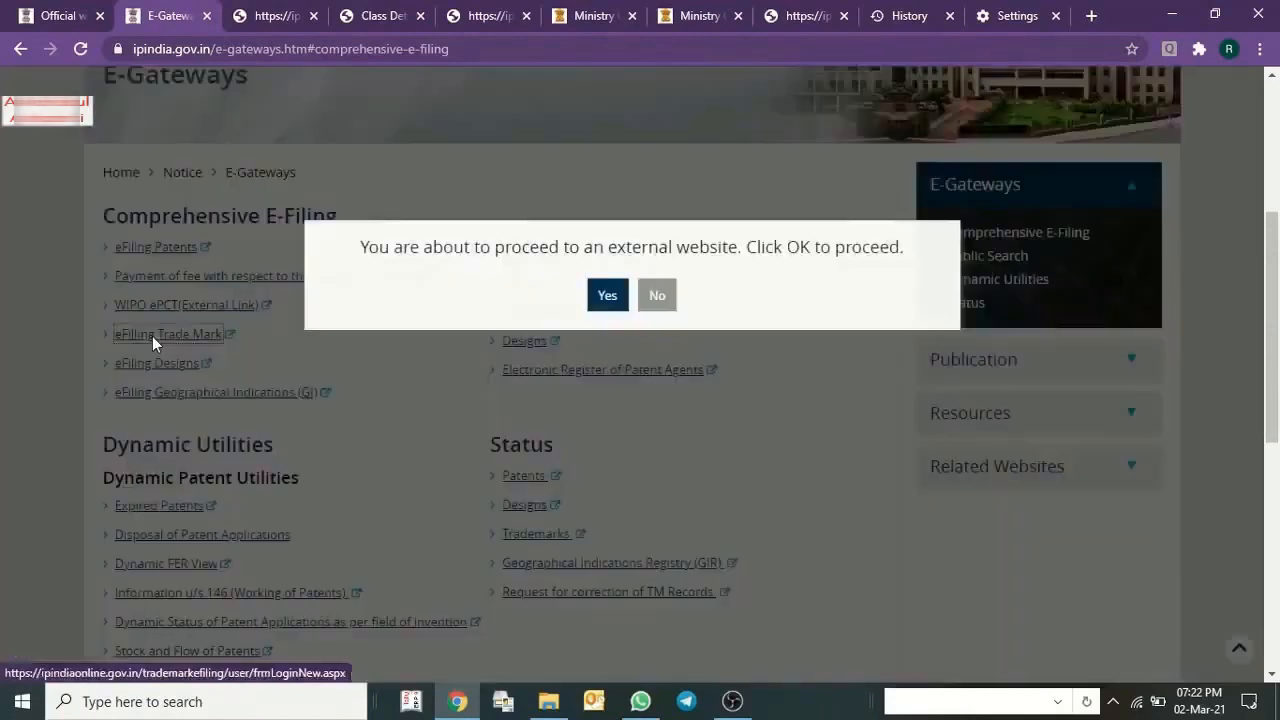
left_click(608, 300)
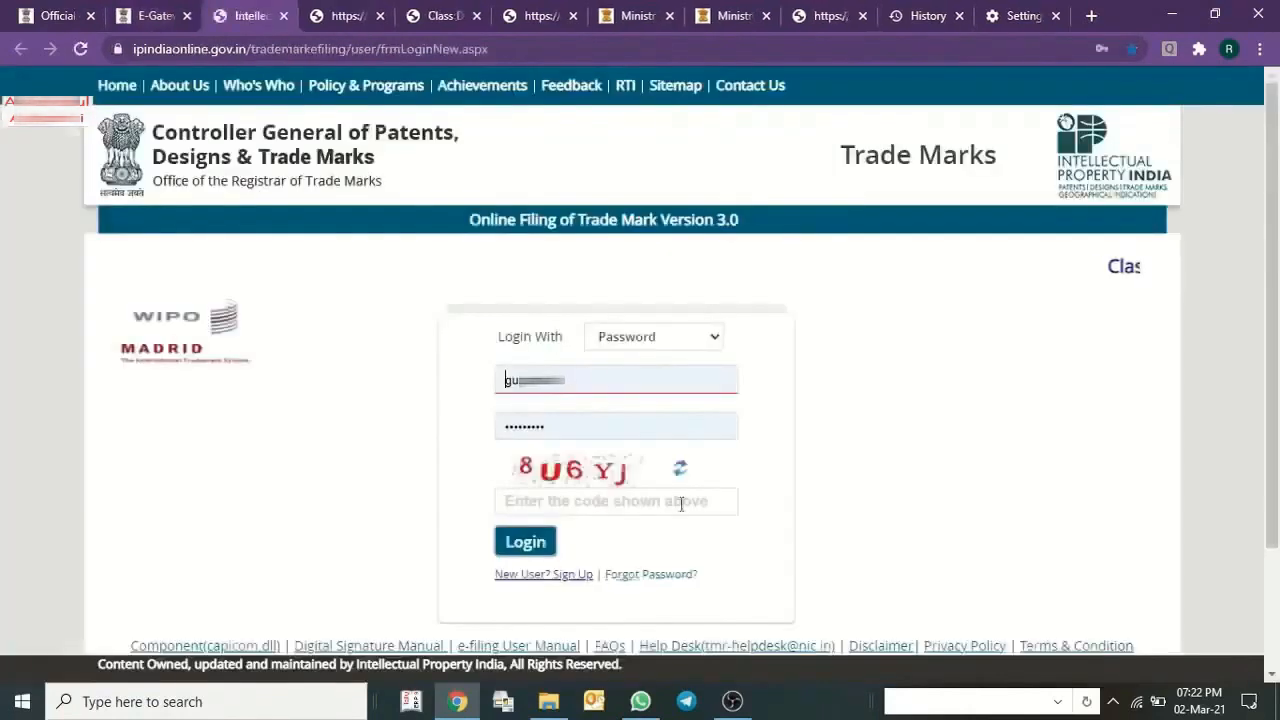
Clear the saved user name on the trade mark e-filing login page and open the new user sign-up.
double_click(576, 380)
key("BackSpace")
scroll(776, 402, "down", 1)
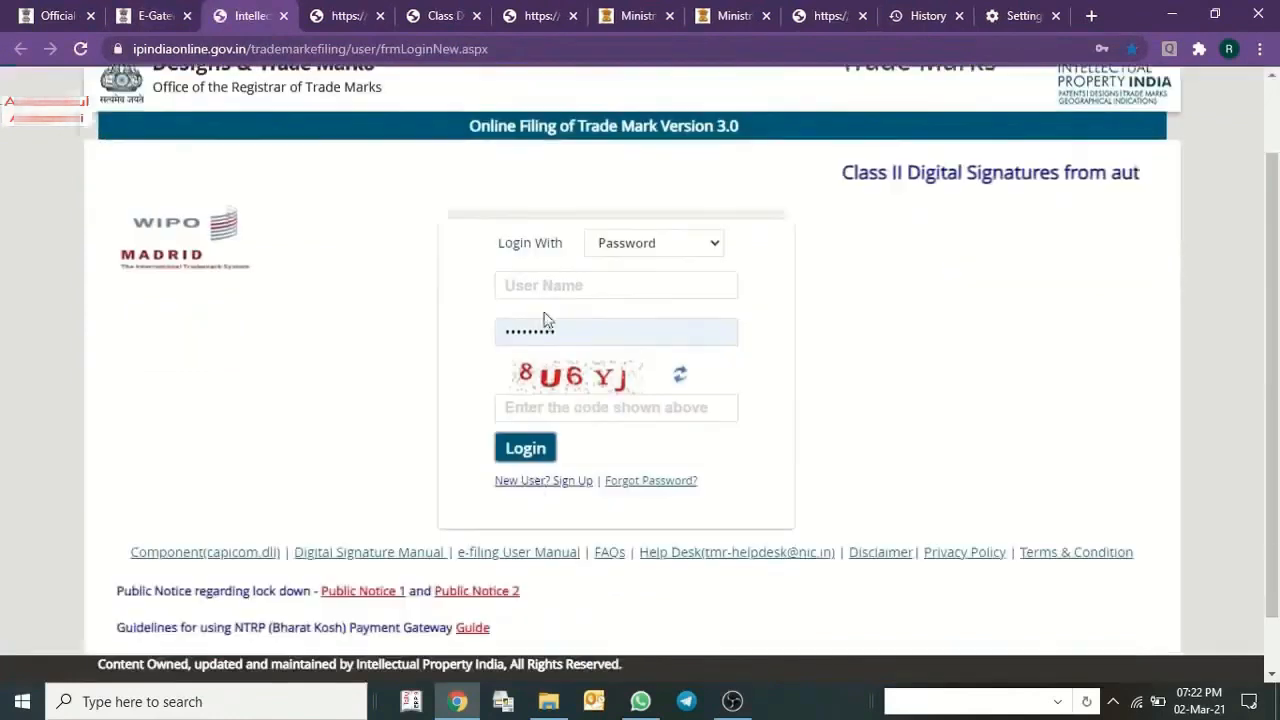
left_click(522, 493)
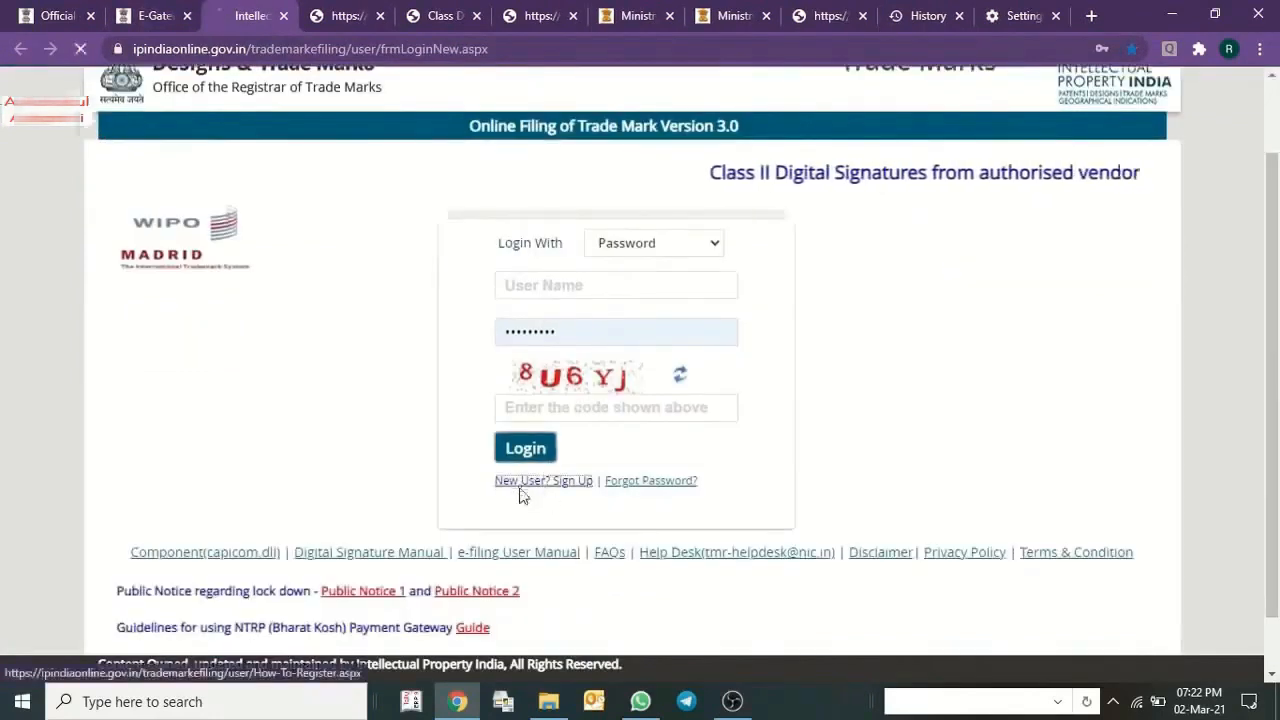
Review the steps to register for eFiling, including the helpdesk contact, and proceed to the new user registration form.
left_click_drag(270, 236, 897, 281)
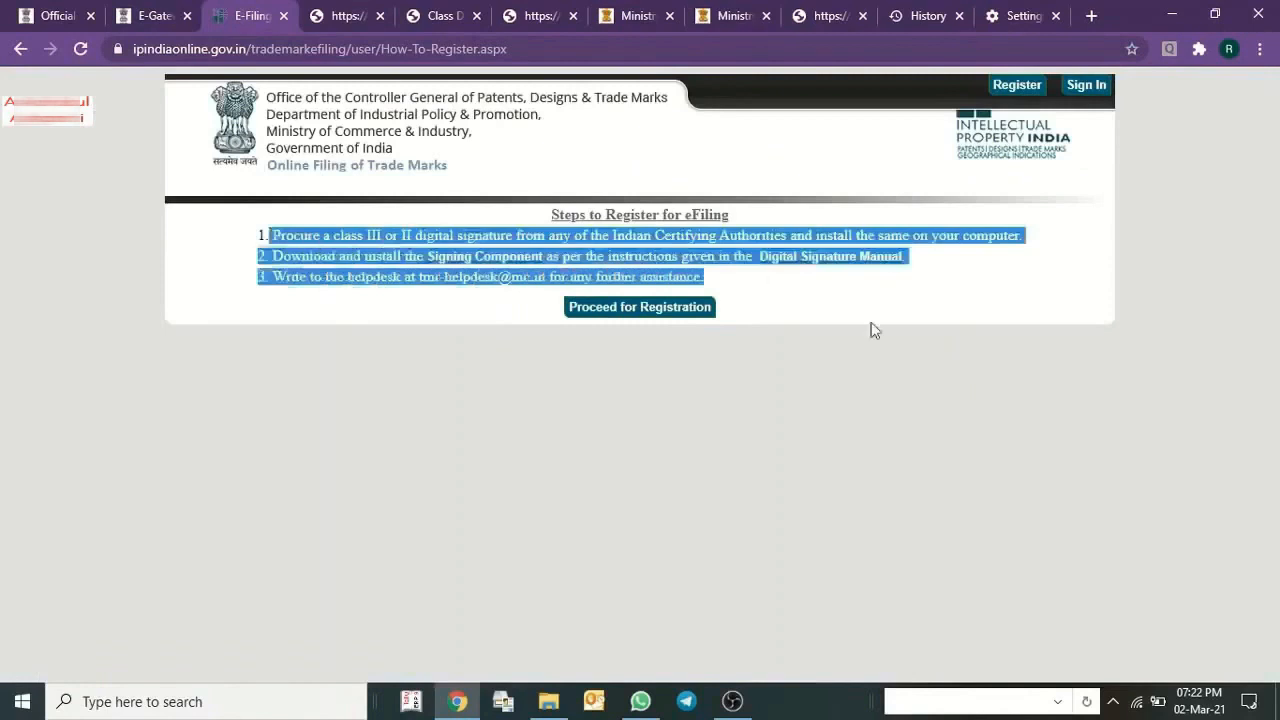
left_click(754, 270)
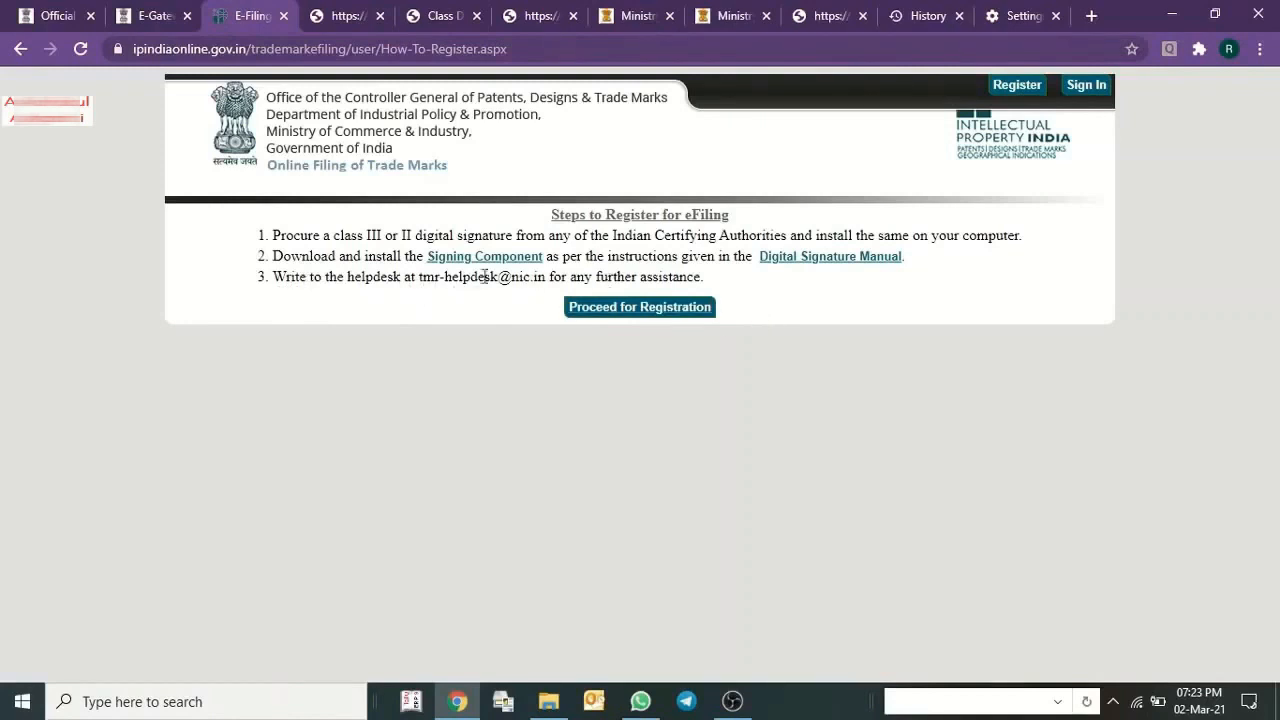
left_click_drag(545, 277, 419, 278)
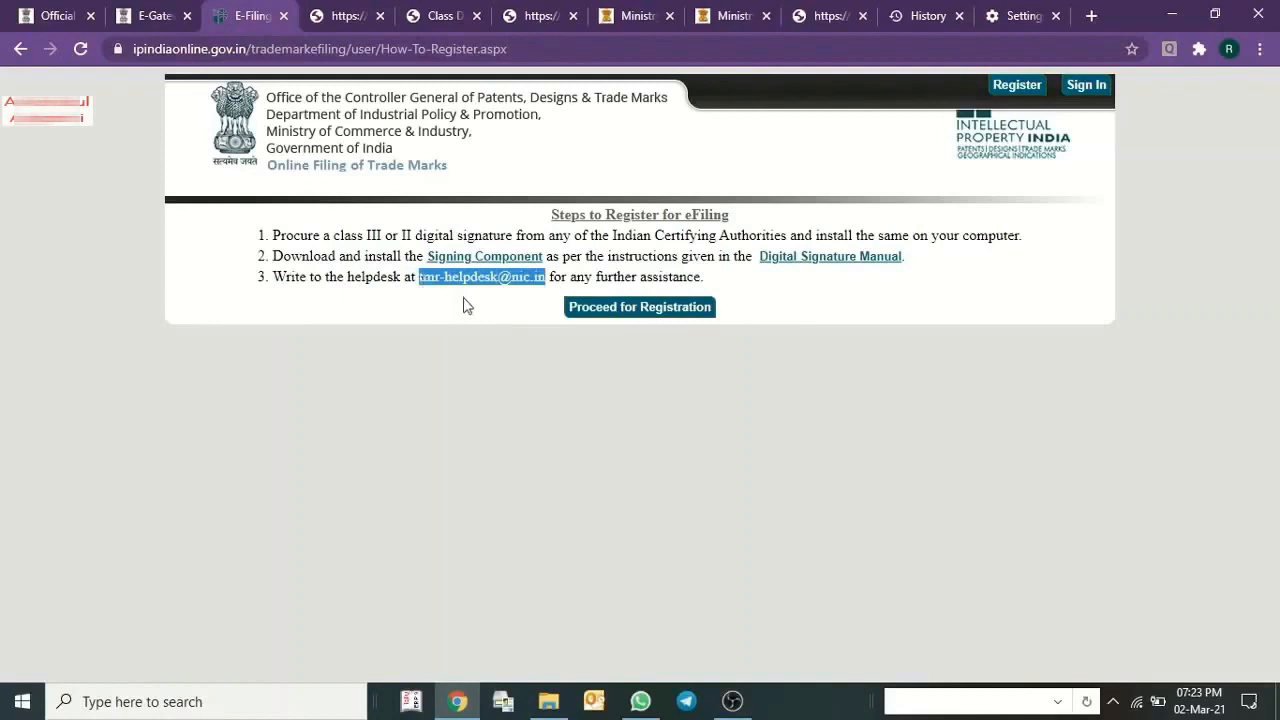
left_click(534, 372)
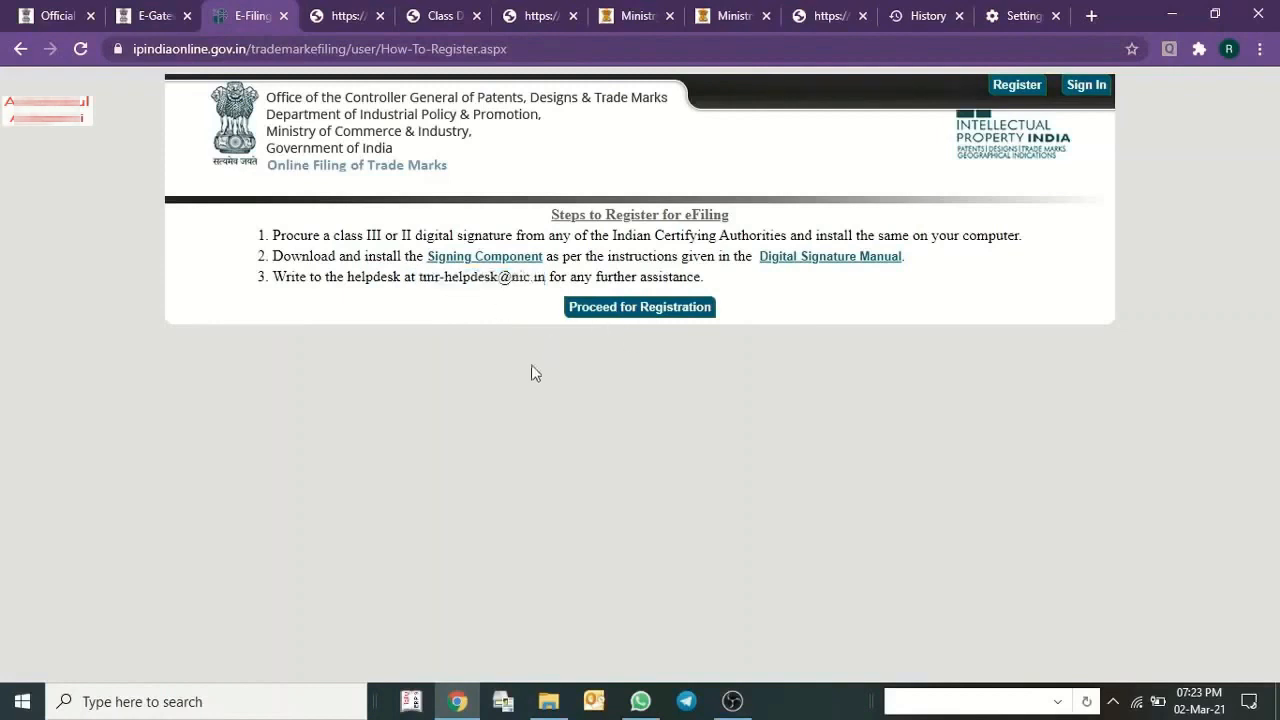
left_click(614, 312)
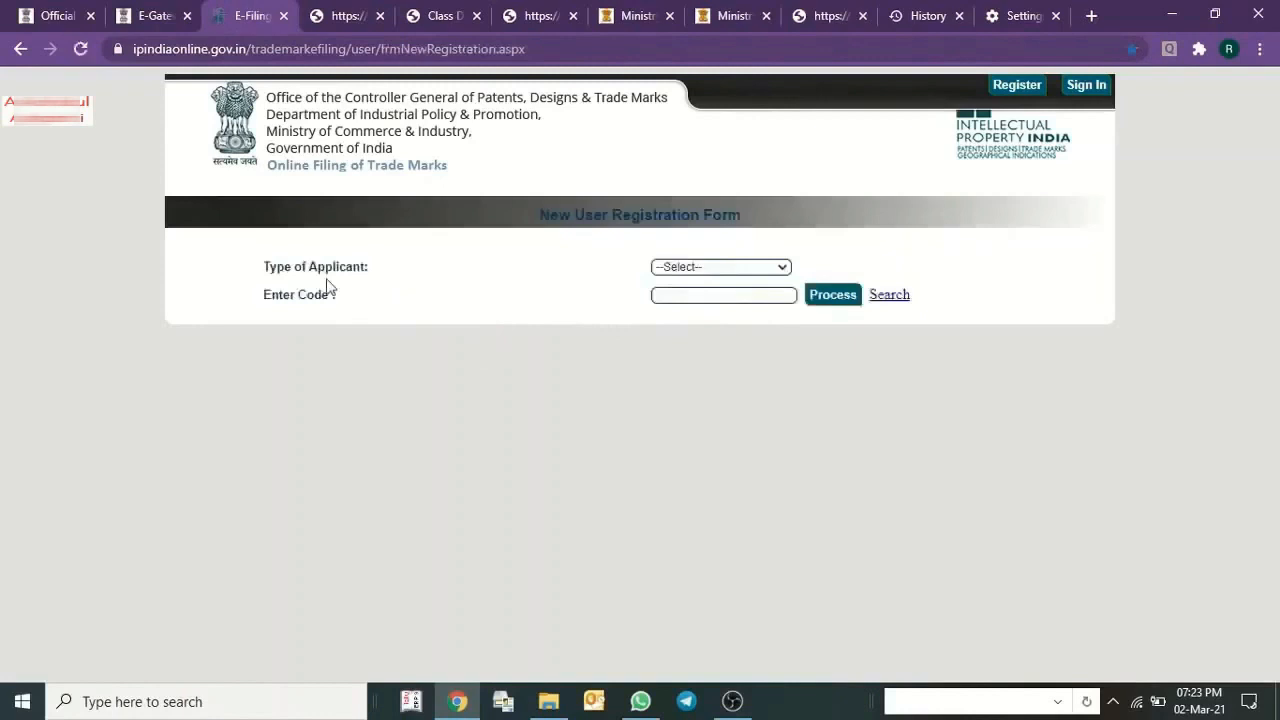
Set the type of applicant to Proprietor and open the search for an existing proprietor code.
left_click(680, 270)
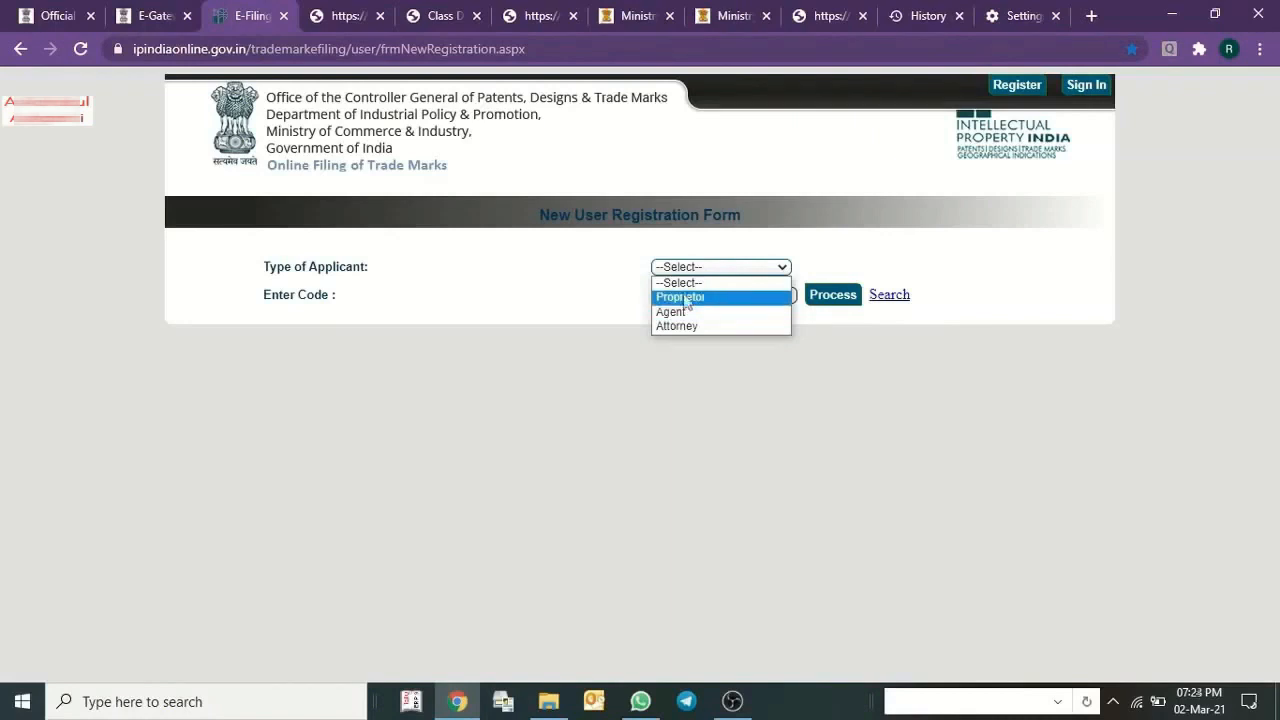
left_click(679, 298)
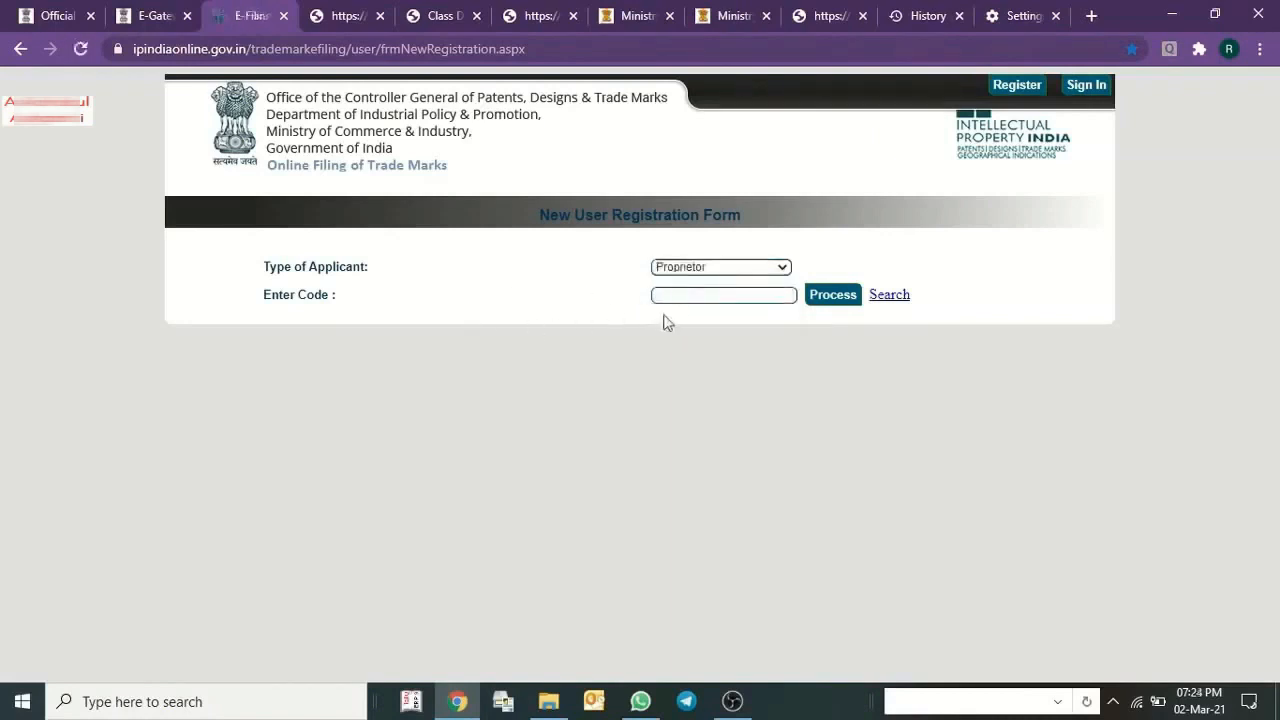
left_click(716, 296)
left_click(695, 270)
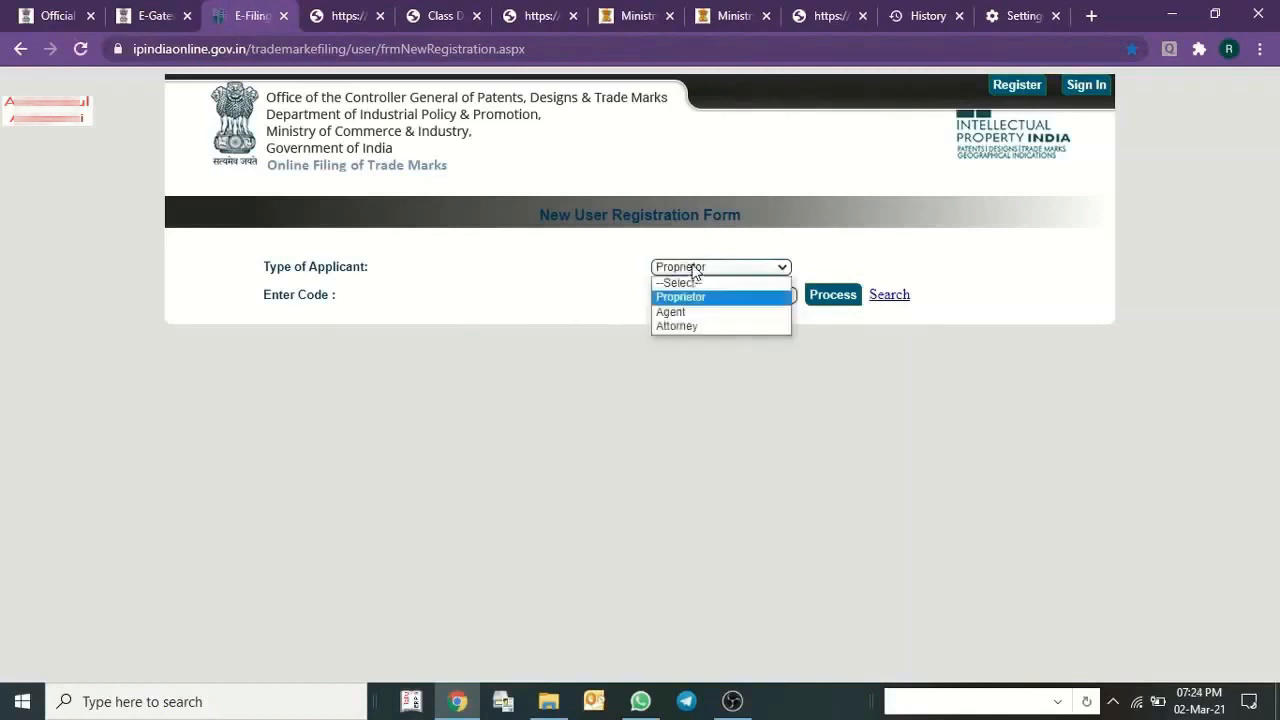
left_click(727, 300)
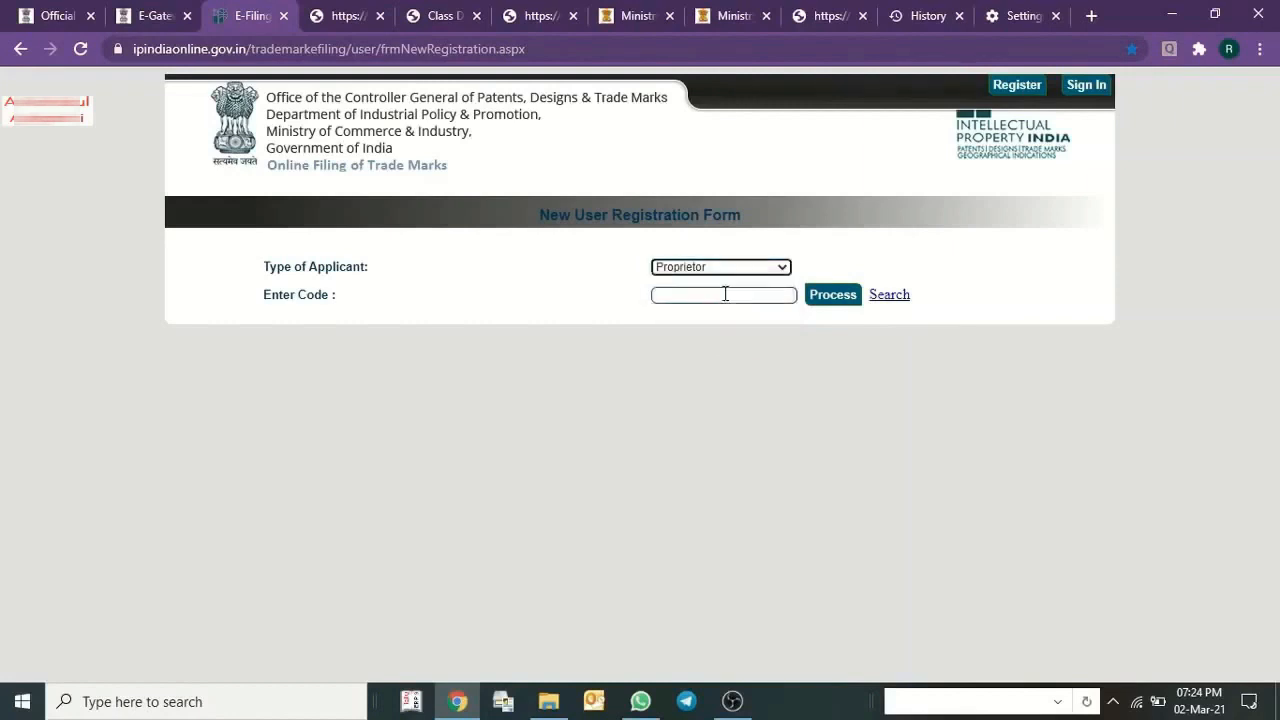
key("Tab")
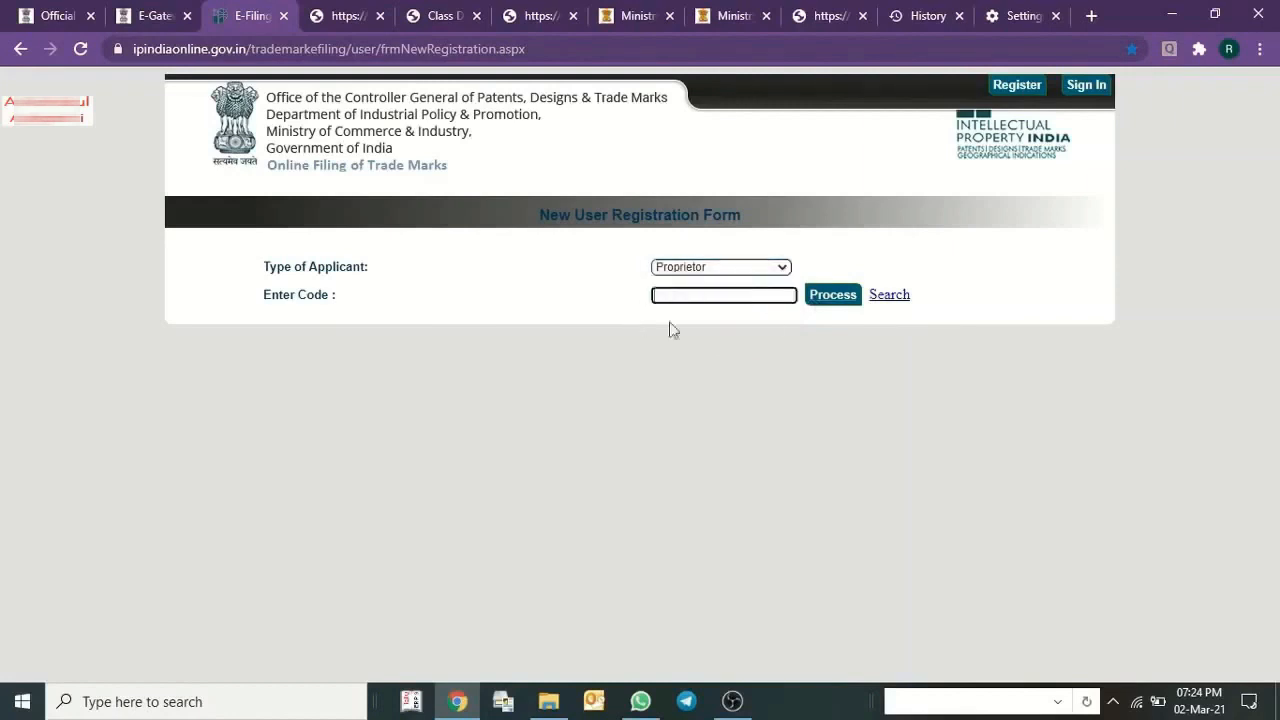
left_click(897, 302)
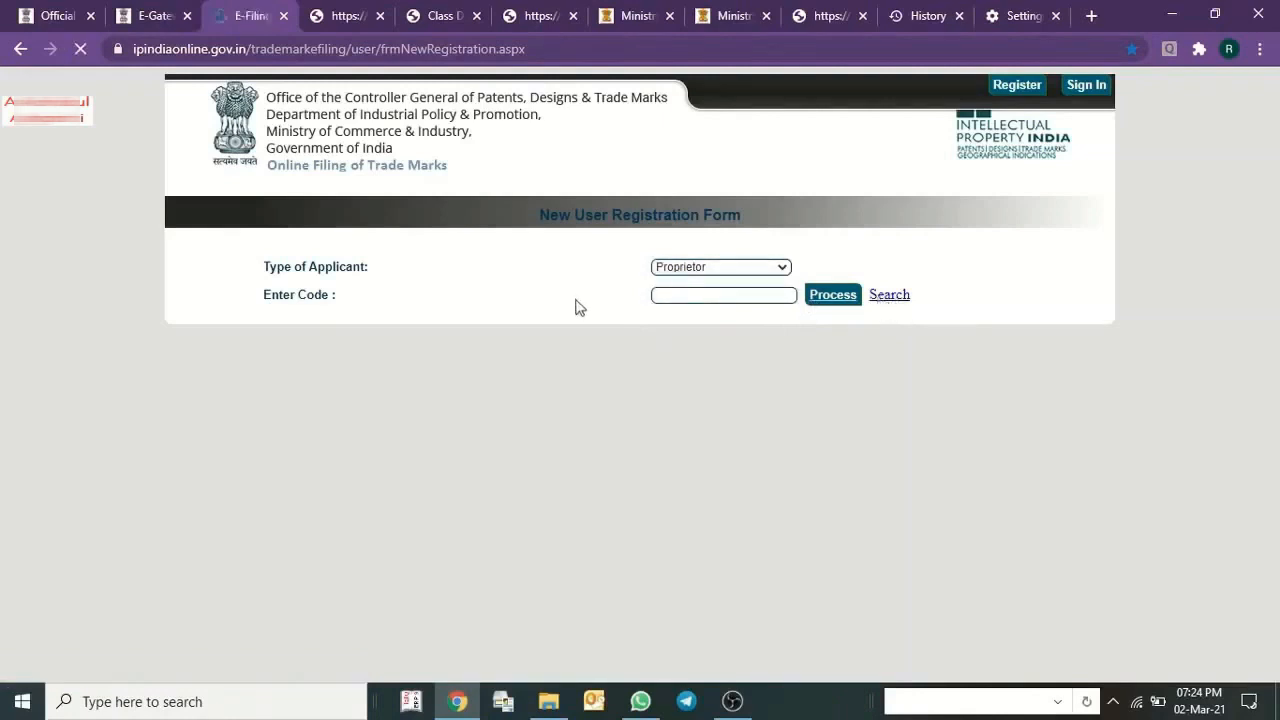
Search the registered parties by the proprietor's name and start adding a new proprietor.
left_click(551, 260)
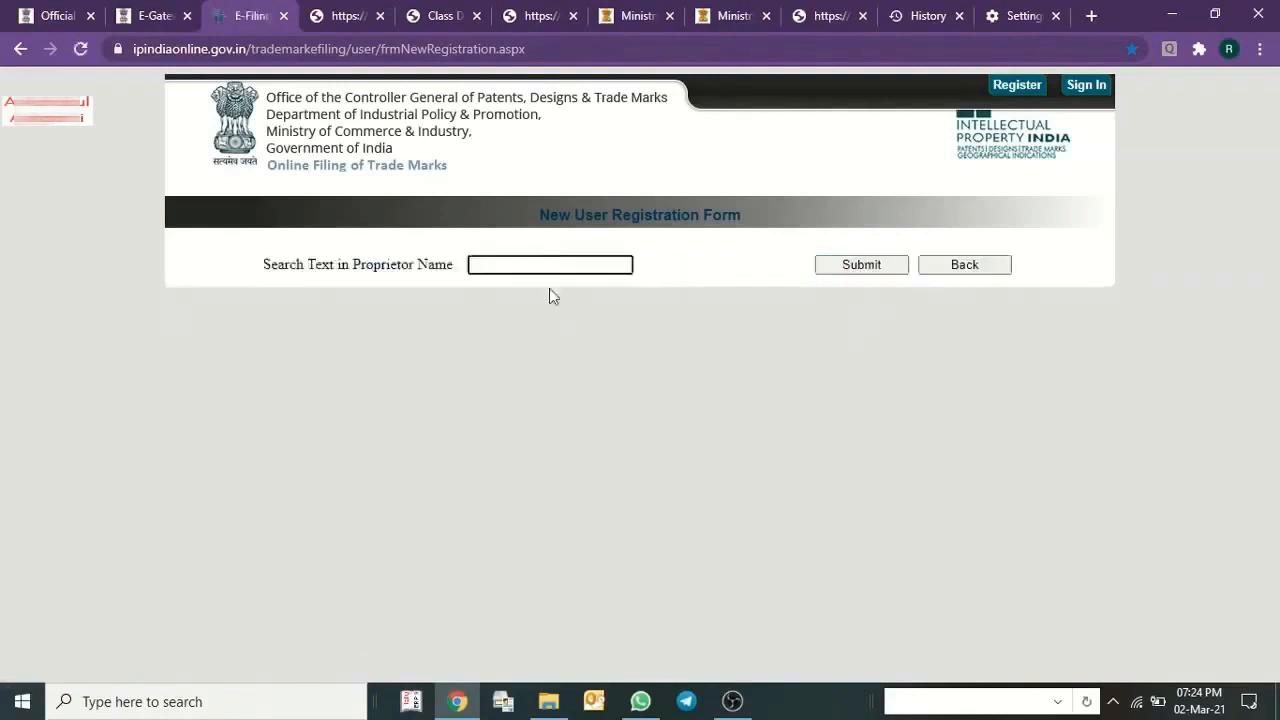
left_click(462, 270)
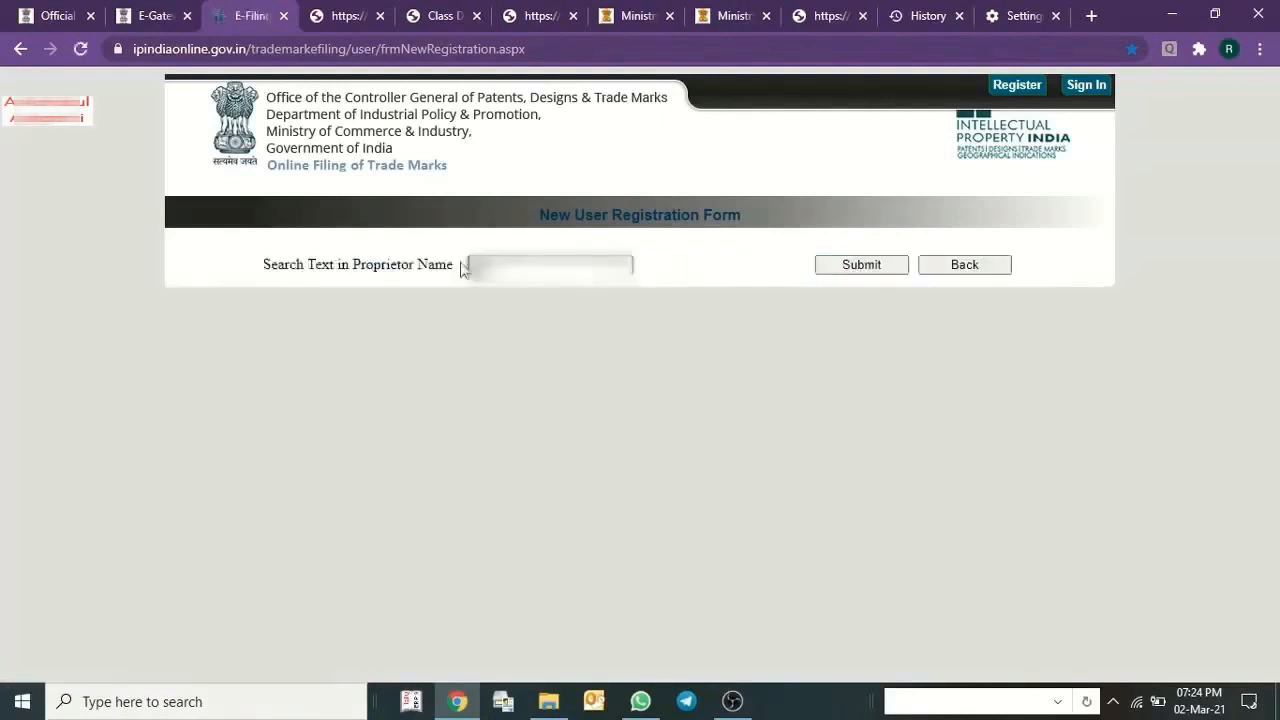
left_click(880, 269)
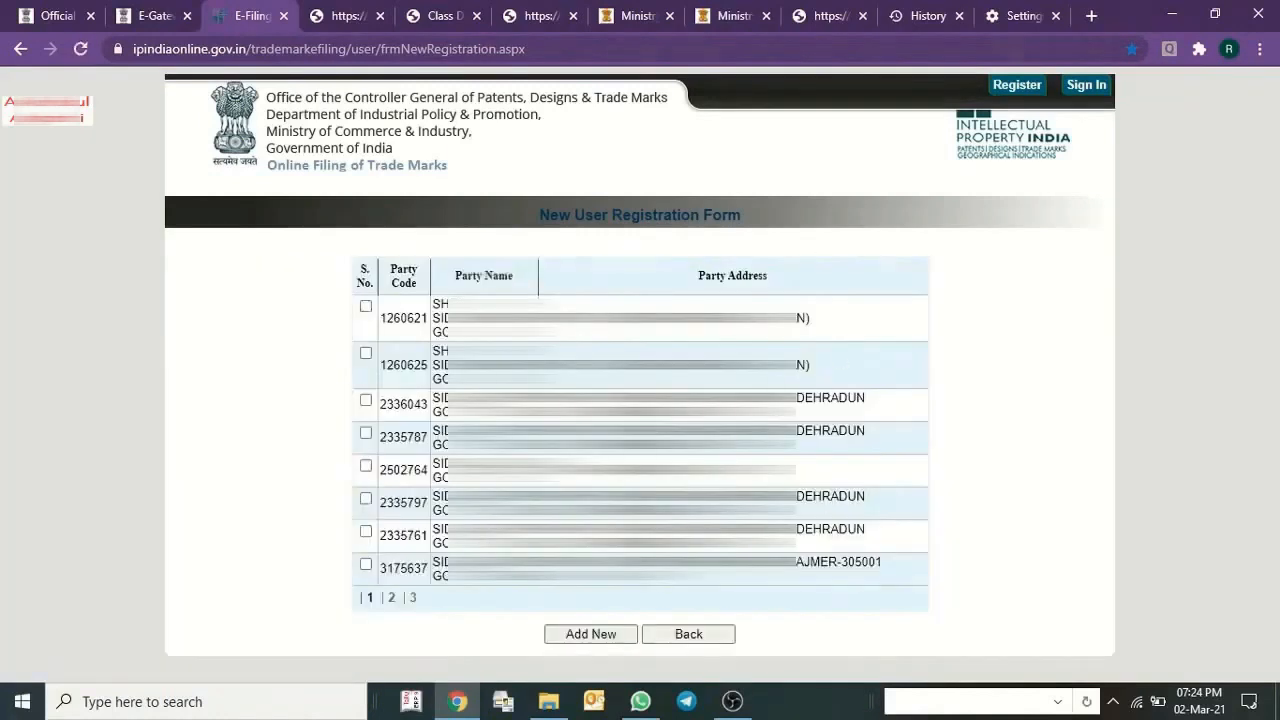
left_click(580, 635)
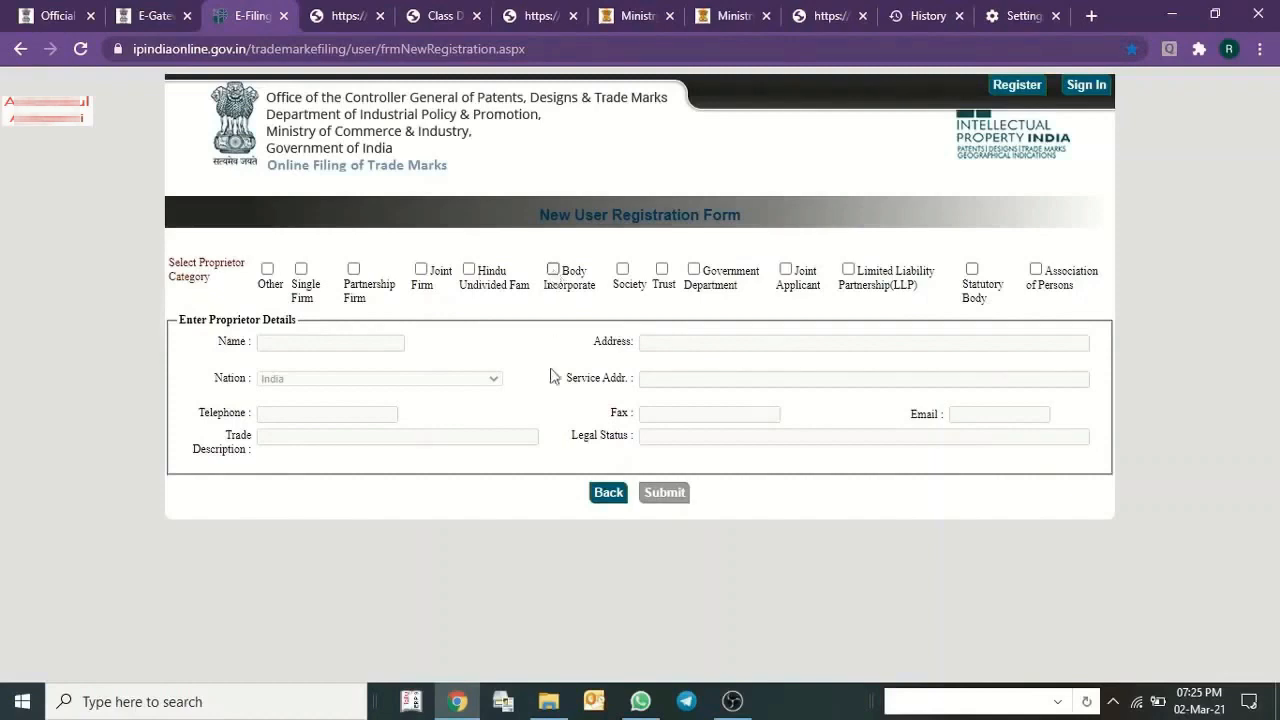
Open the Companies Act, 2013 PDF from the file folder and locate the body corporate definition in section 2, clause (11).
left_click(548, 701)
double_click(430, 248)
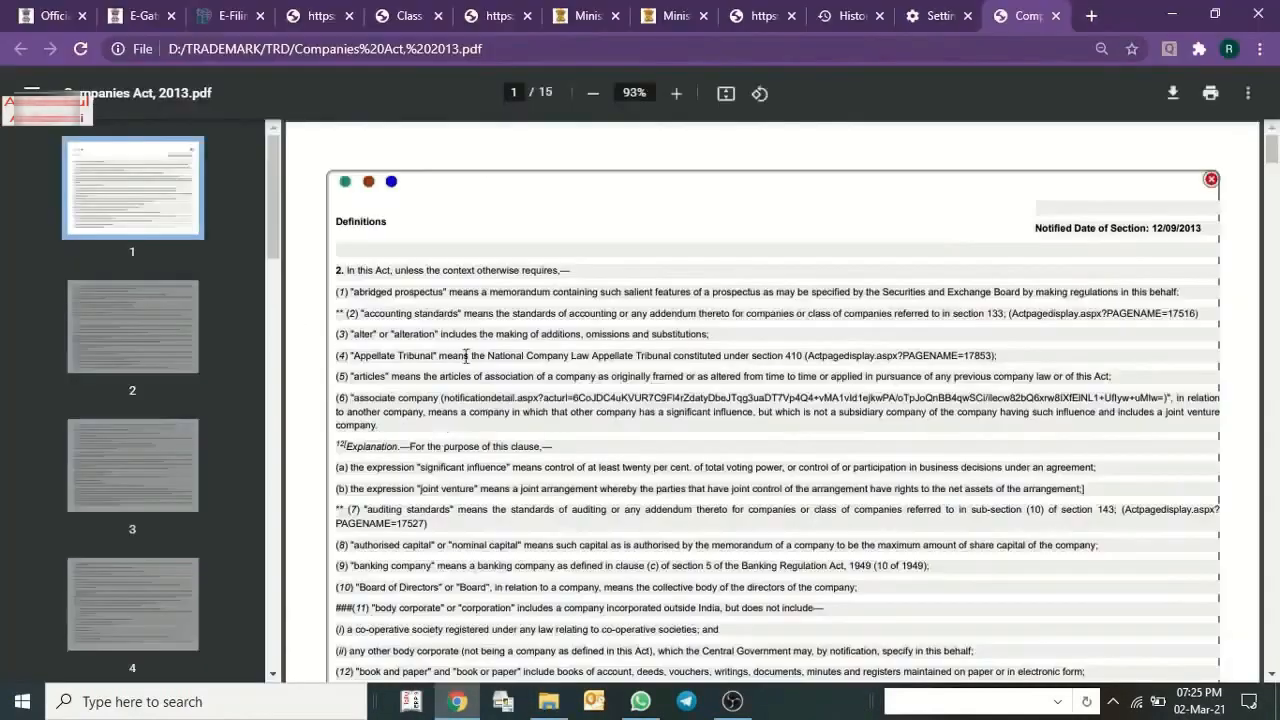
scroll(690, 373, "down", 2)
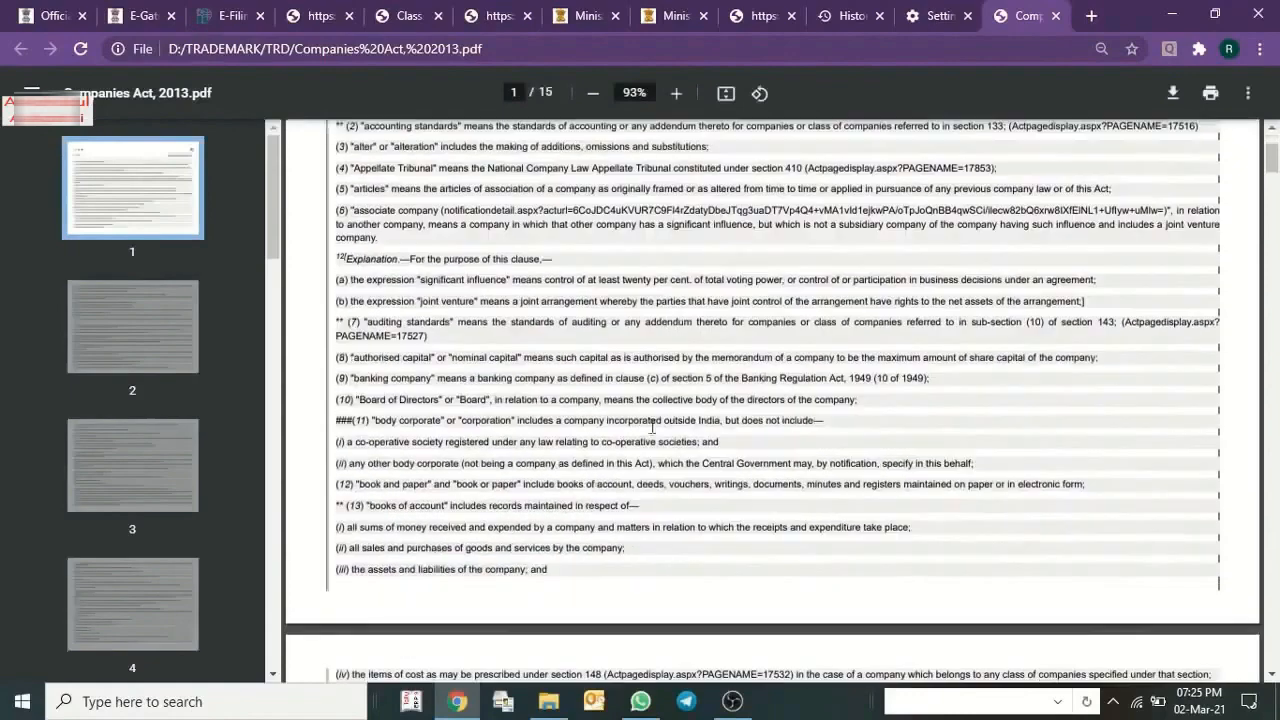
scroll(600, 414, "up", 2)
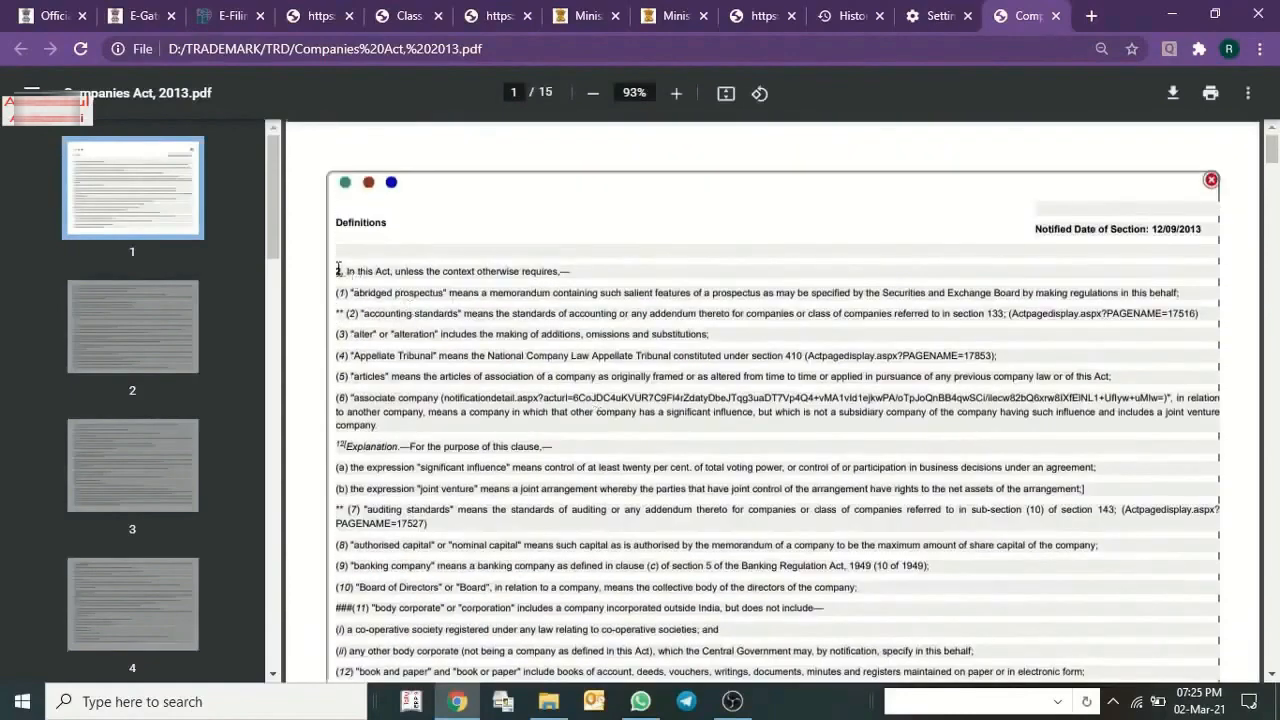
scroll(410, 254, "down", 2)
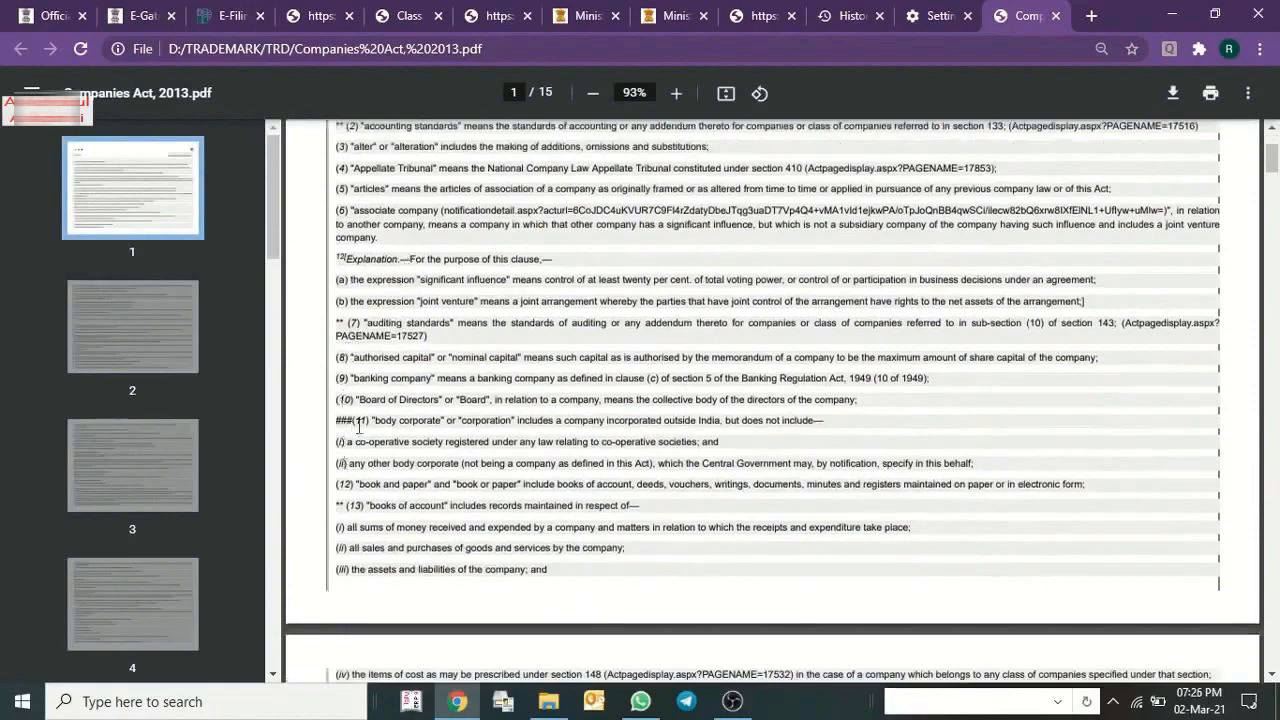
scroll(510, 410, "up", 2)
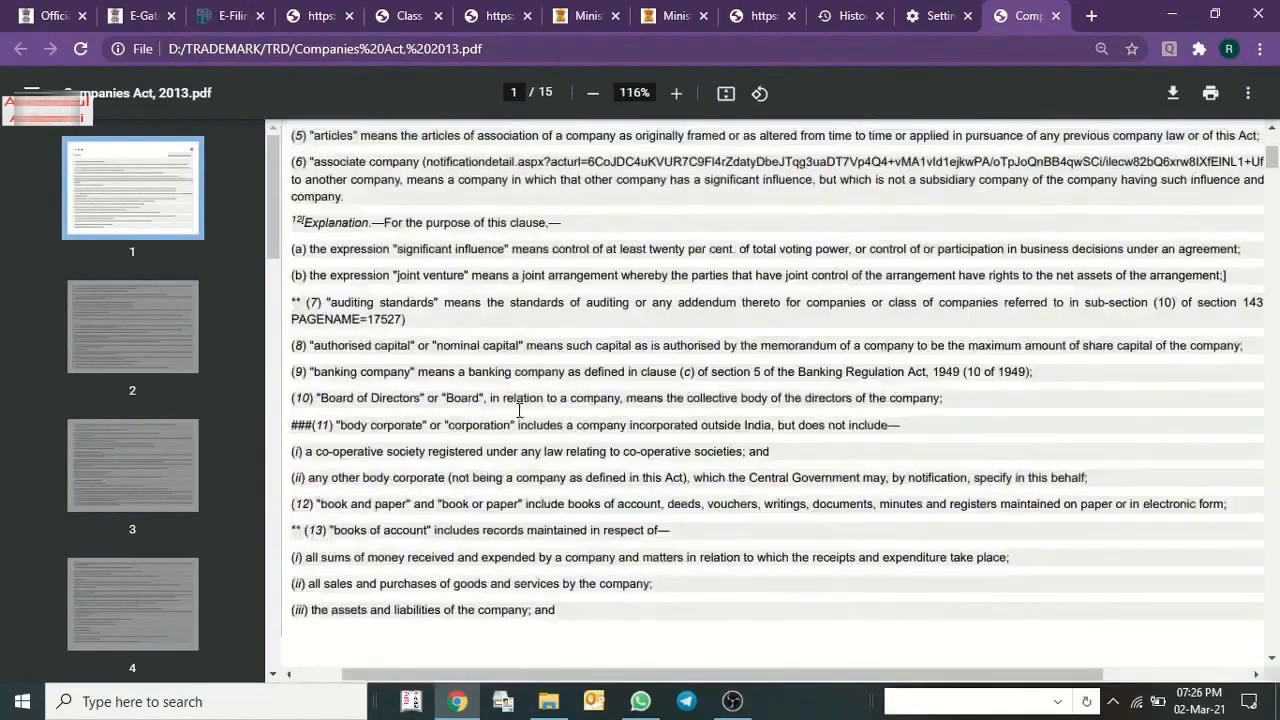
left_click_drag(318, 425, 334, 424)
scroll(330, 280, "up", 3)
scroll(325, 280, "down", 5)
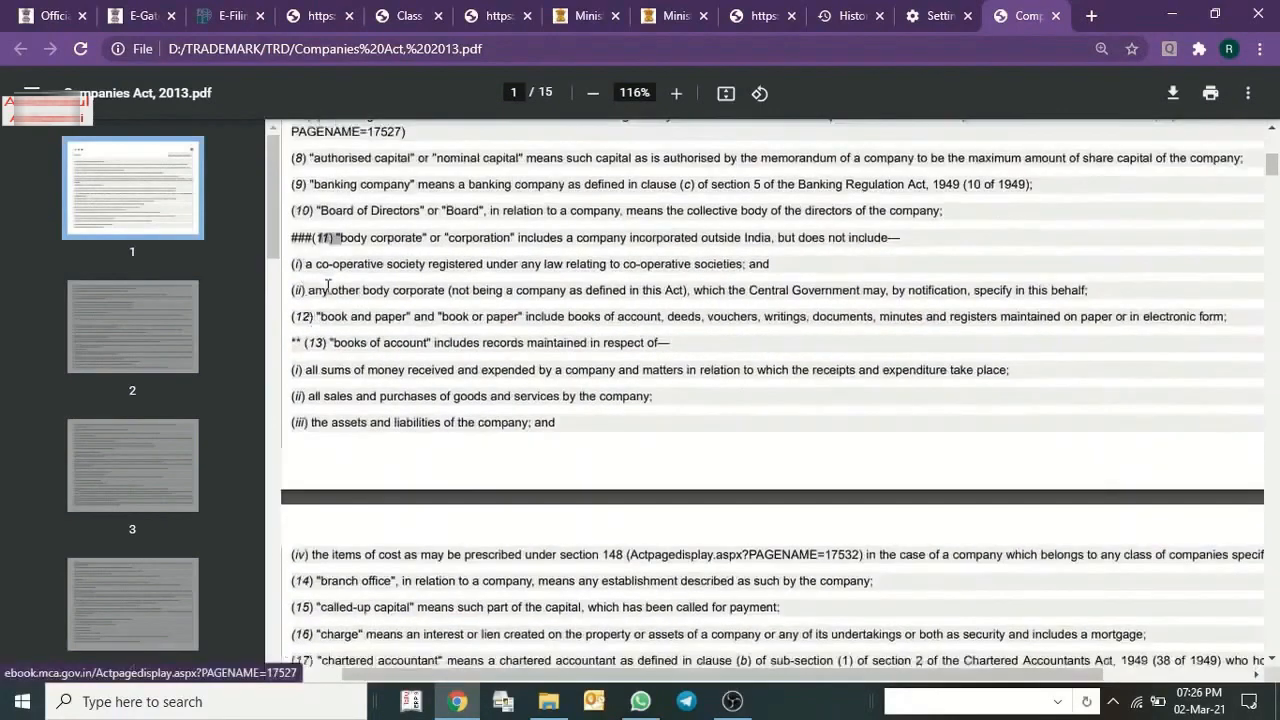
scroll(333, 285, "up", 1)
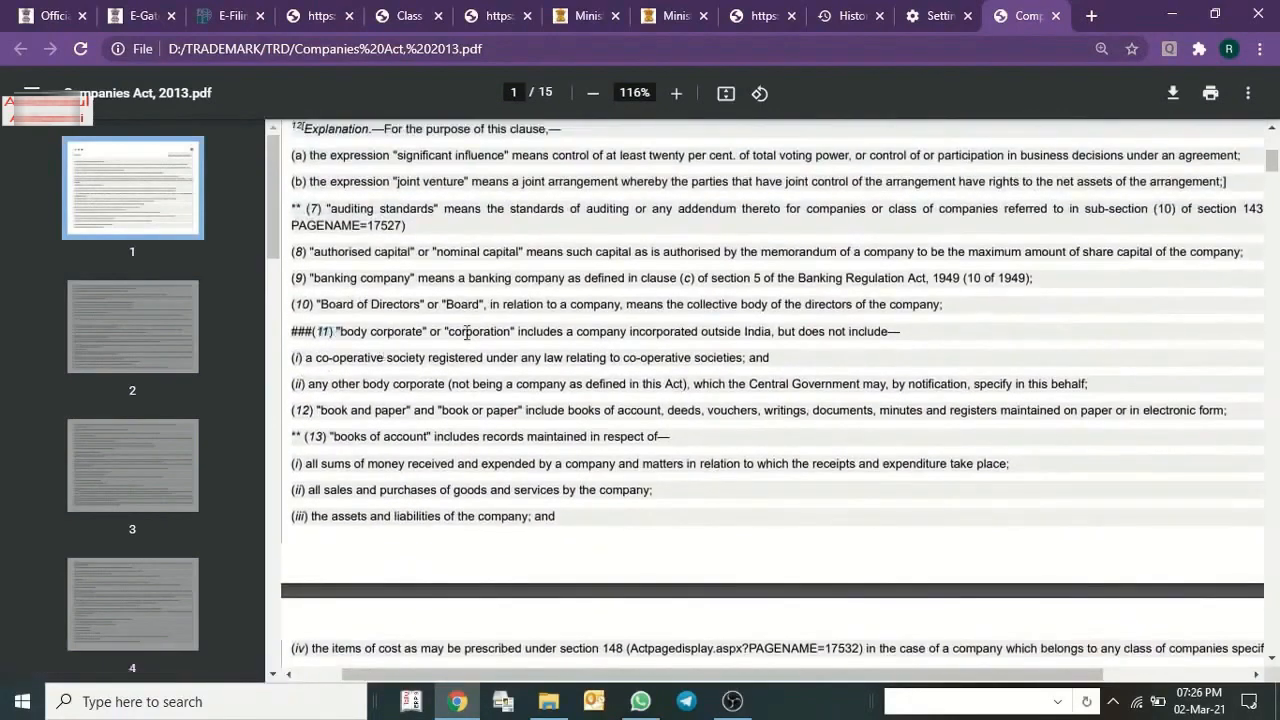
Examine the definition of body corporate or corporation in clause (11) and its exclusions (i) and (ii).
left_click_drag(537, 331, 867, 333)
left_click_drag(775, 333, 387, 342)
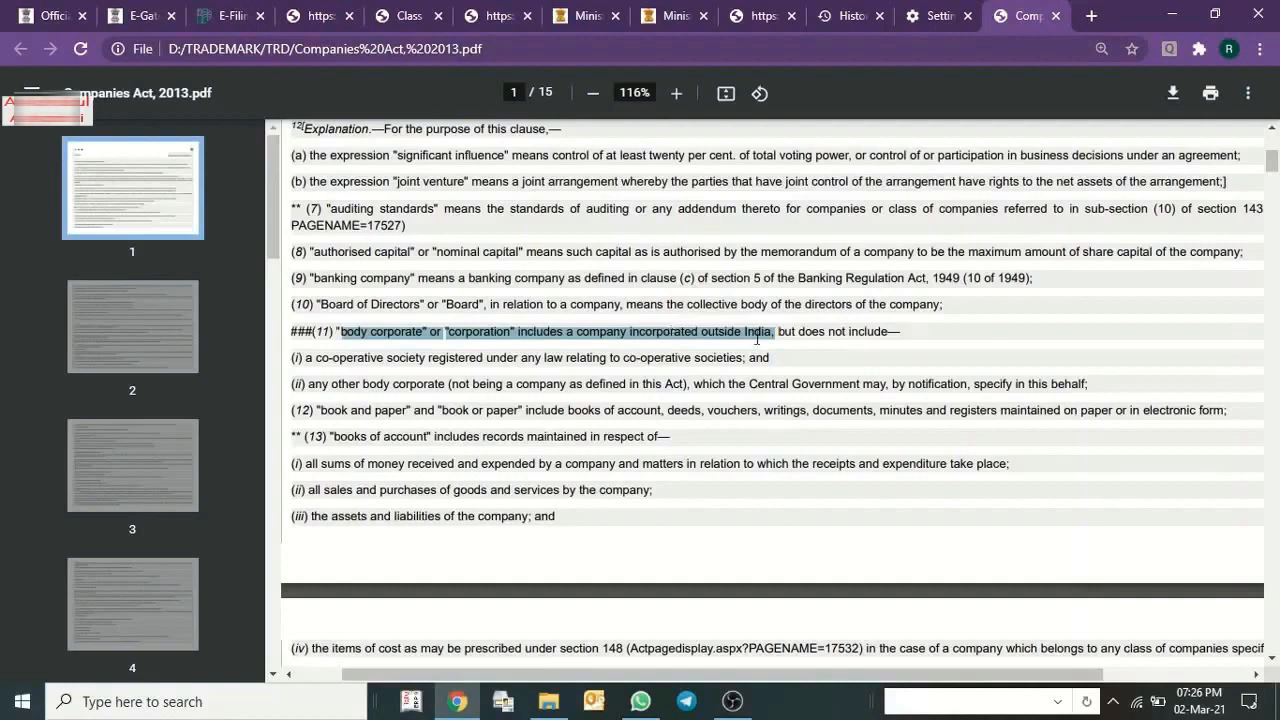
left_click_drag(872, 335, 750, 360)
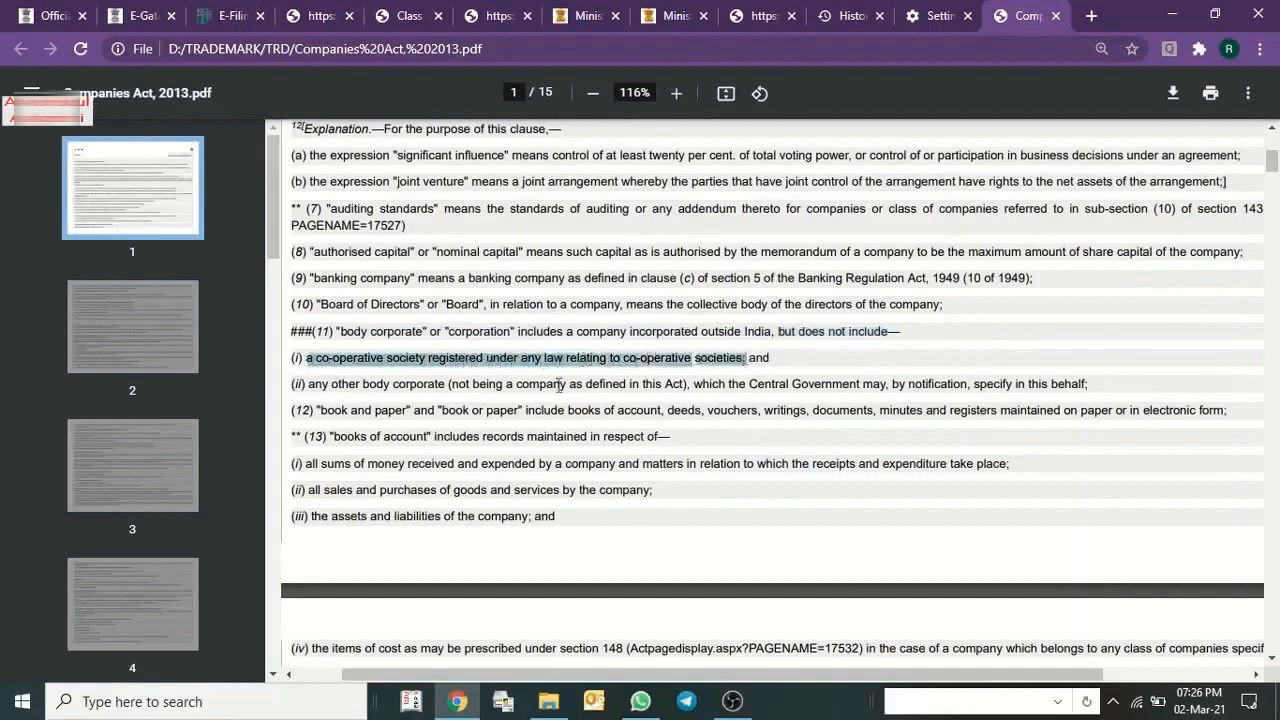
left_click_drag(318, 388, 686, 388)
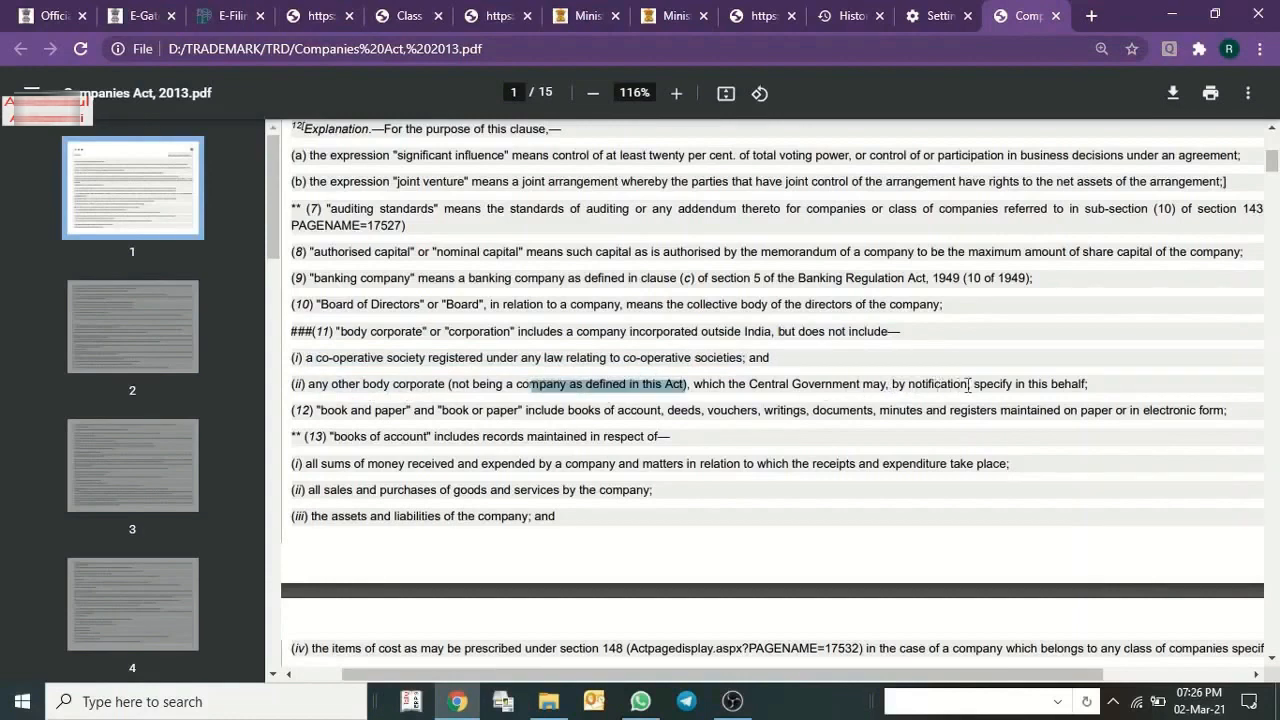
left_click_drag(998, 388, 311, 389)
left_click(1064, 398)
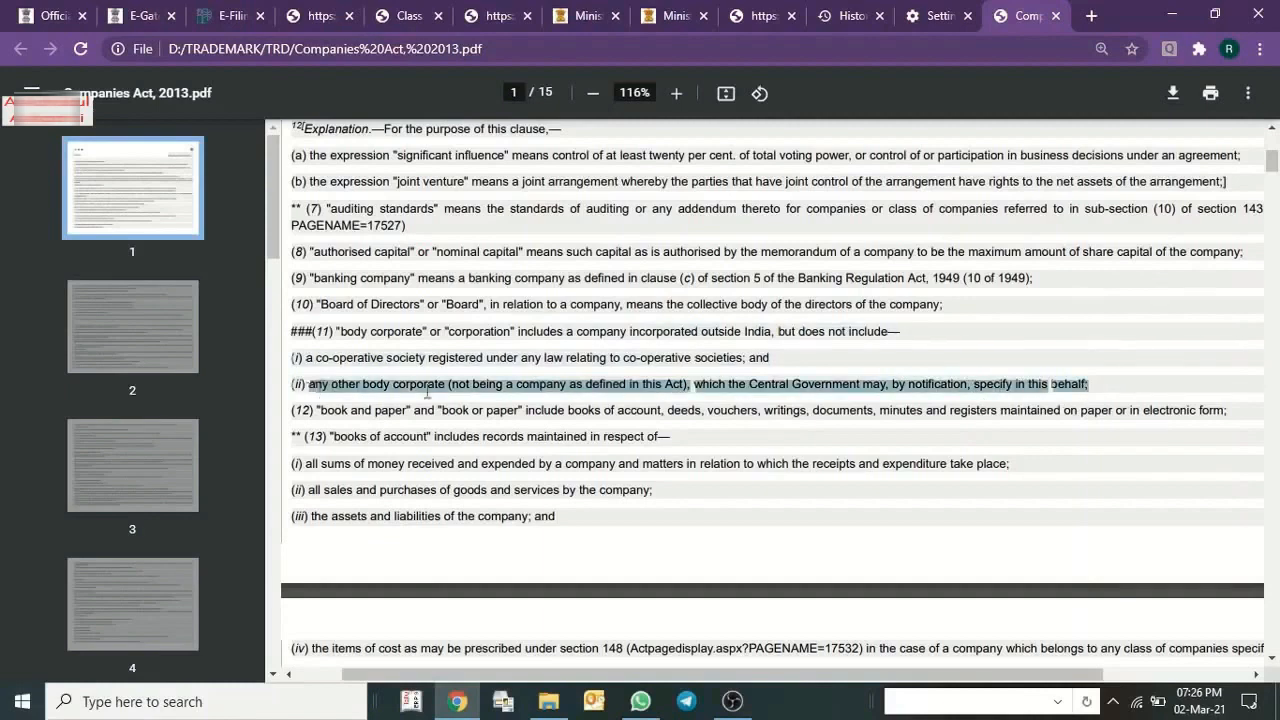
left_click(505, 390)
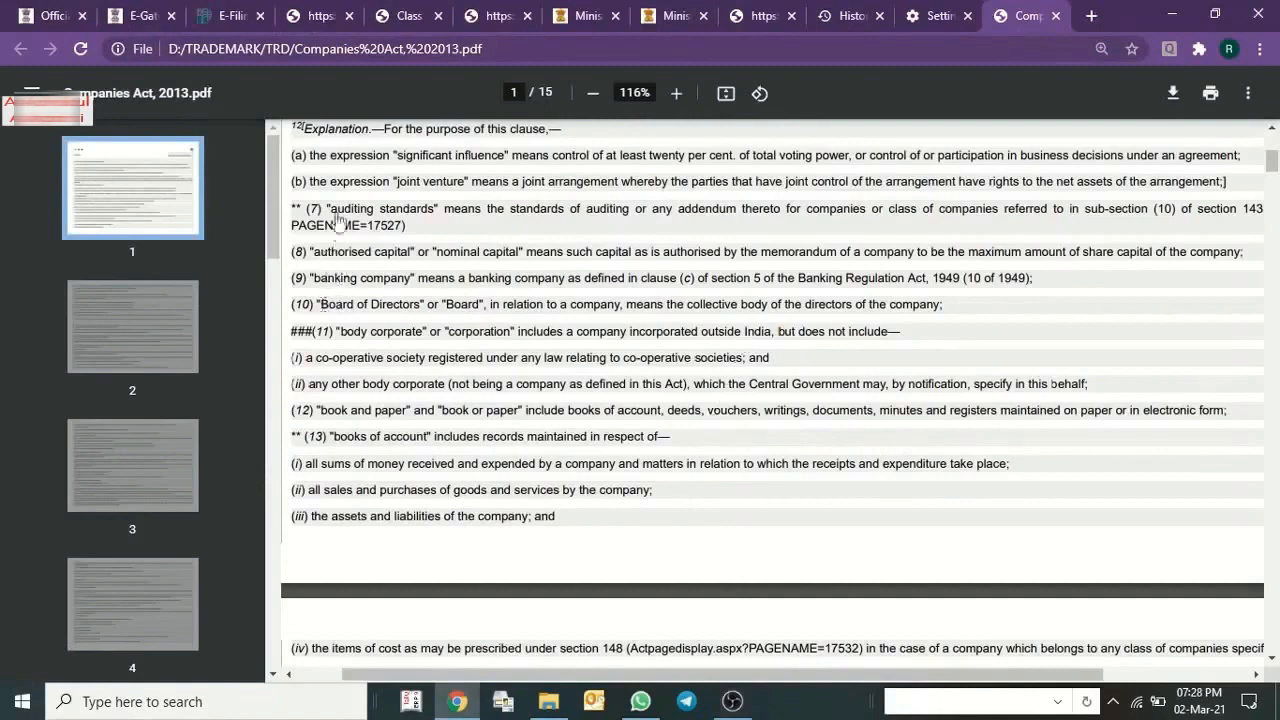
left_click_drag(342, 334, 533, 323)
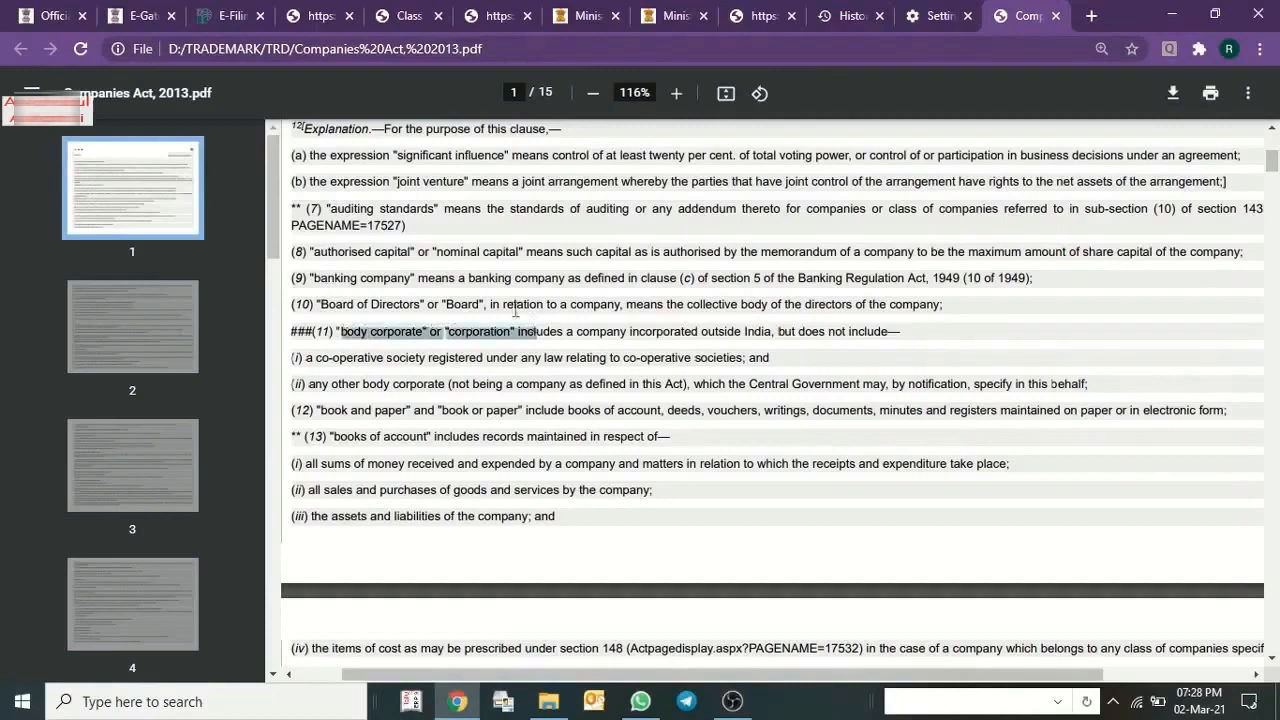
Return to the registration form, choose the Body Incorporate category and fill in the proprietor's name, address and identical service address.
left_click(228, 14)
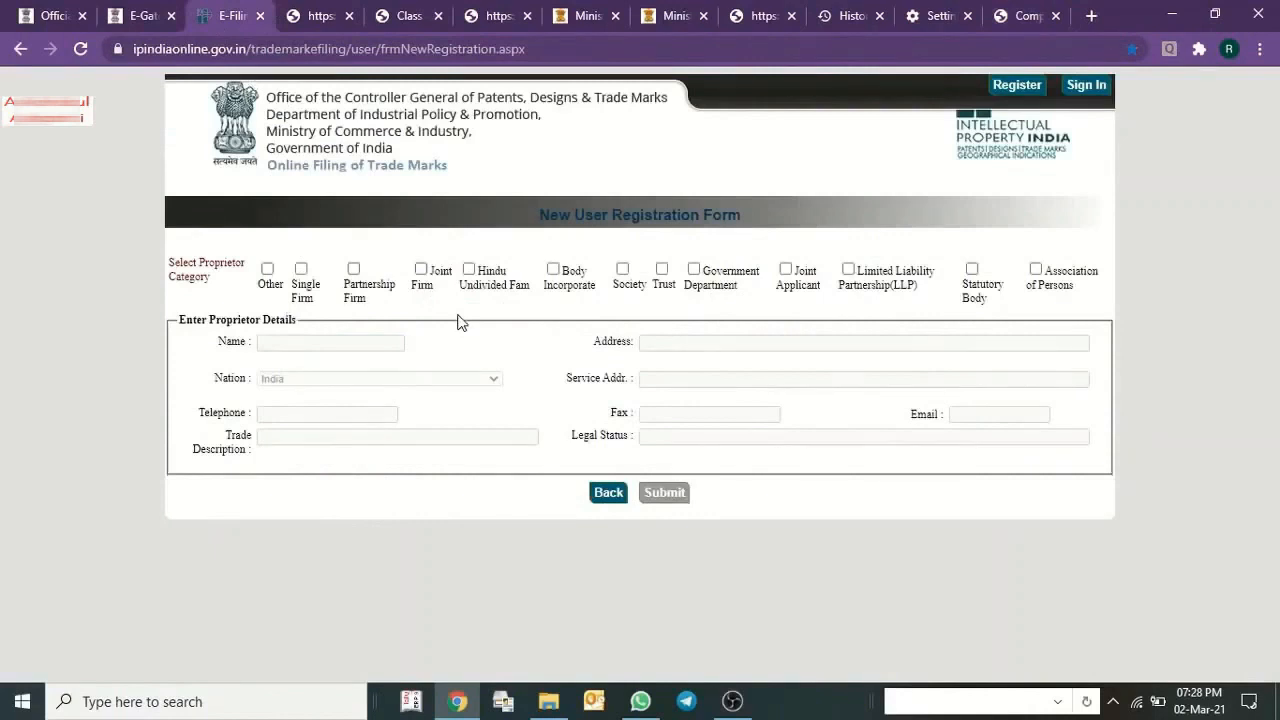
left_click(553, 270)
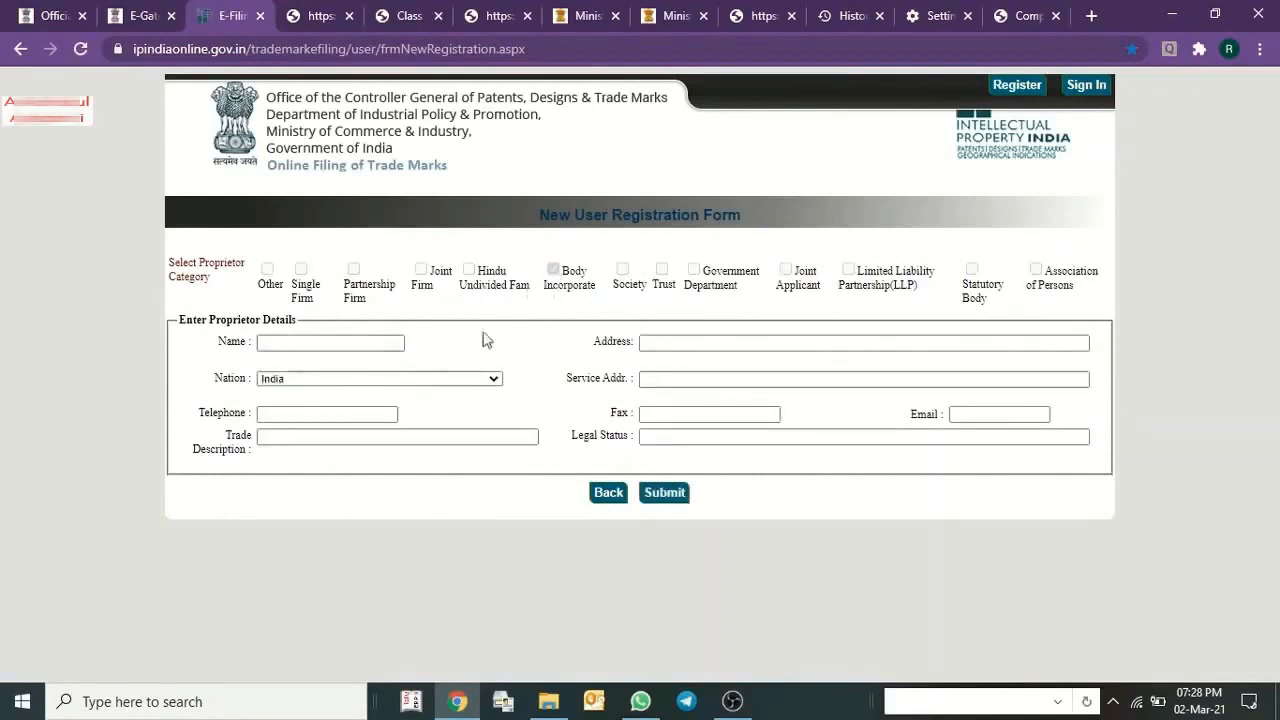
left_click(293, 341)
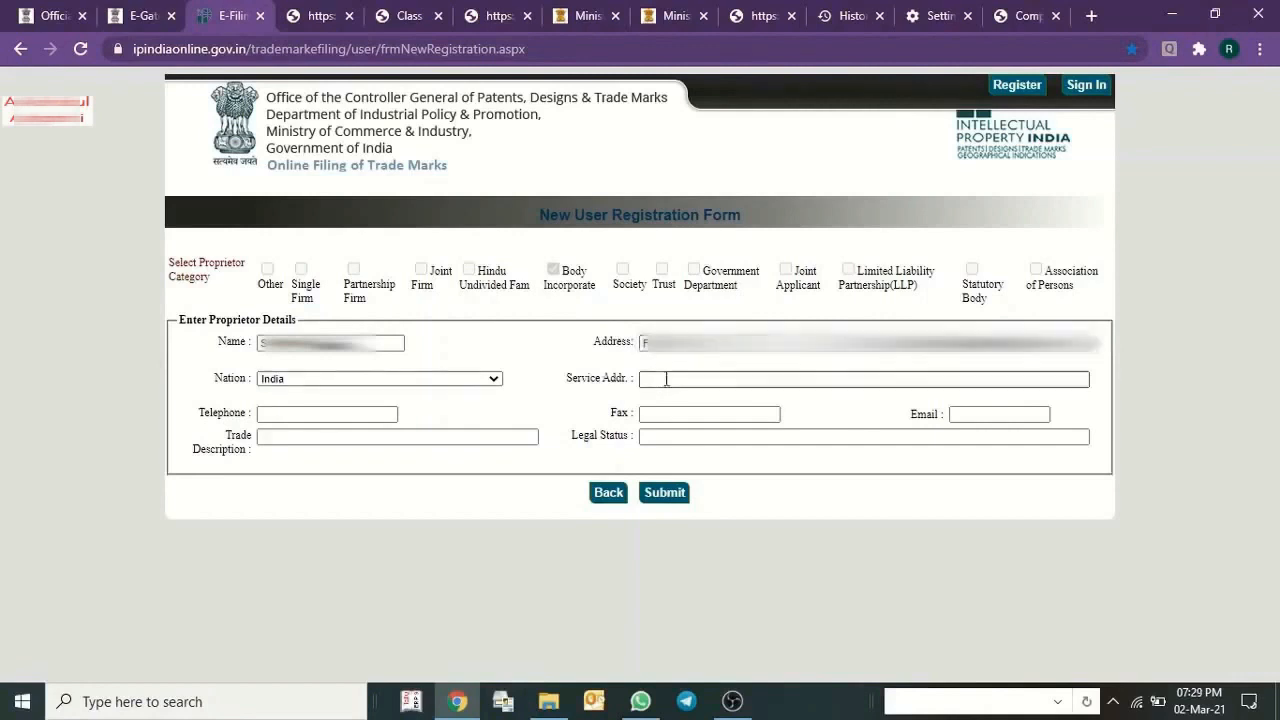
left_click(652, 375)
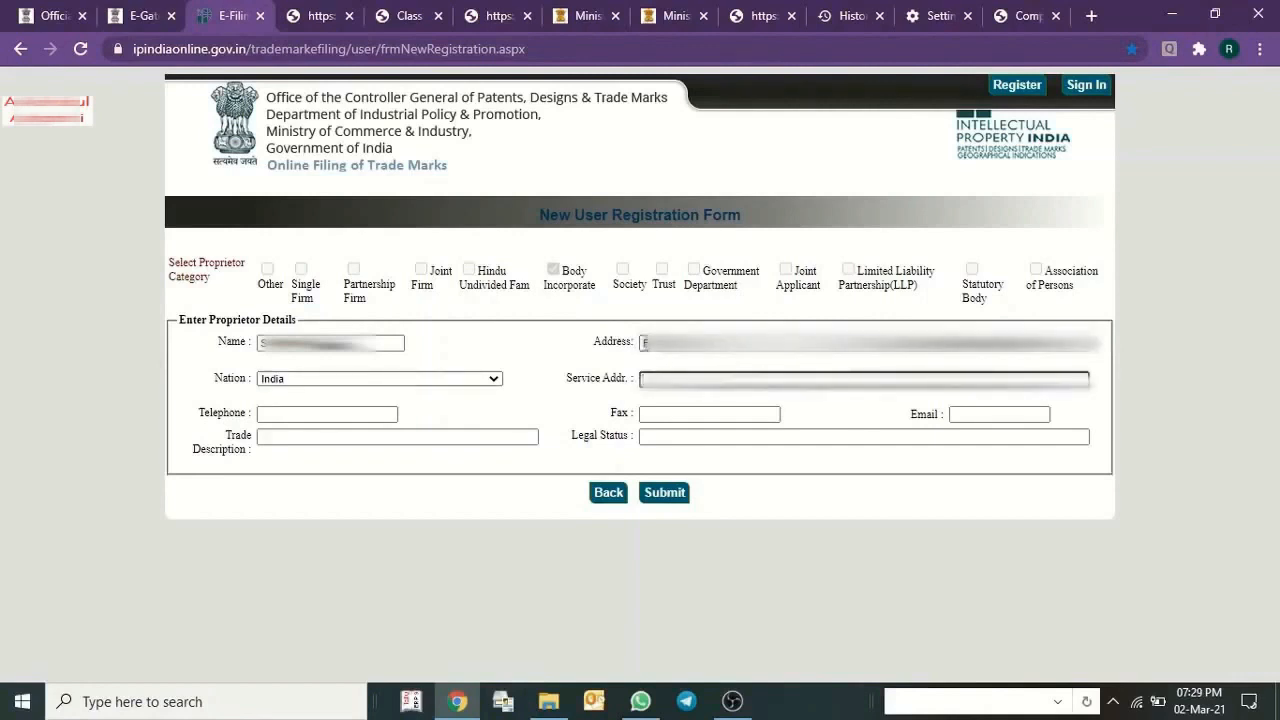
left_click_drag(644, 342, 1149, 357)
Enter the proprietor's telephone number and email address in the registration form, leaving the fax empty.
left_click(294, 416)
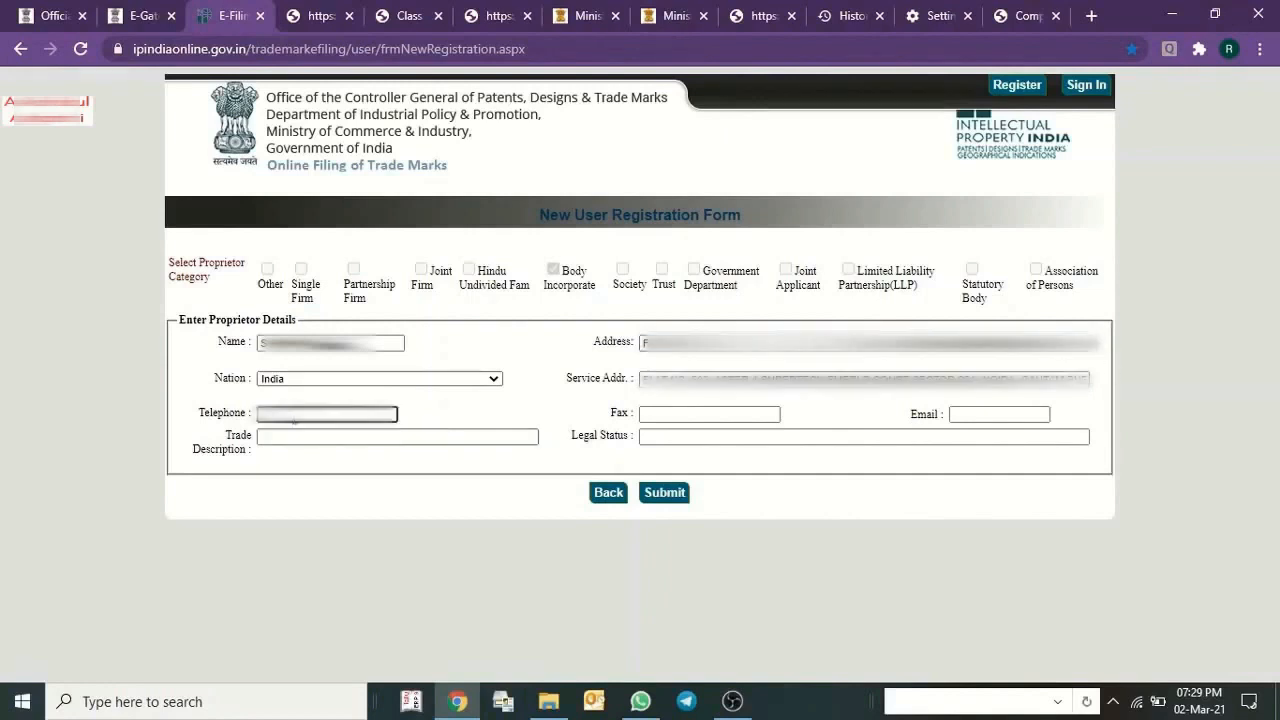
type("??????????")
key("Tab")
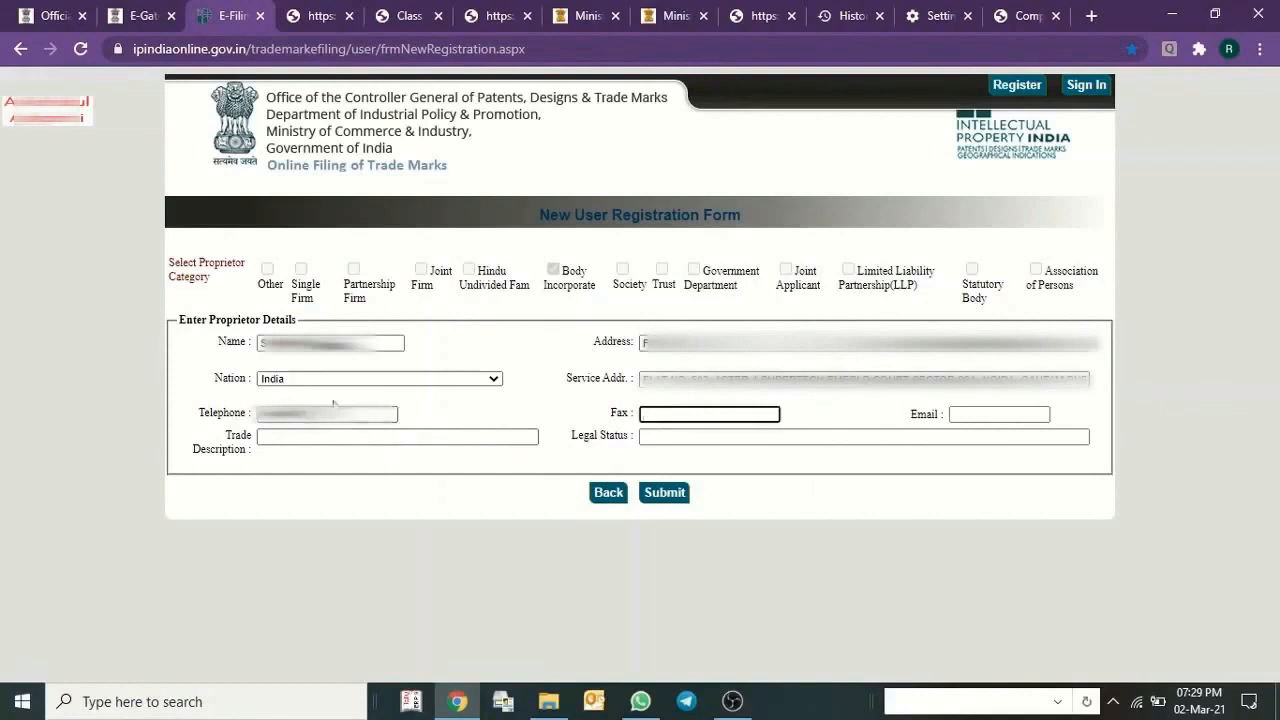
left_click(976, 416)
type("sia")
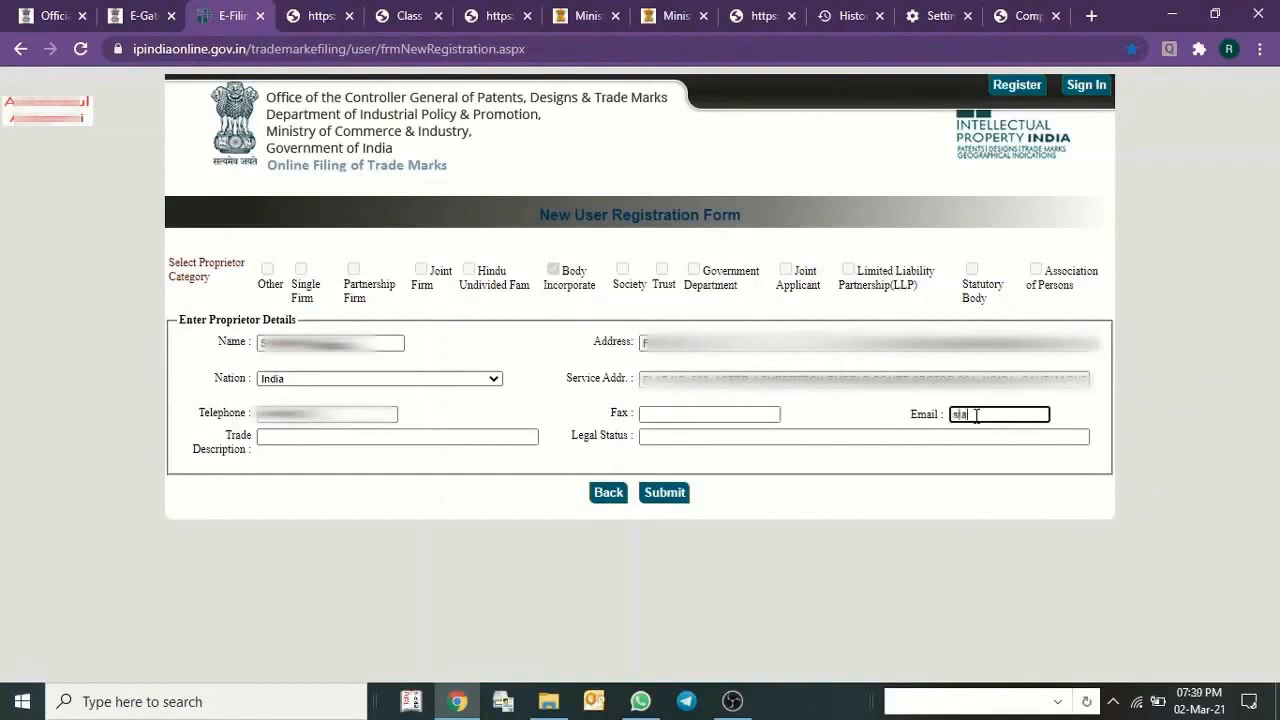
type("?????")
Fill in the legal status, leave the trade description empty and submit the proprietor details.
left_click(305, 434)
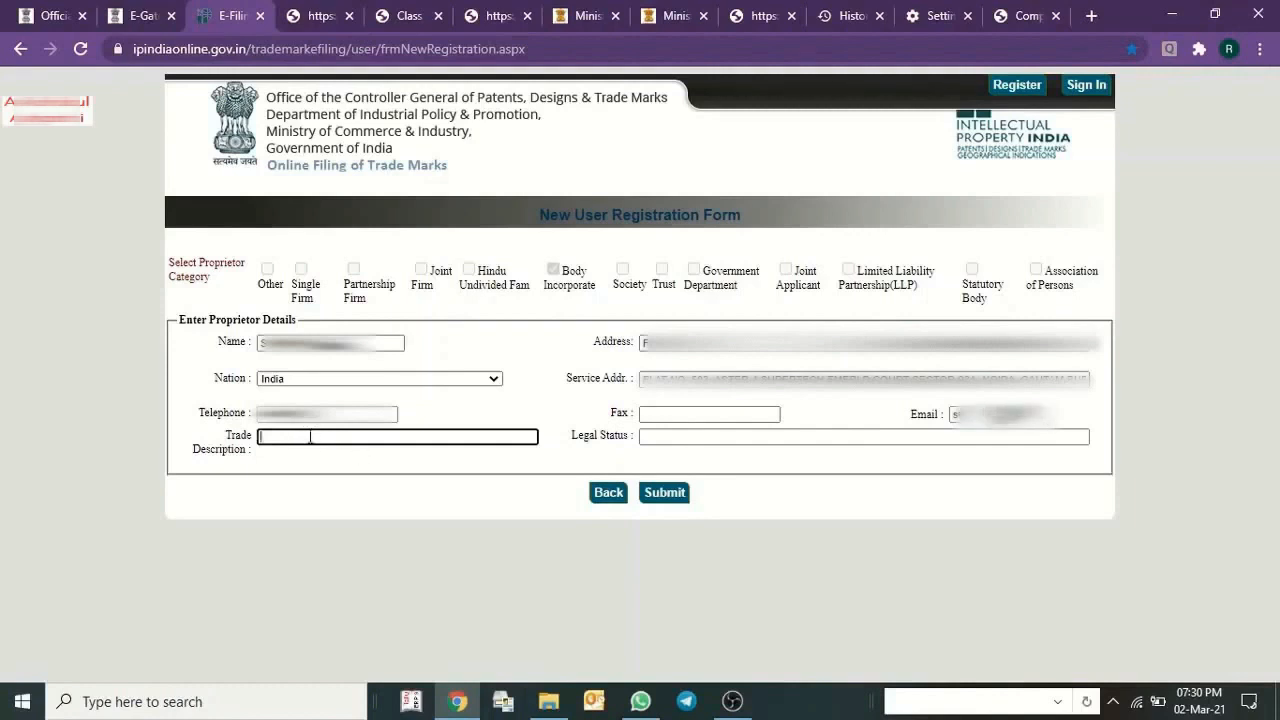
left_click(688, 437)
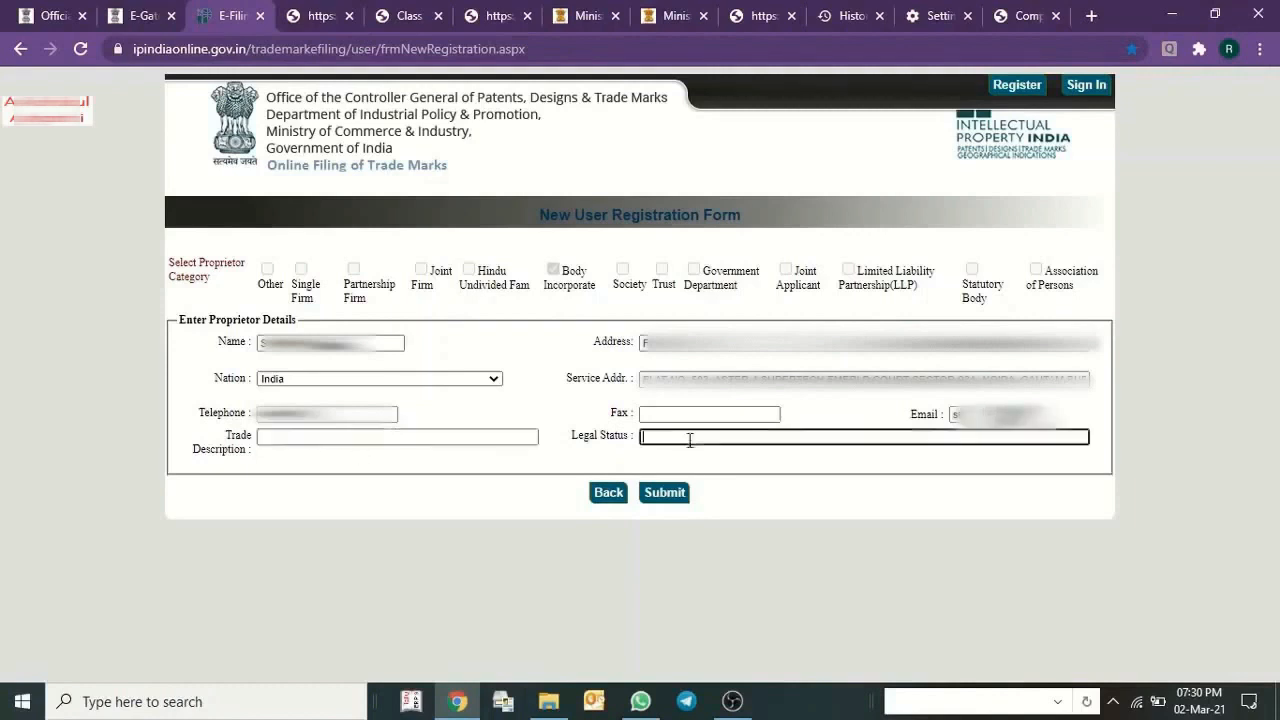
type("INDIVIDUAL")
left_click(664, 493)
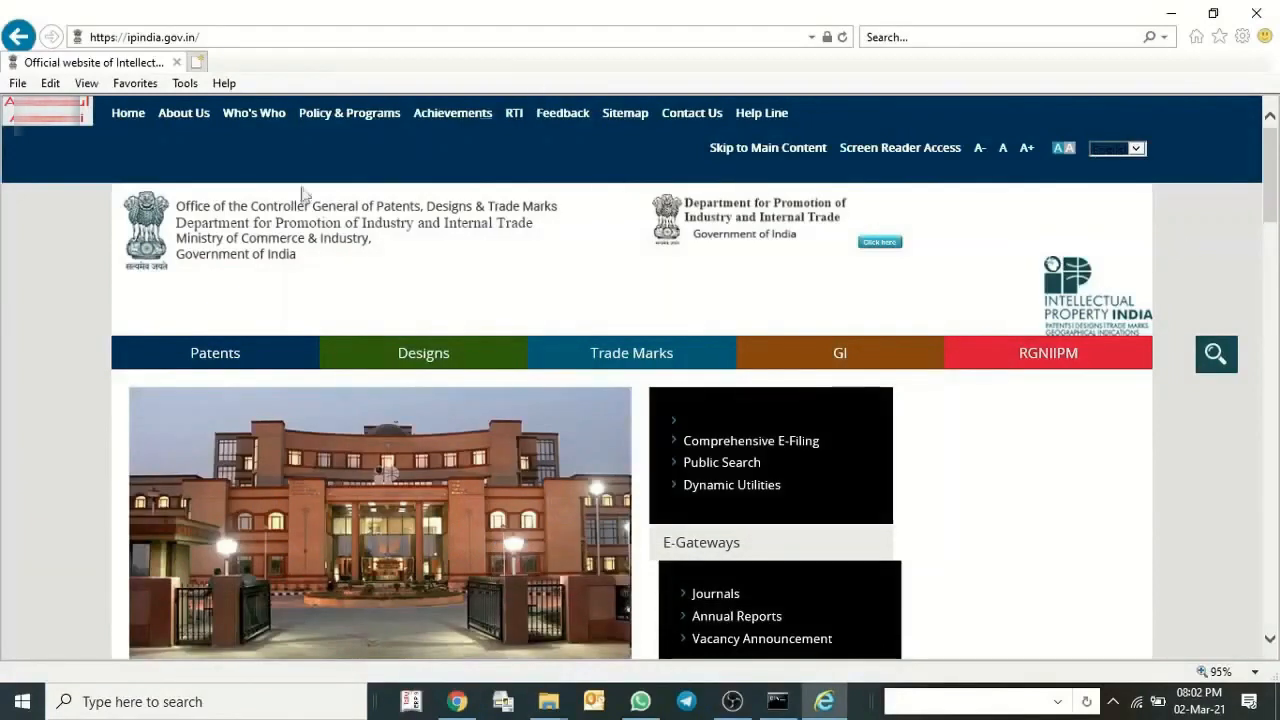
Switch to Internet Explorer and reach the new user registration form through ipindia.gov.in's comprehensive e-filing for trade marks.
left_click(230, 40)
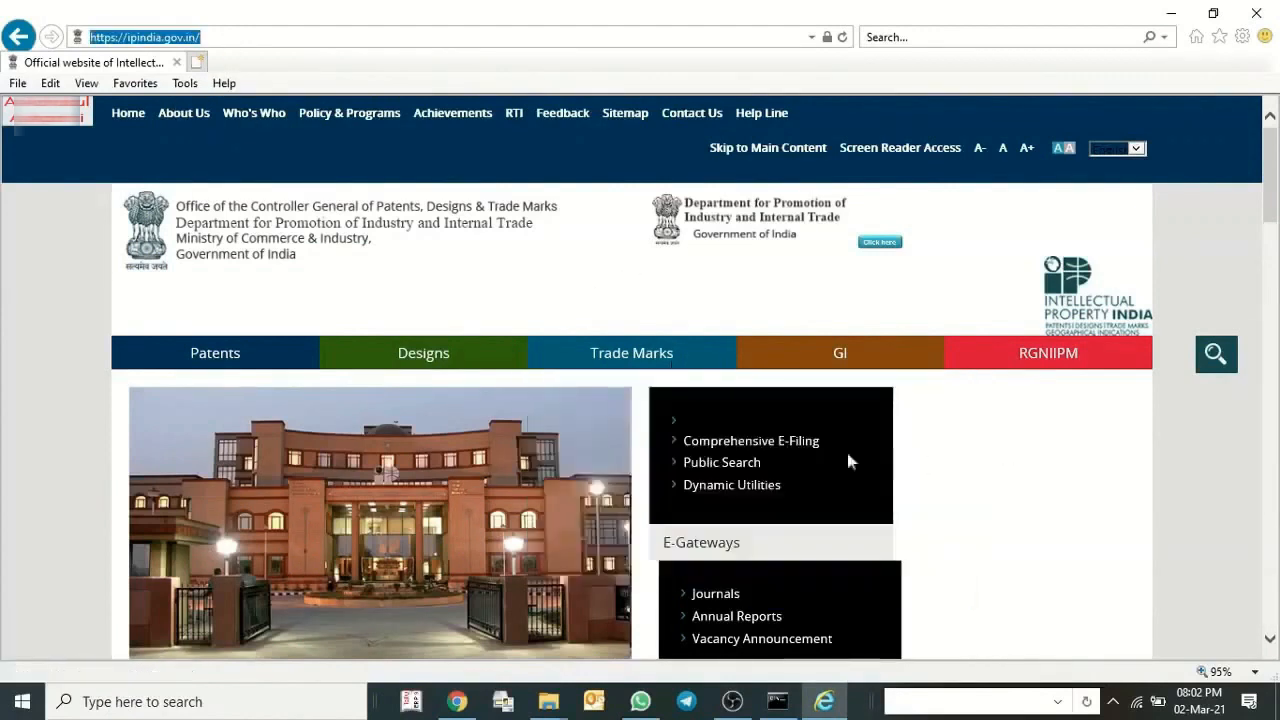
left_click(769, 451)
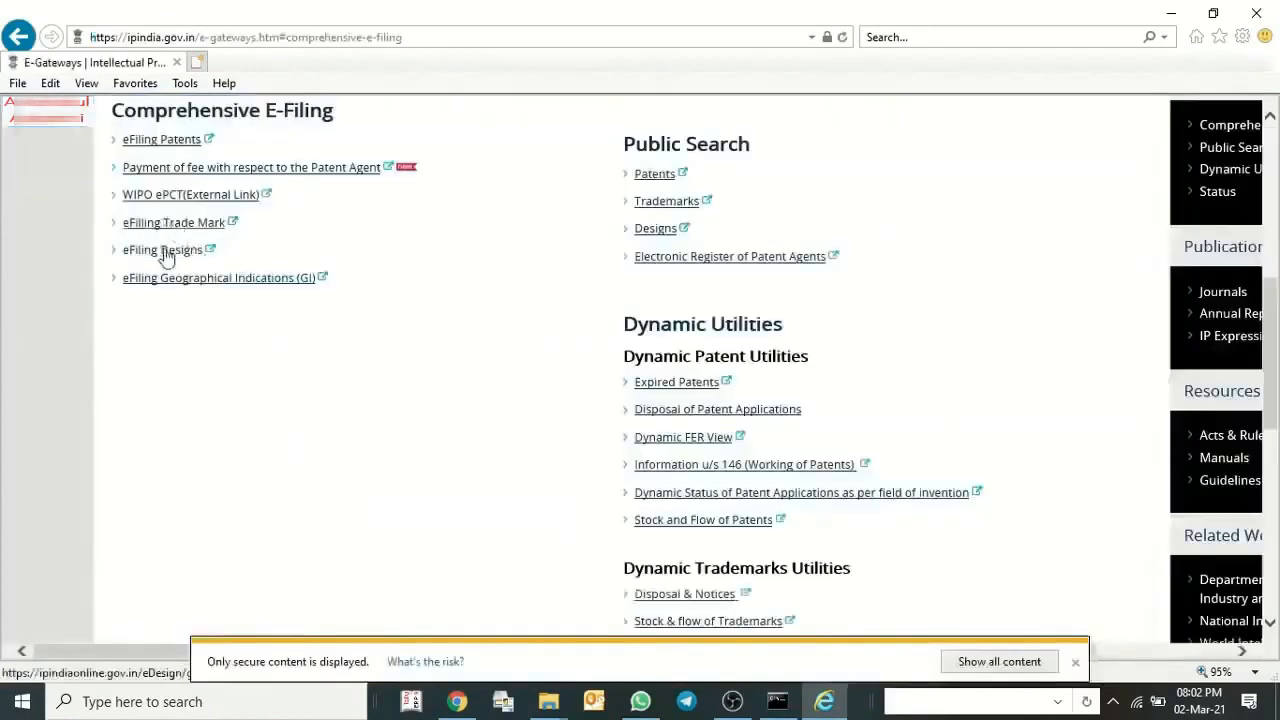
scroll(260, 222, "up", 2)
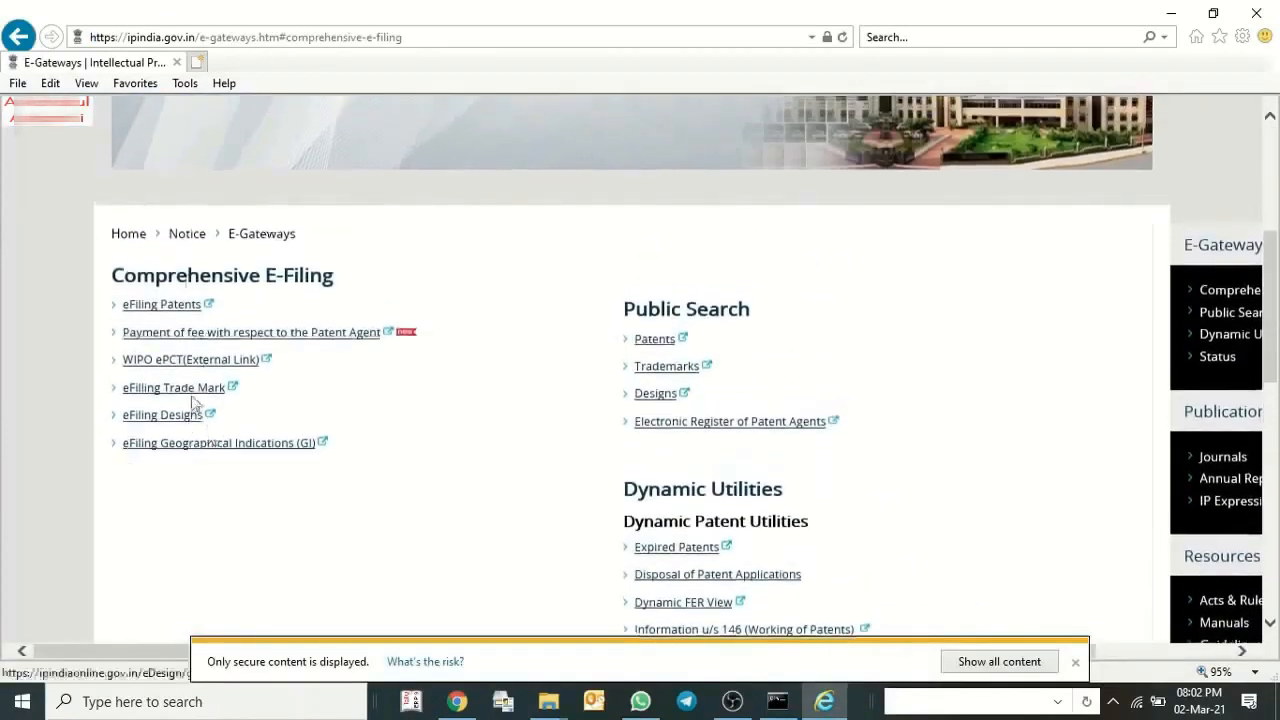
left_click(155, 396)
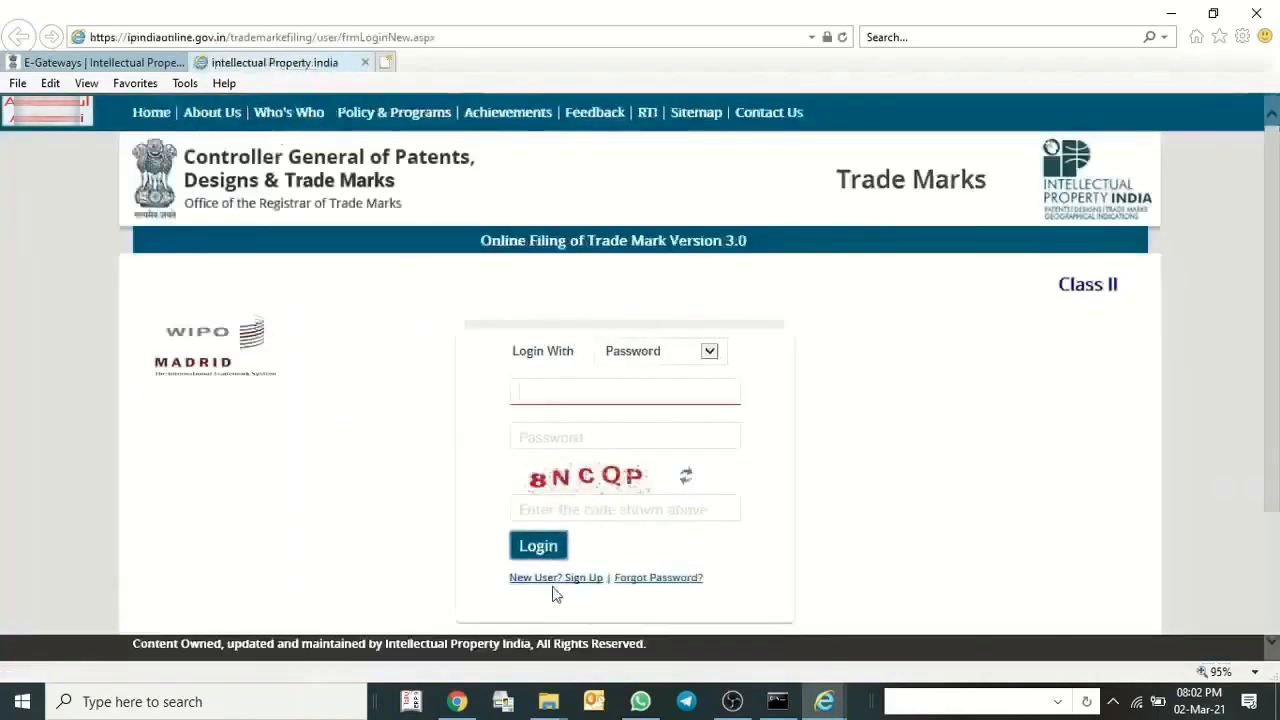
left_click(552, 579)
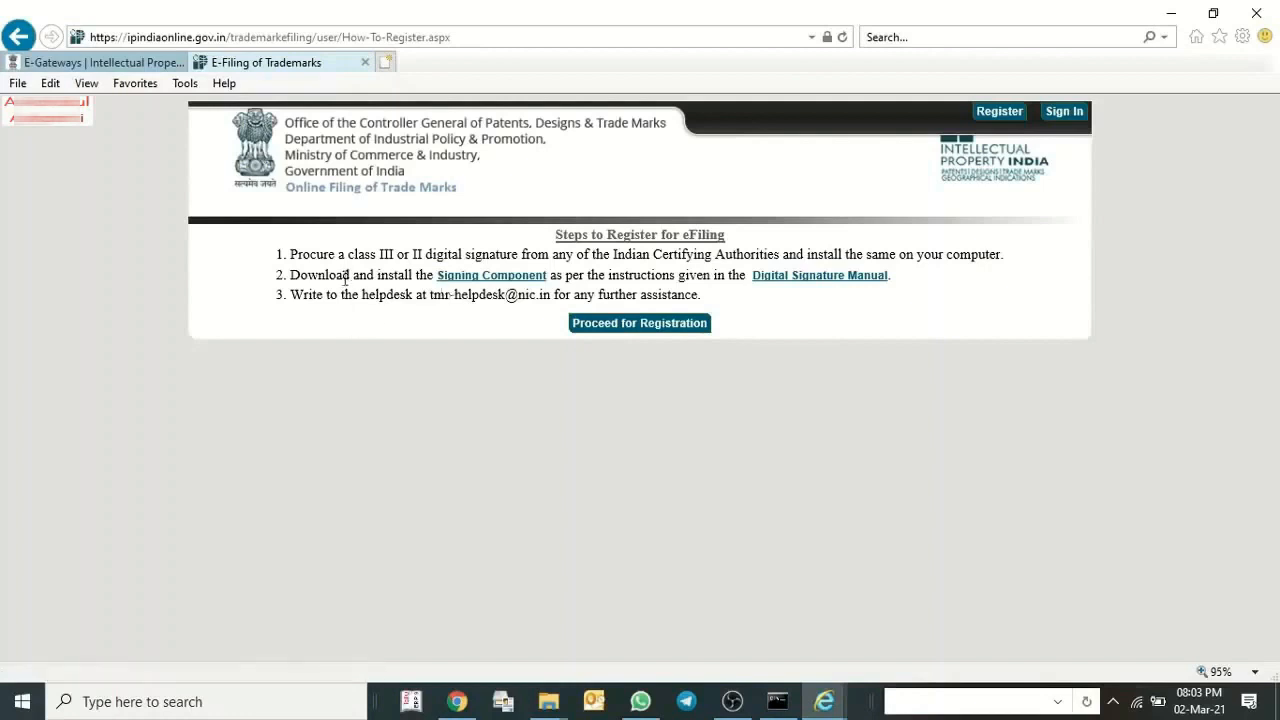
left_click(612, 325)
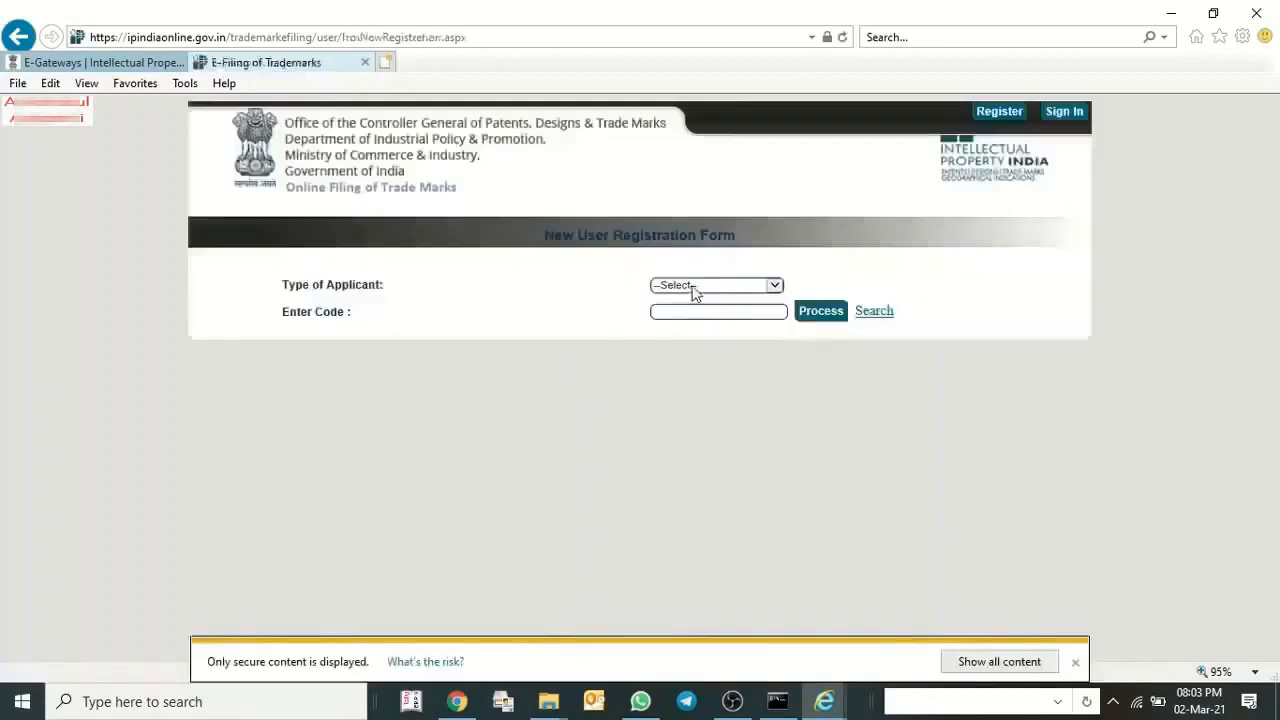
Set the applicant type to Proprietor, enter the proprietor code and process it.
left_click(694, 289)
left_click(677, 298)
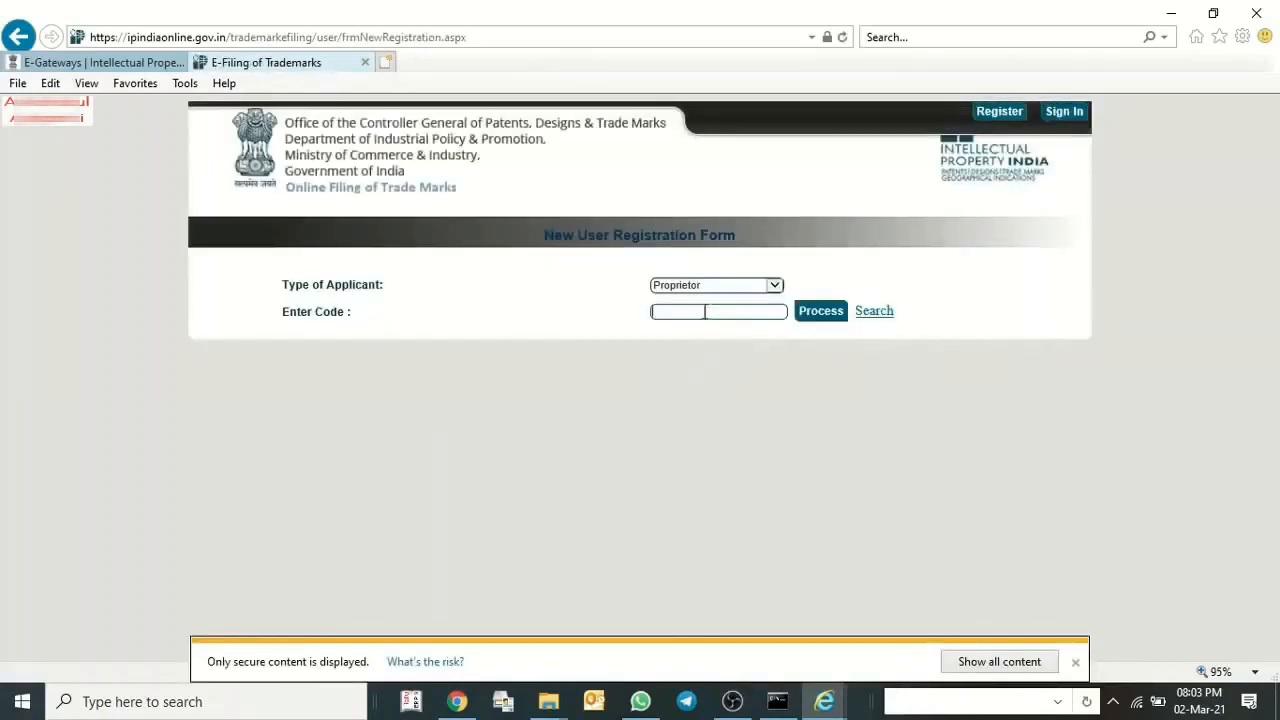
left_click(705, 312)
left_click(712, 332)
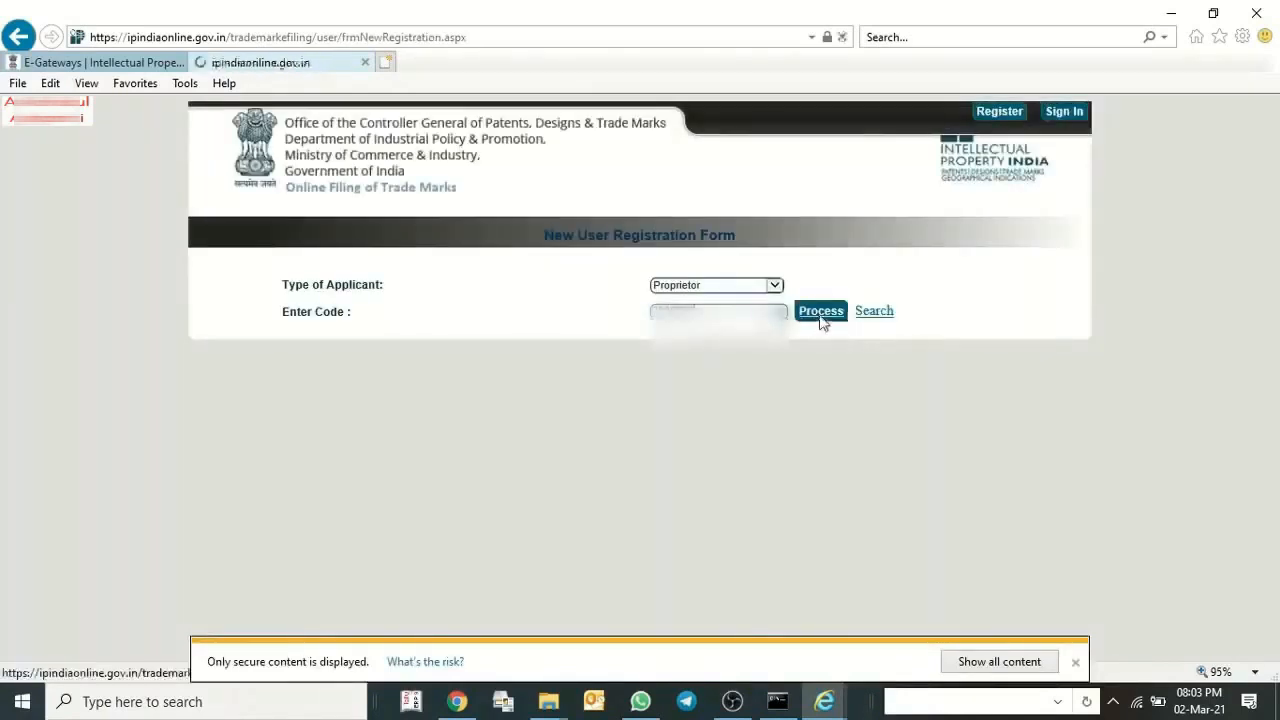
left_click(819, 314)
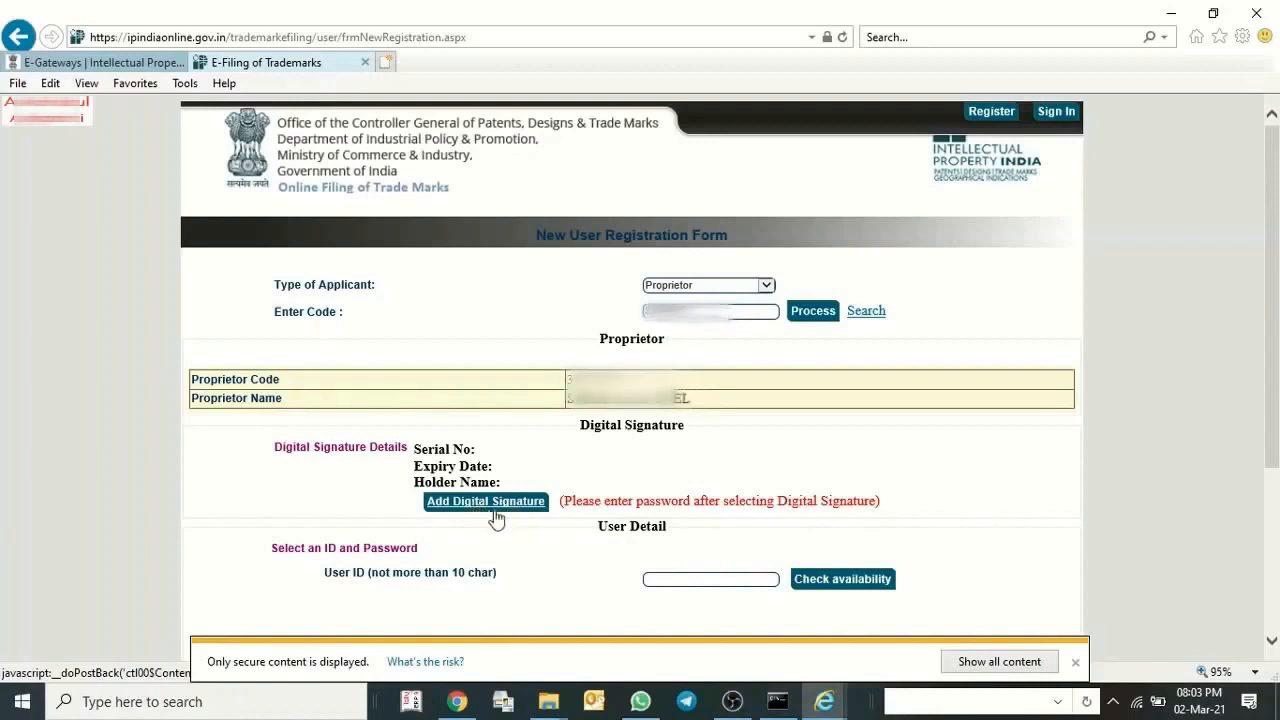
Add the proprietor's digital signature using the SafeScrypt certificate that expires on 02-Nov-22.
left_click(507, 504)
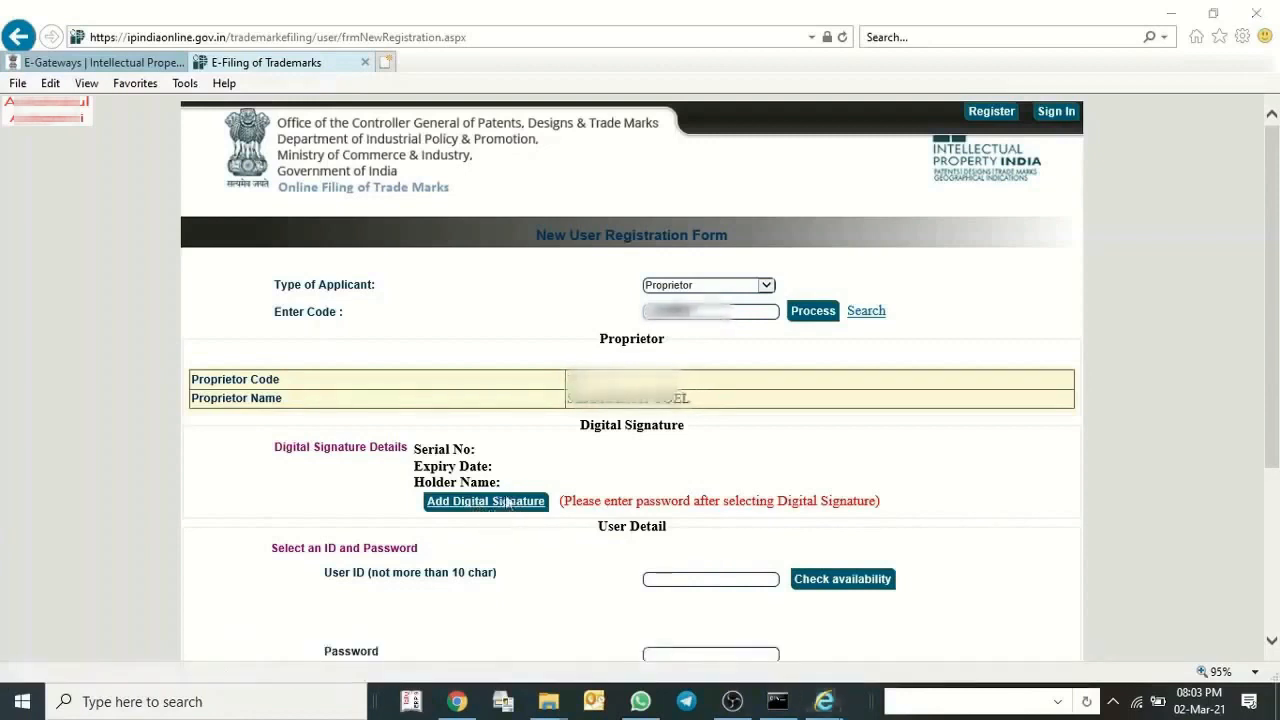
left_click(85, 184)
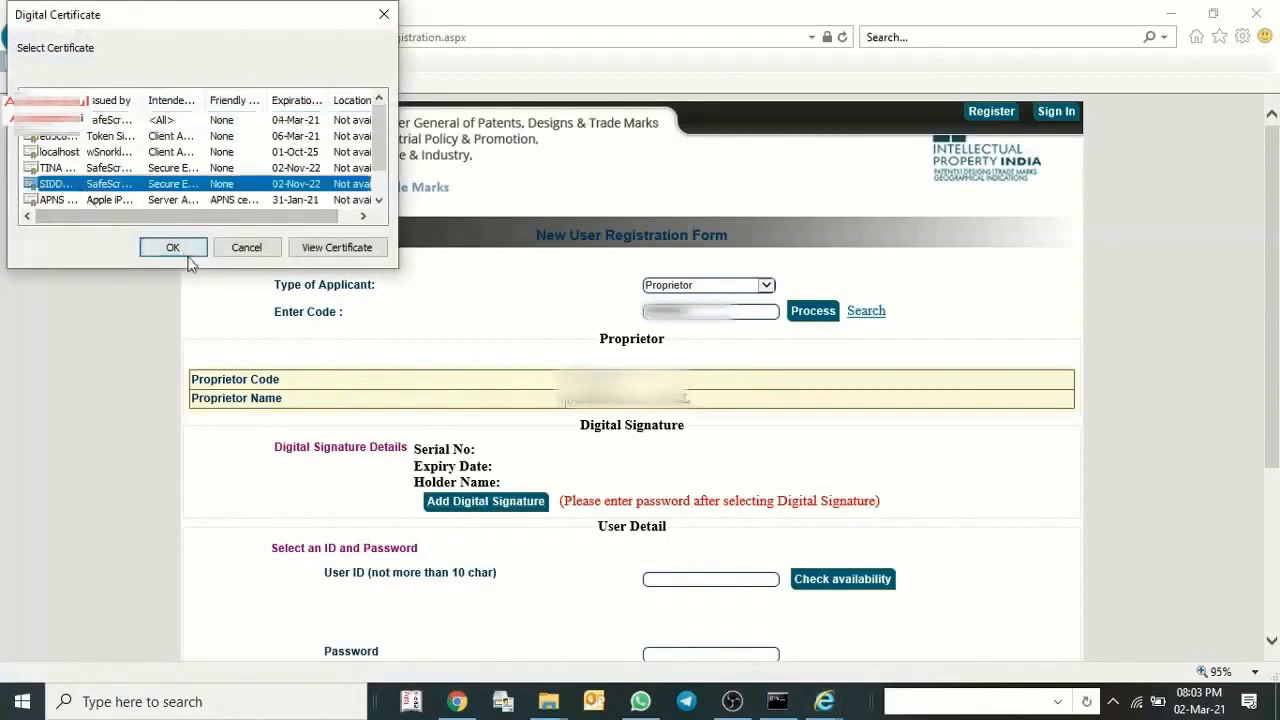
left_click(190, 251)
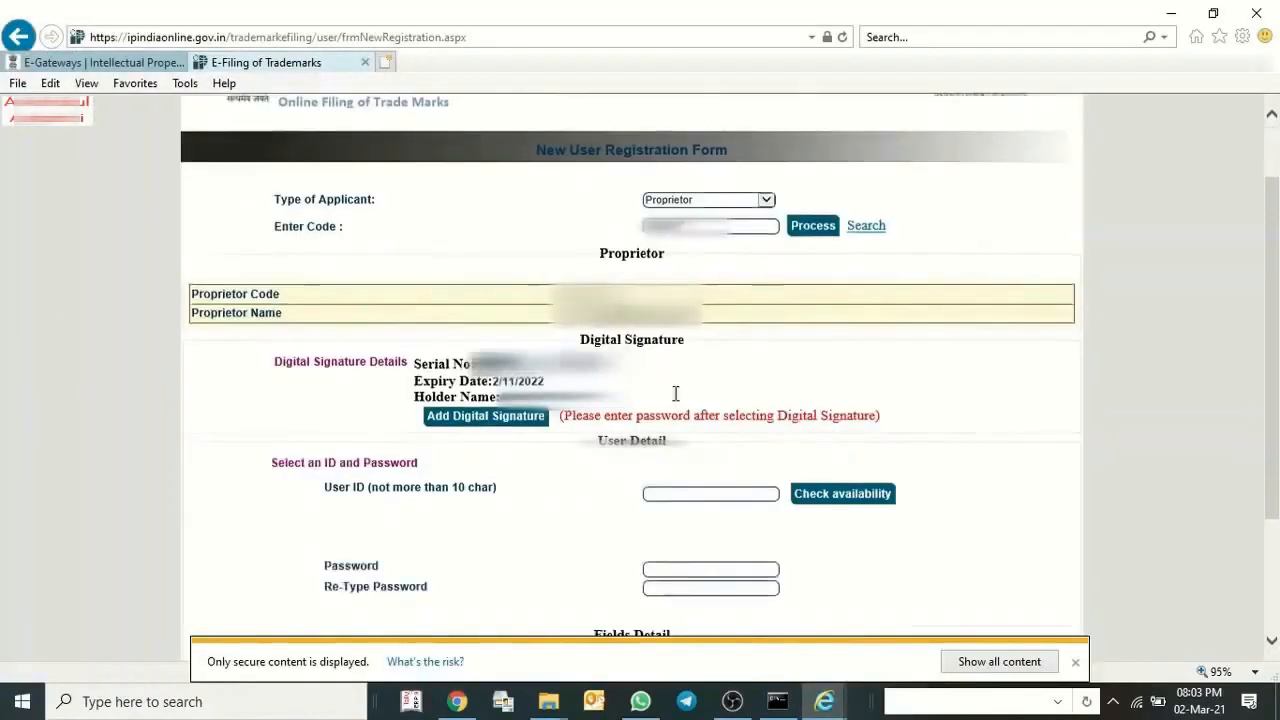
Enter a user ID, check its availability and set the account password.
left_click(681, 490)
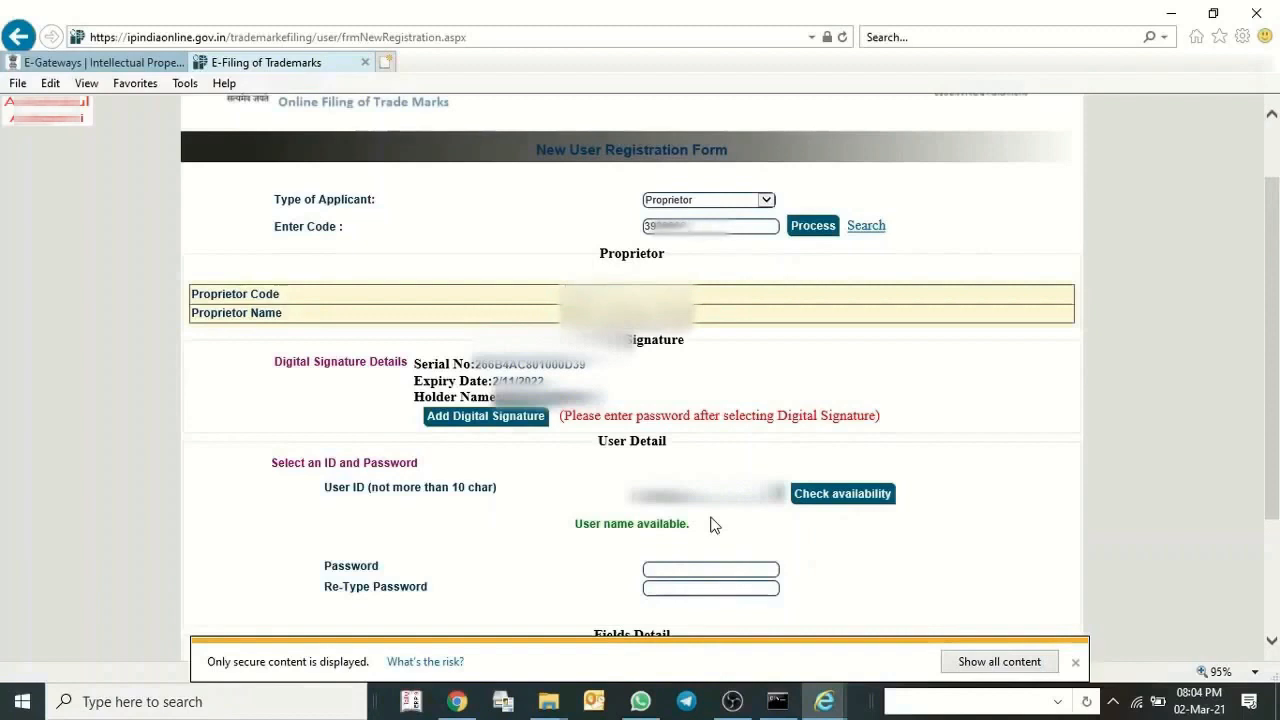
left_click(699, 570)
type("•••••••")
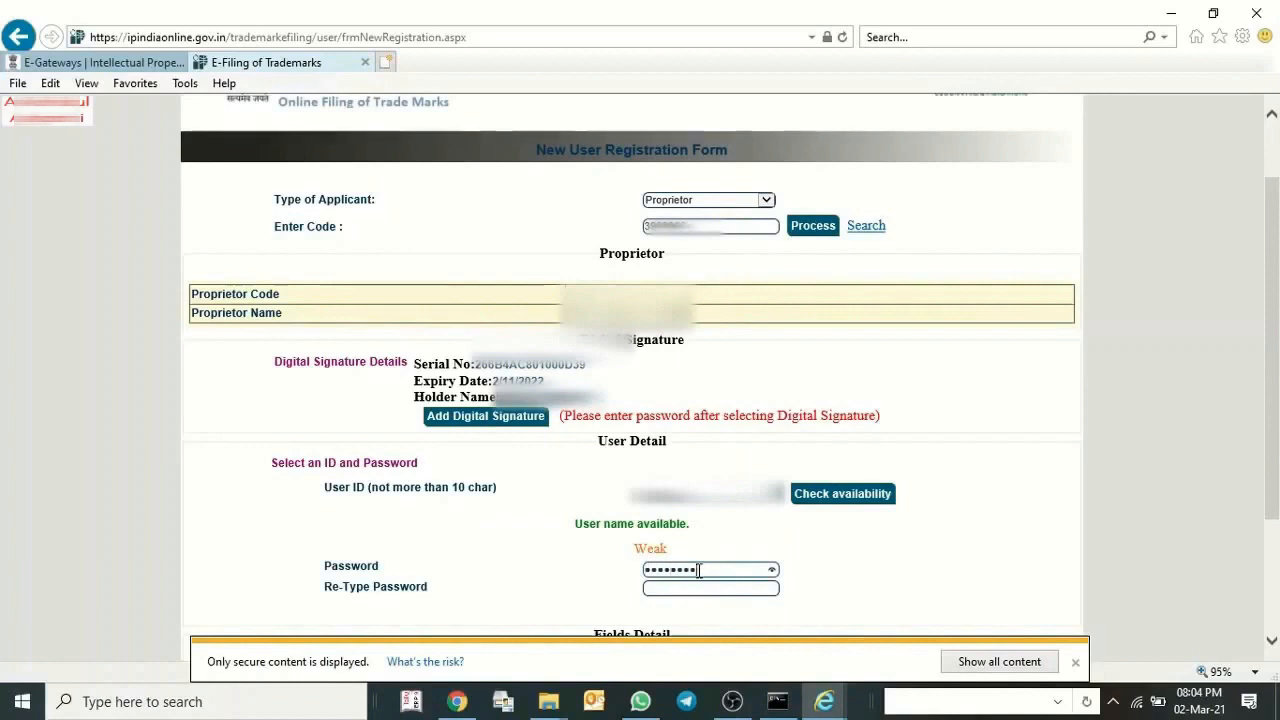
type("••")
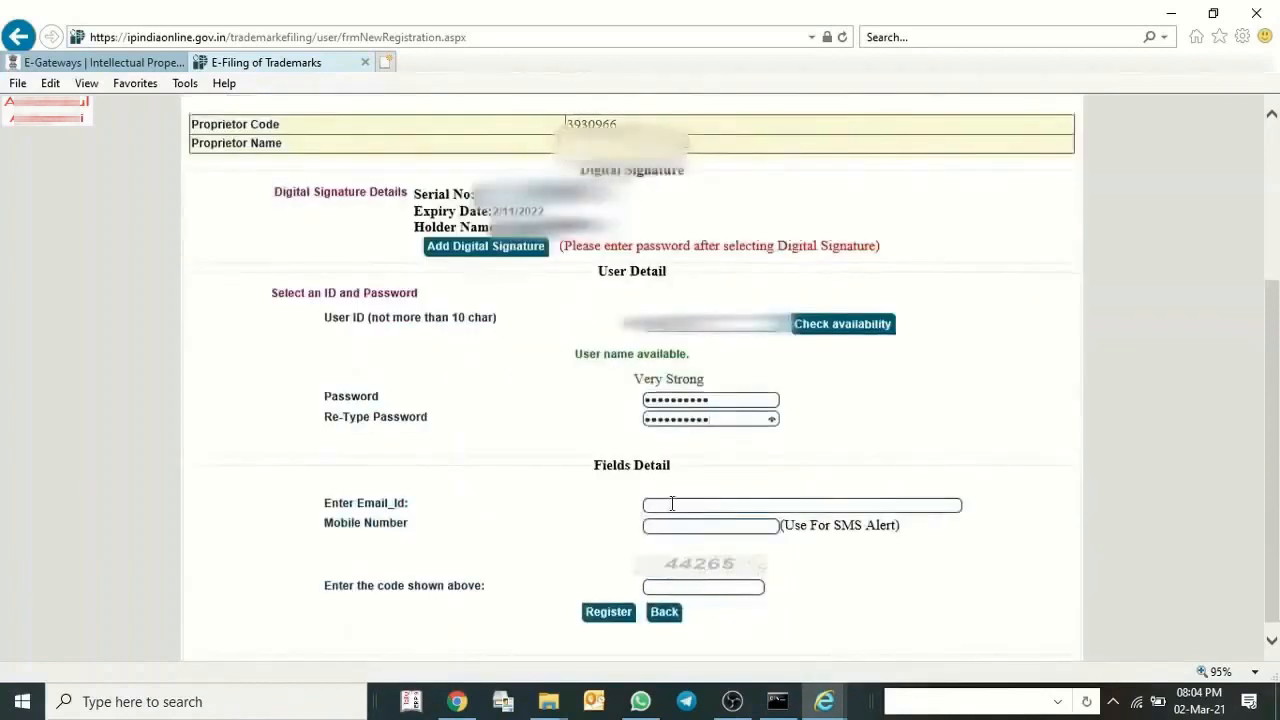
Fill in the email, mobile number and displayed verification code, register the user and close the confirmation message.
left_click(674, 504)
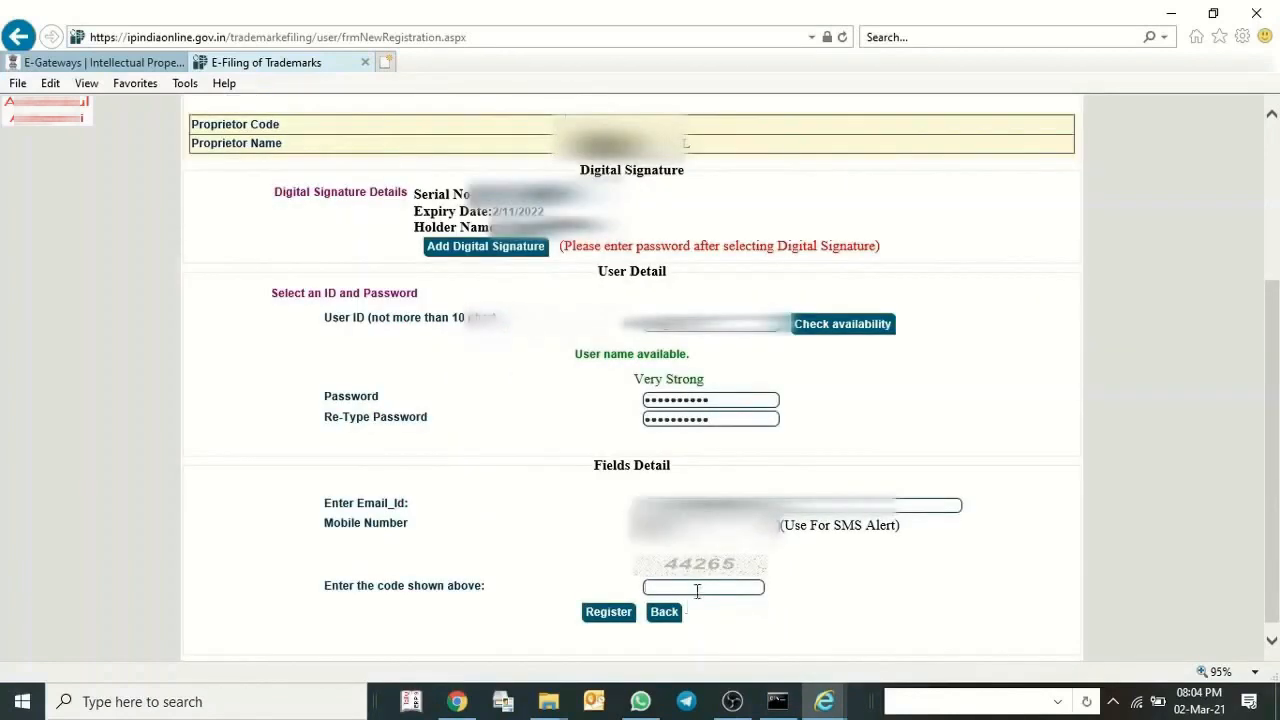
left_click(697, 588)
type("44")
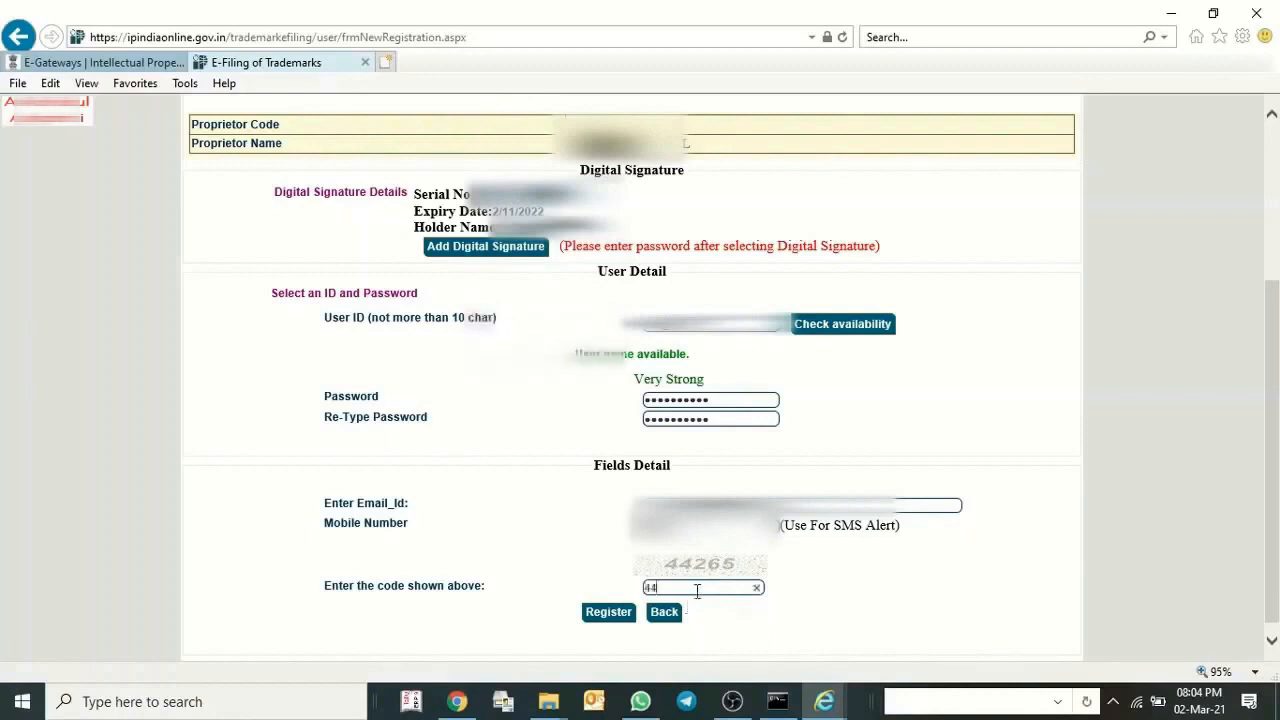
type("265")
left_click(607, 613)
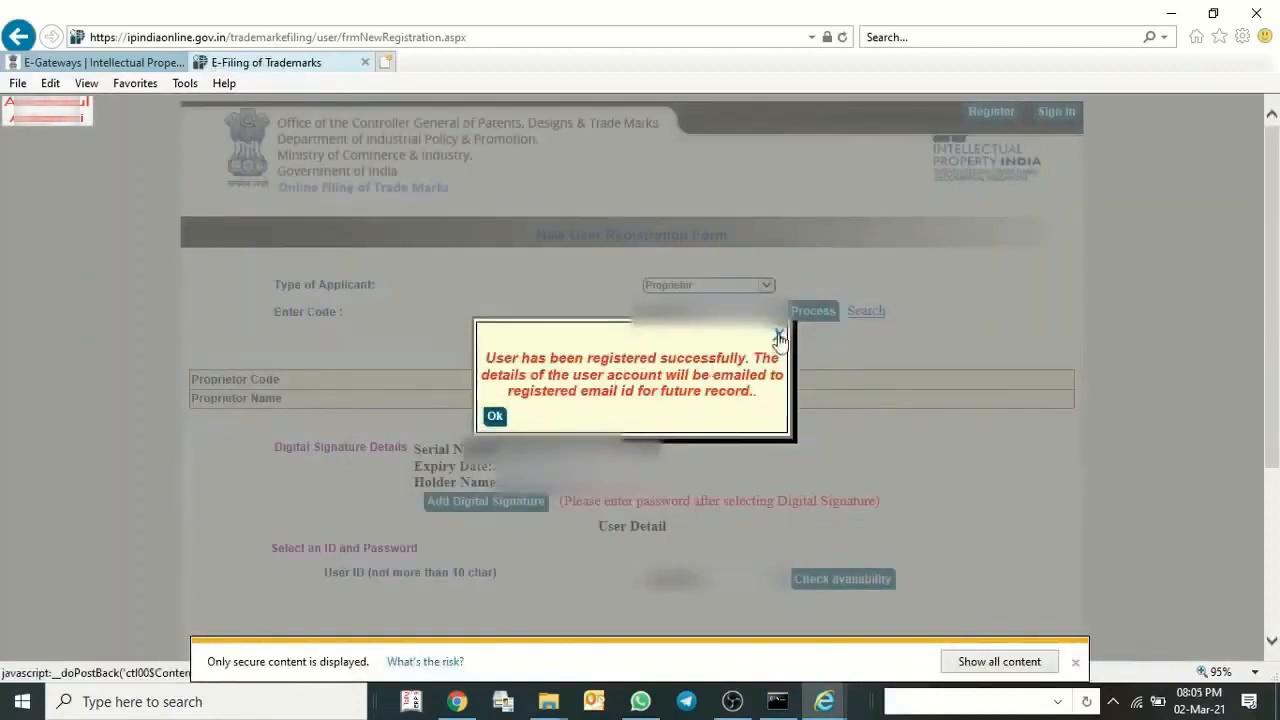
left_click(780, 336)
Open the sign-in page and enter the new account's user ID.
left_click(1056, 111)
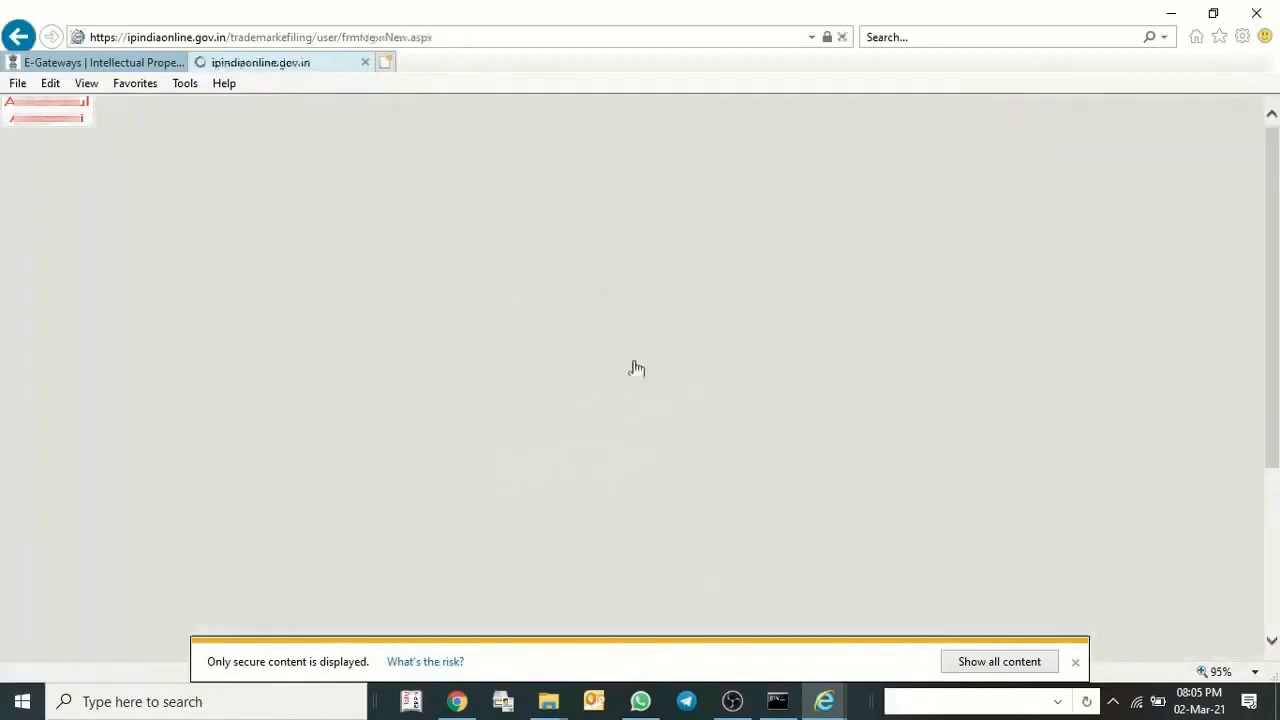
left_click(577, 393)
type("a")
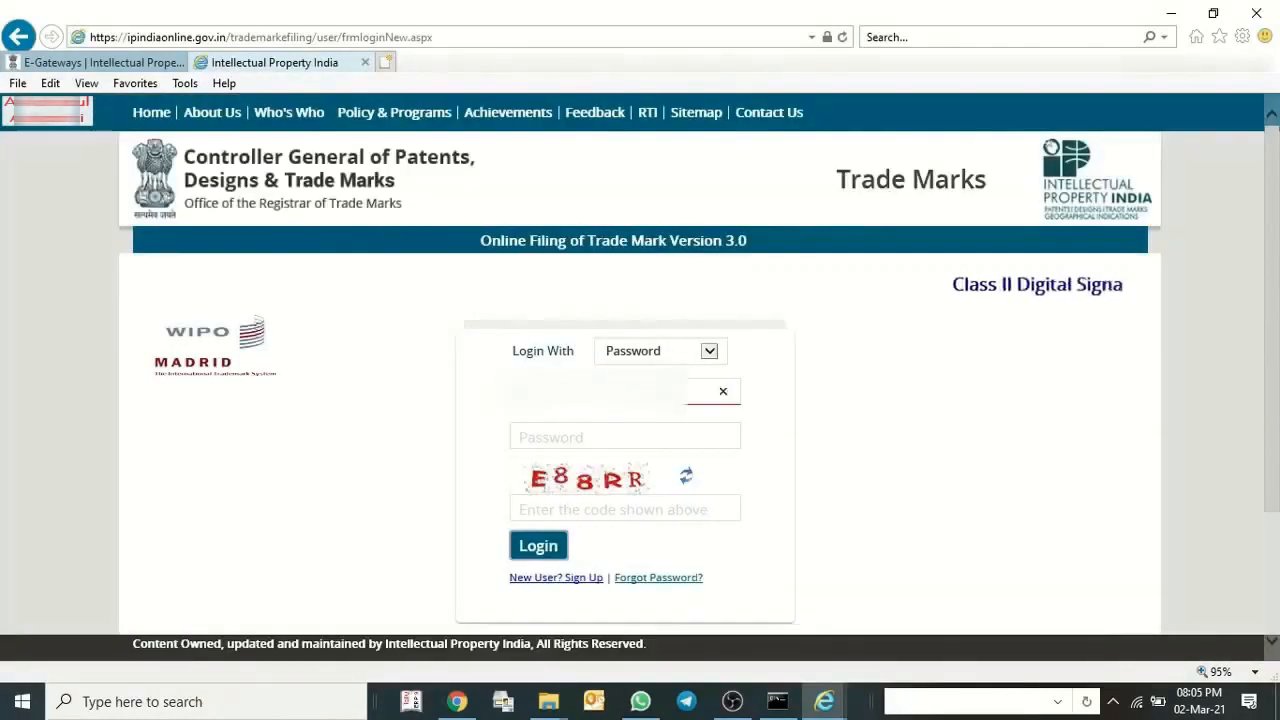
key("Tab")
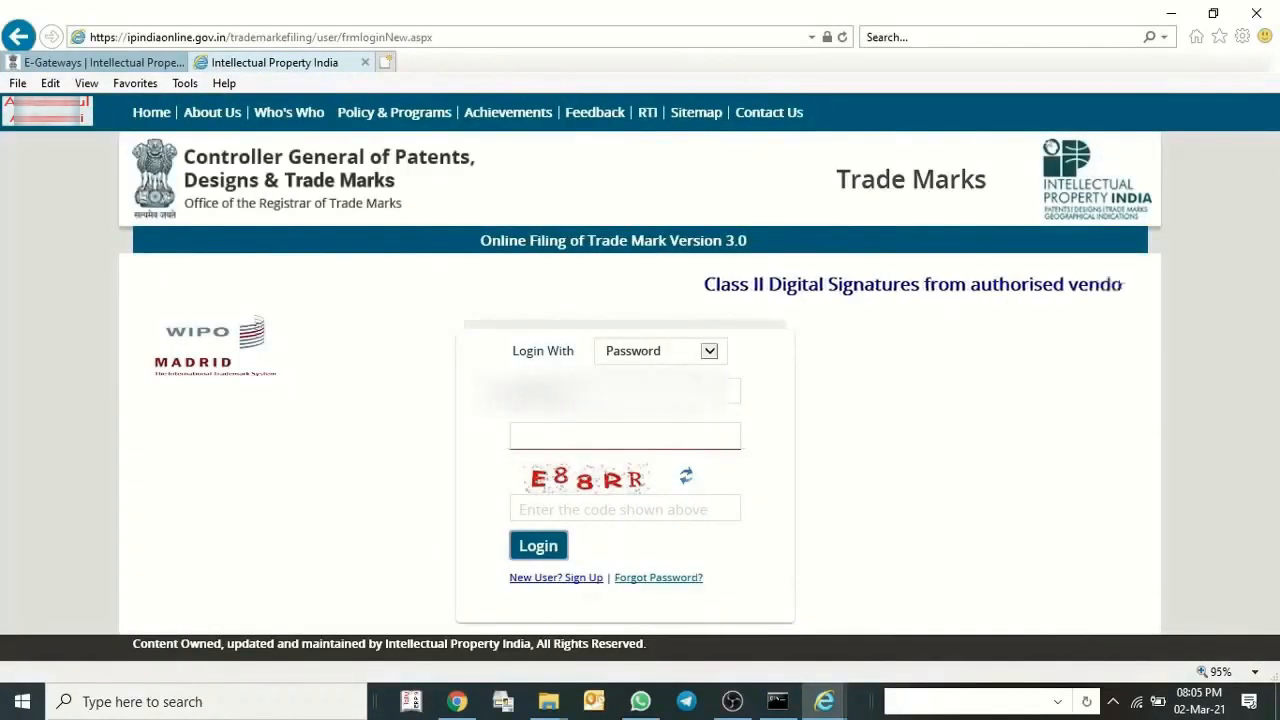
Switch the login method to Digital Signature and back to Password, and log in to the account.
left_click(686, 356)
left_click(645, 366)
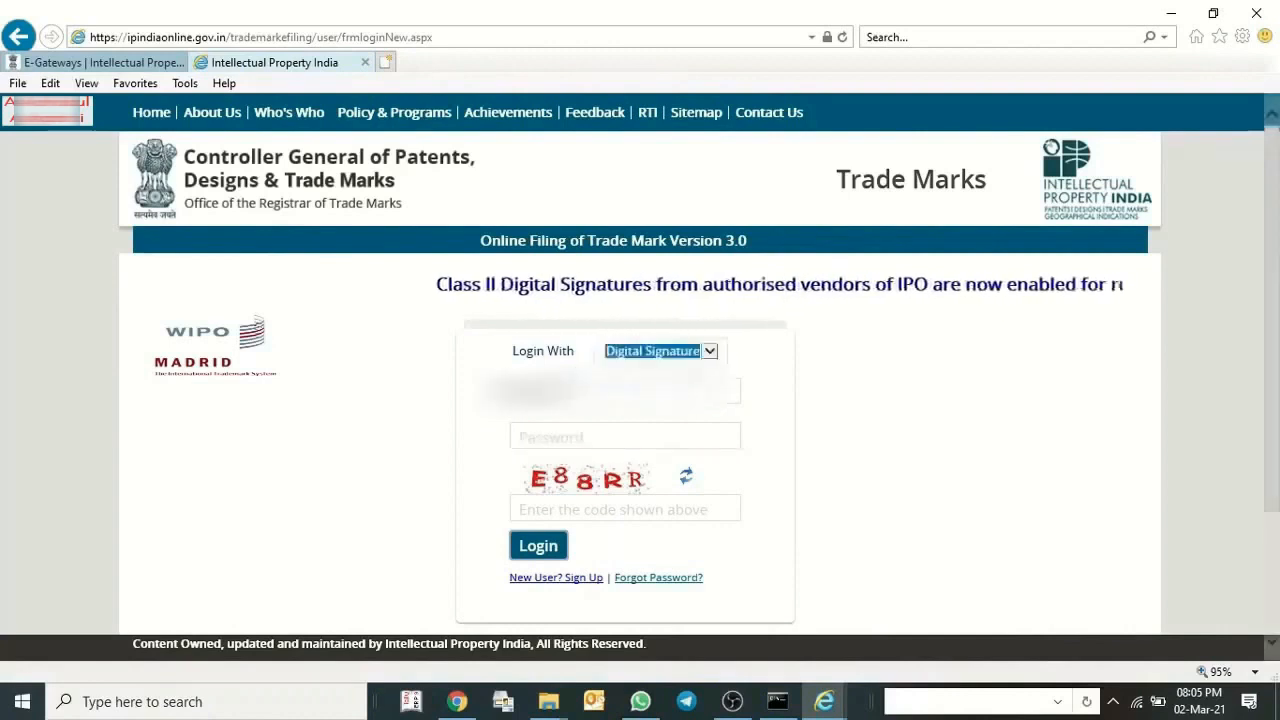
left_click(666, 351)
left_click(666, 335)
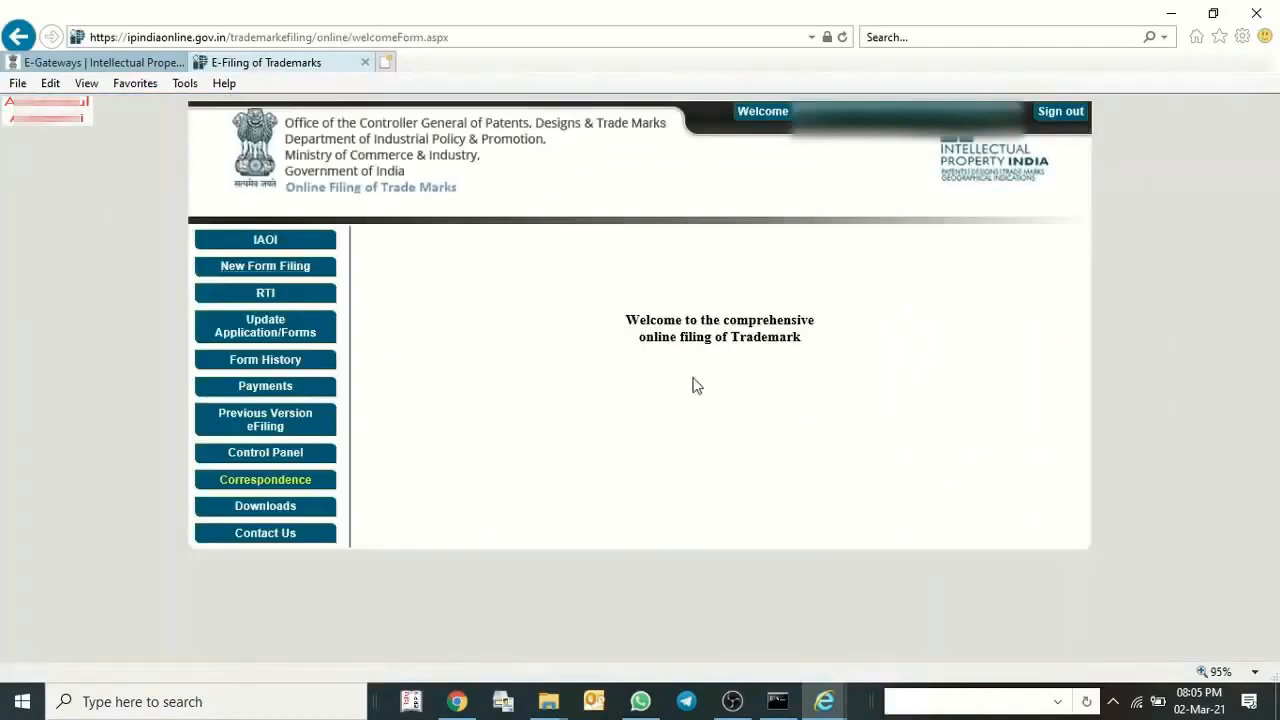
Start a new TM-A filing for an Individual/Sole Proprietor applicant with the application type A Trade Marks Application.
left_click(279, 270)
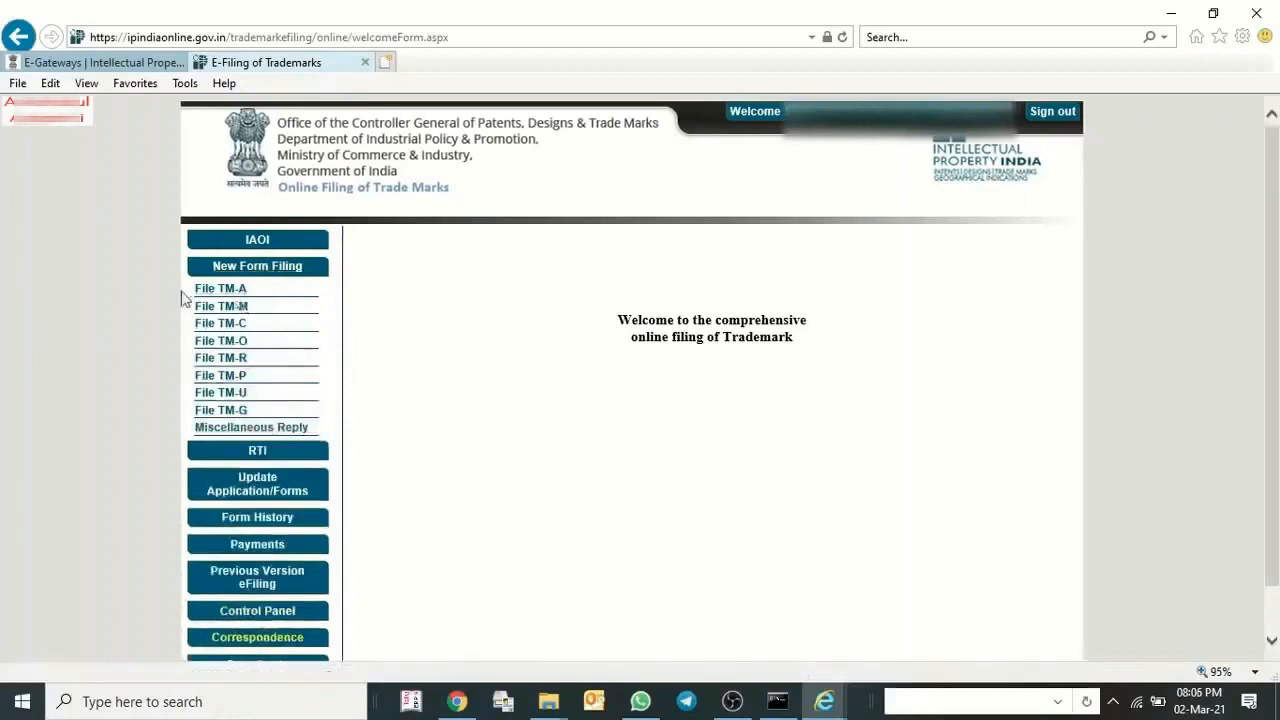
left_click(234, 292)
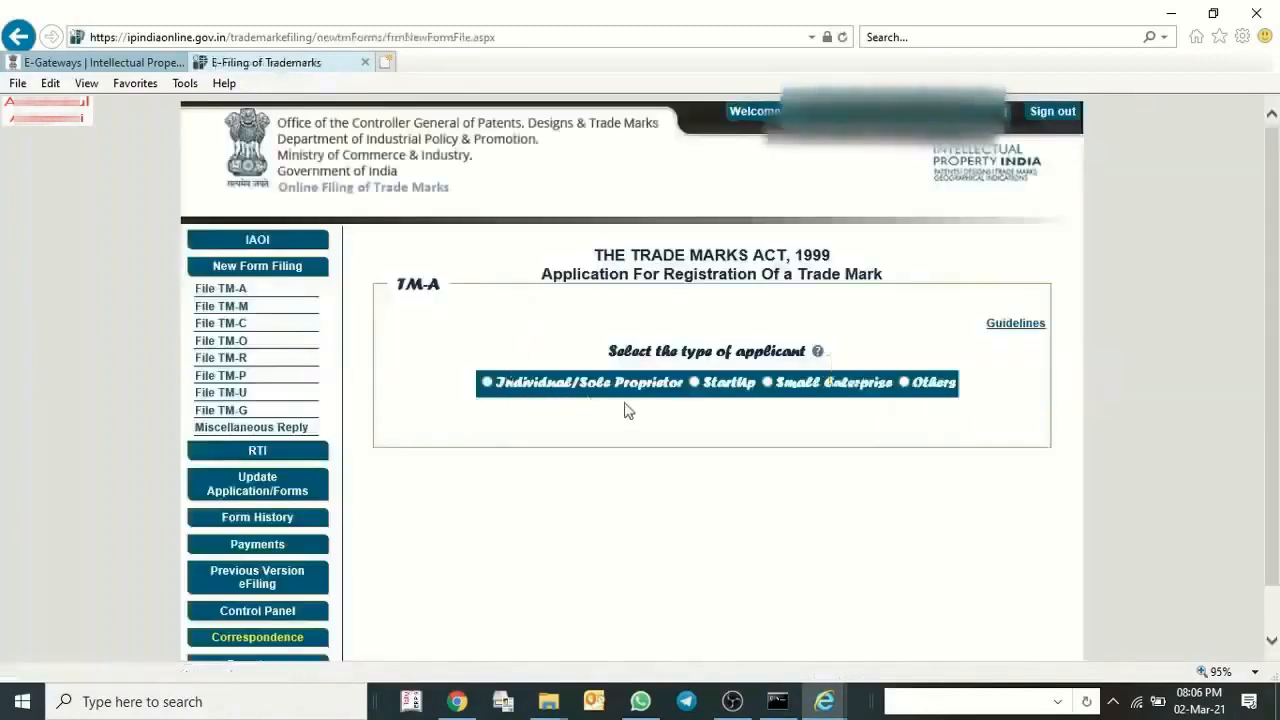
left_click(487, 383)
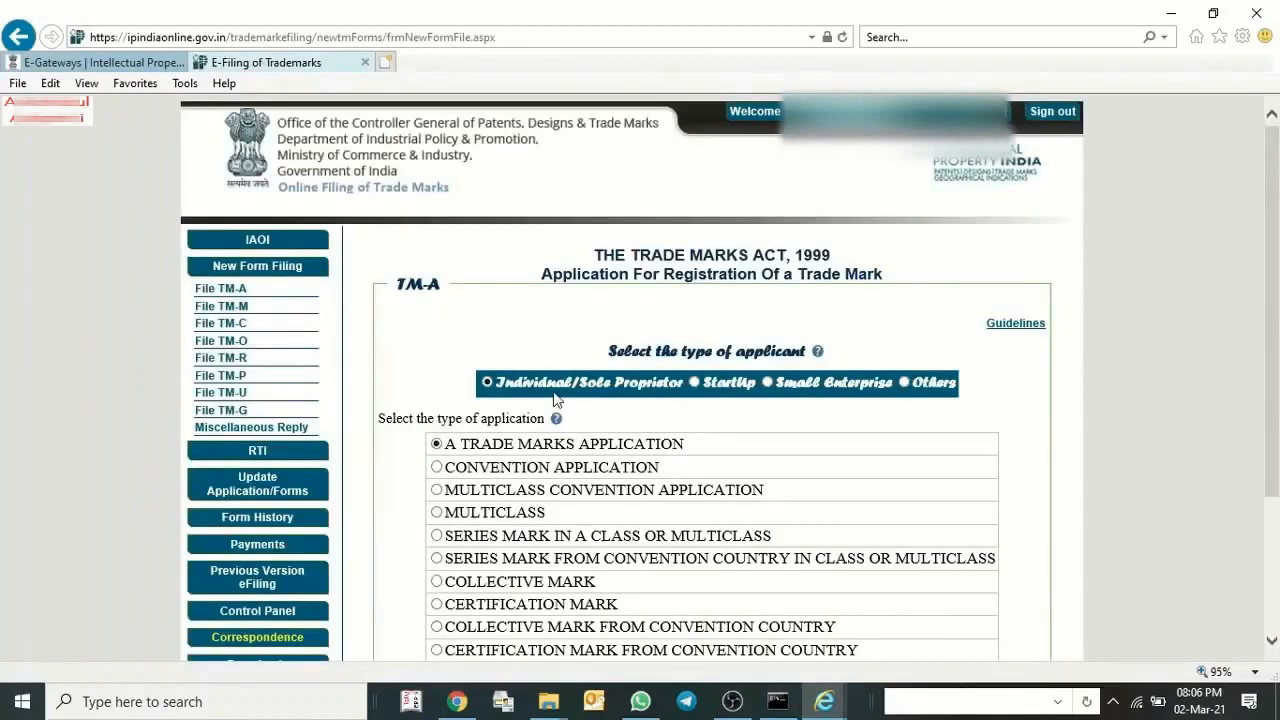
scroll(557, 399, "down", 2)
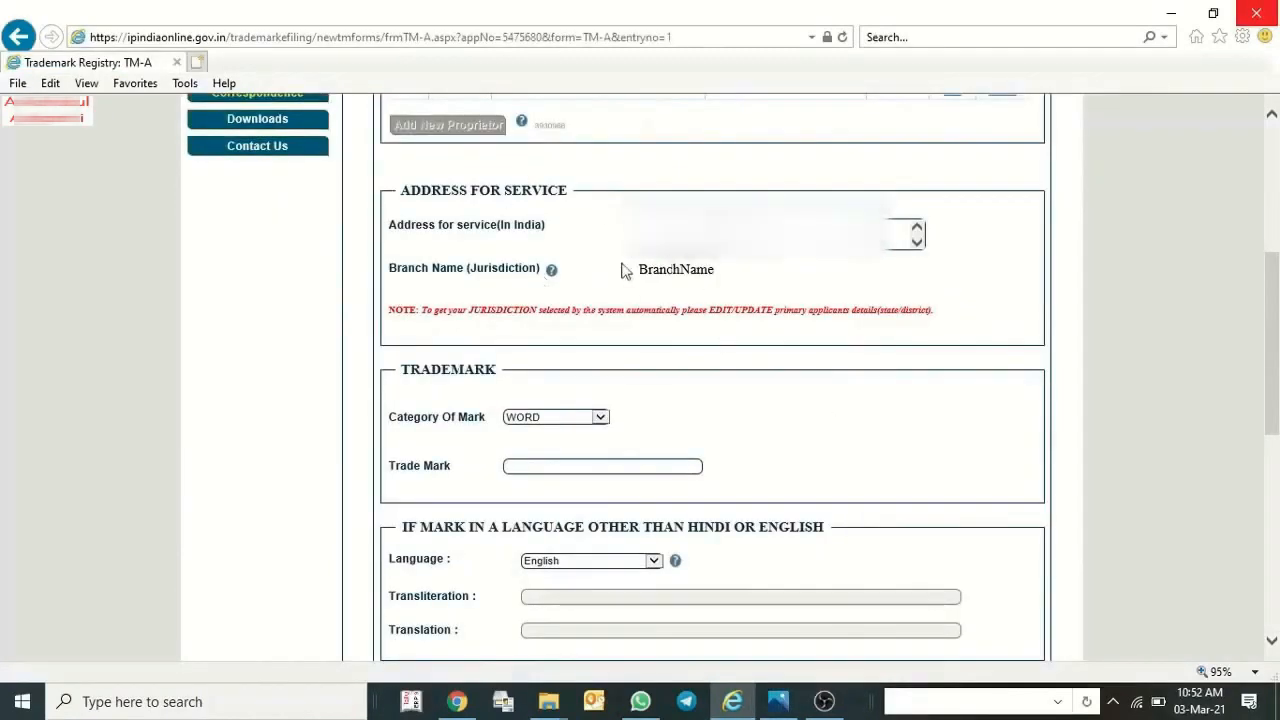
Open the proprietor's entry in the applicant's details for editing and select the applicant's state and district.
scroll(565, 258, "up", 2)
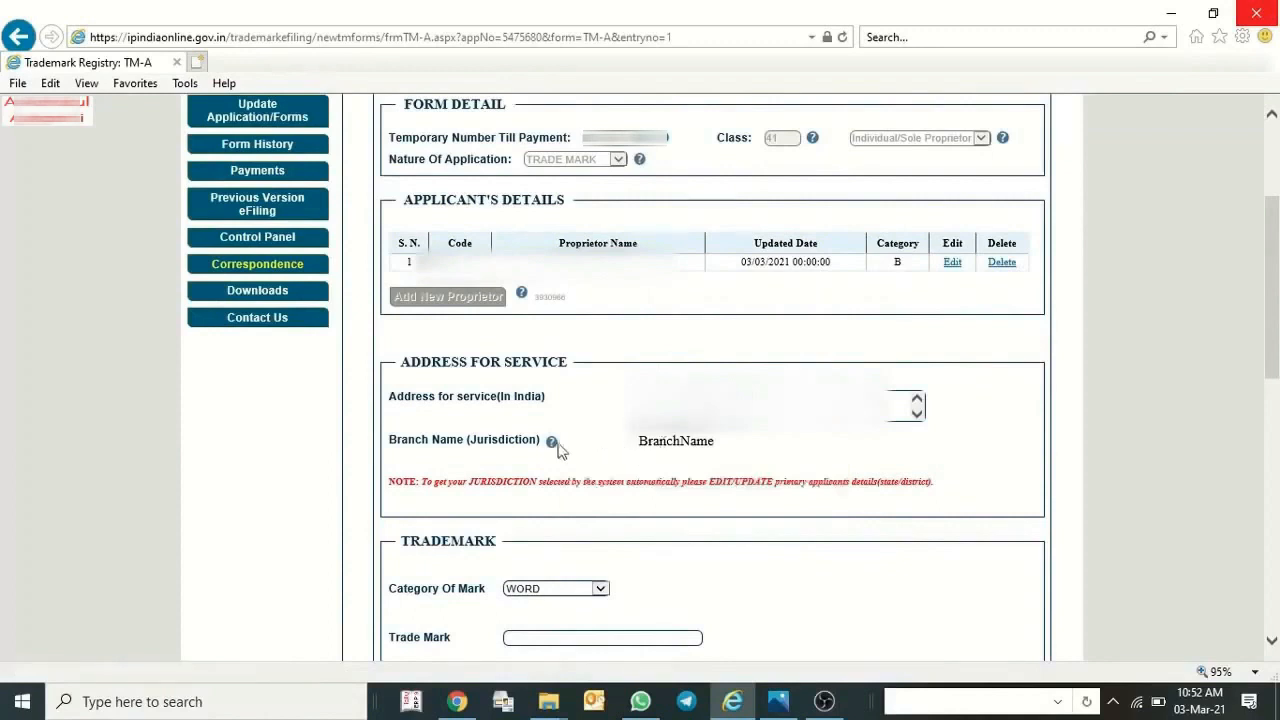
left_click(952, 262)
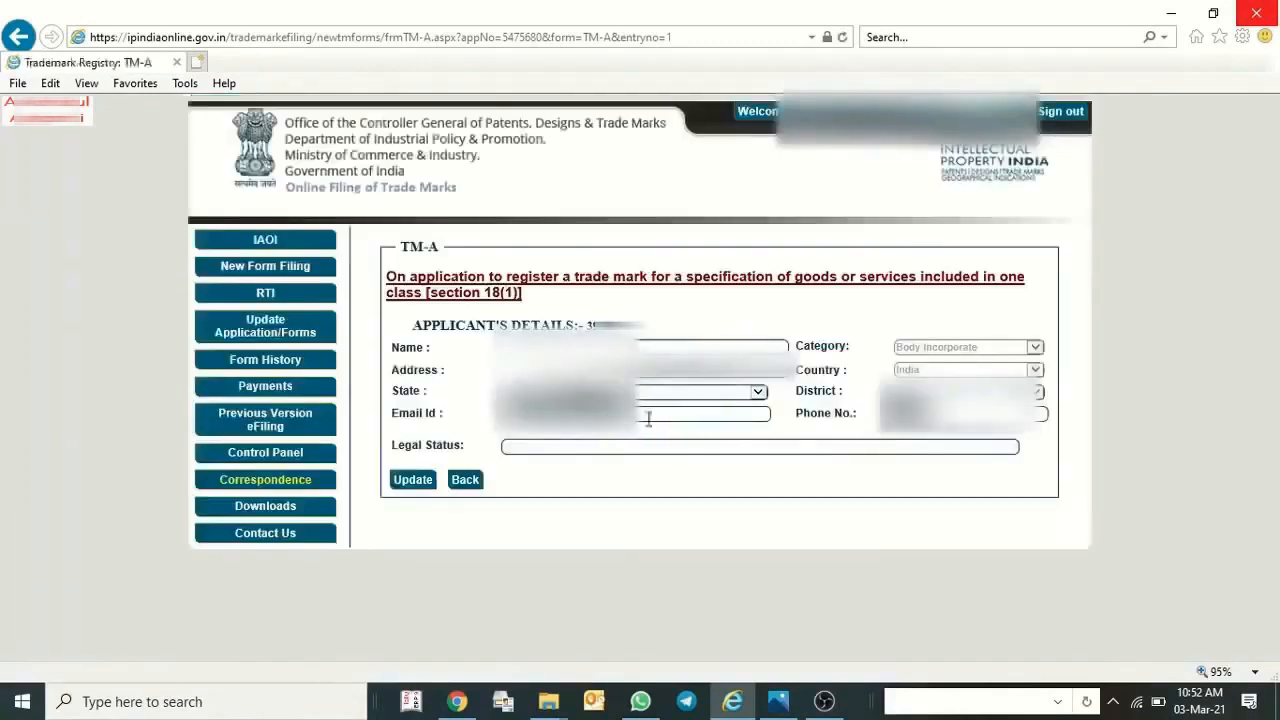
left_click(700, 390)
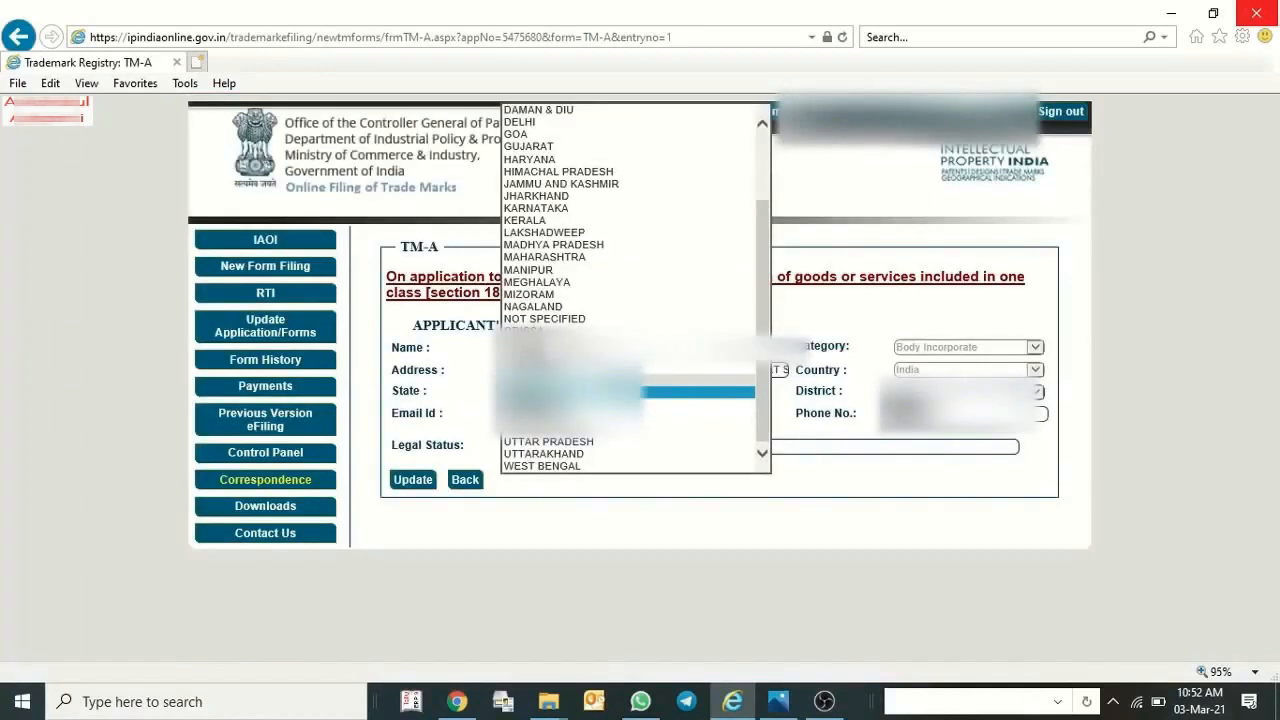
left_click(588, 443)
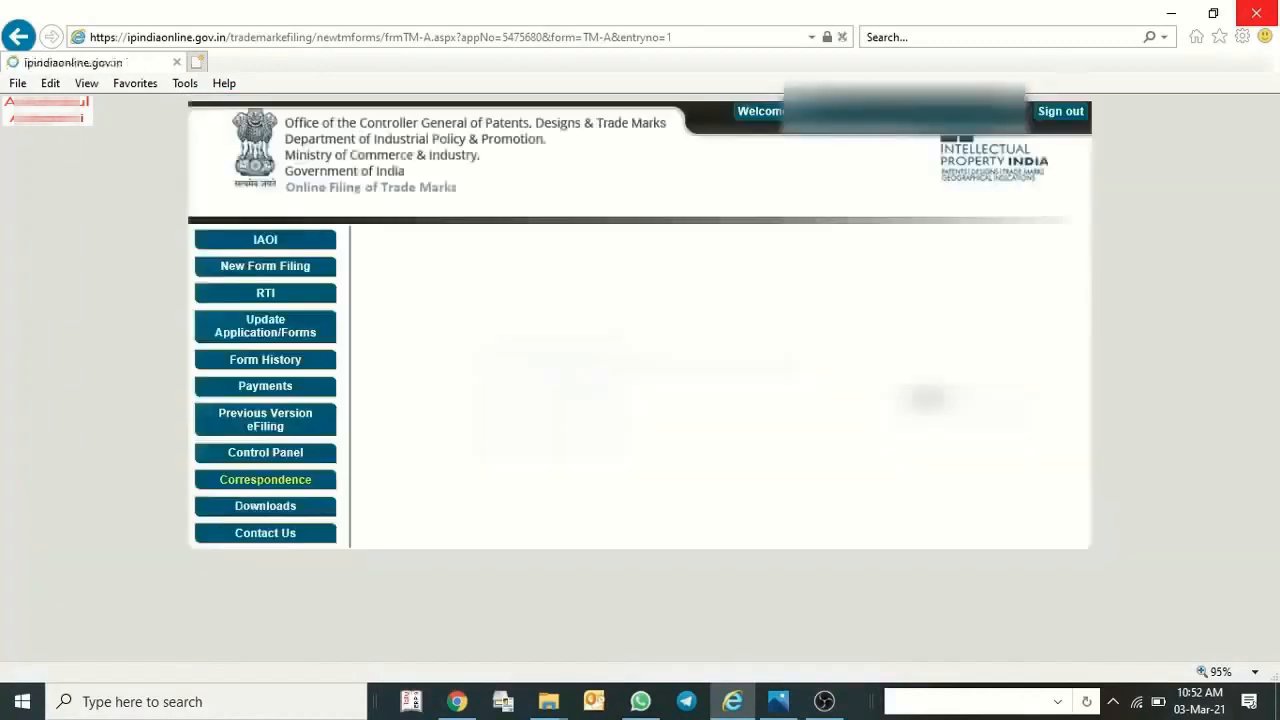
left_click(960, 390)
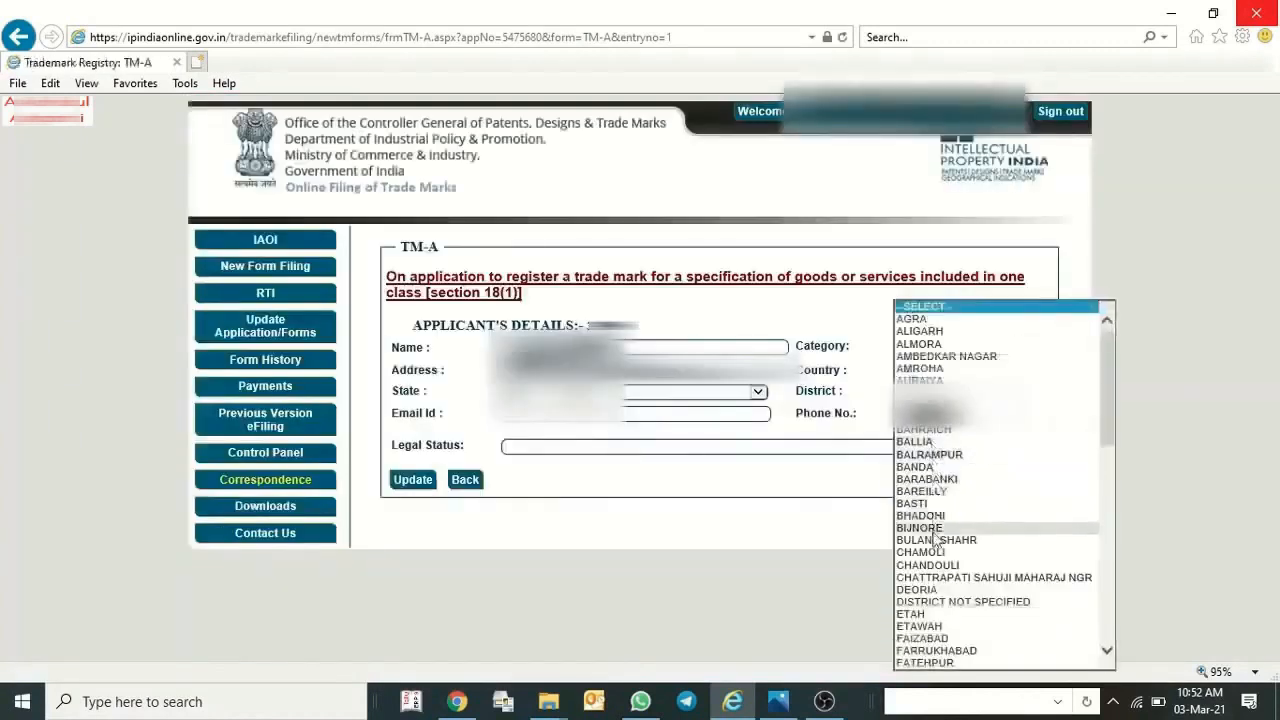
left_click(930, 626)
Set the applicant's legal status to INDIVIDUAL and update the applicant's details.
left_click(538, 445)
type("indi")
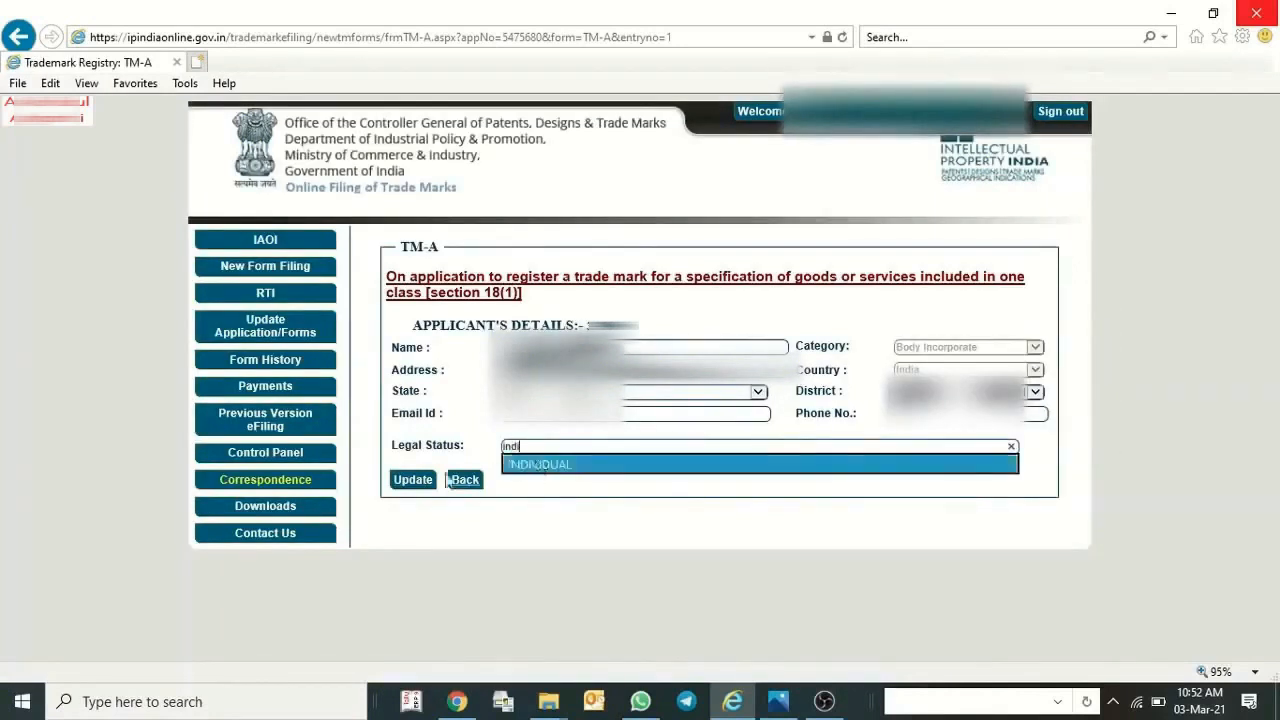
left_click(538, 464)
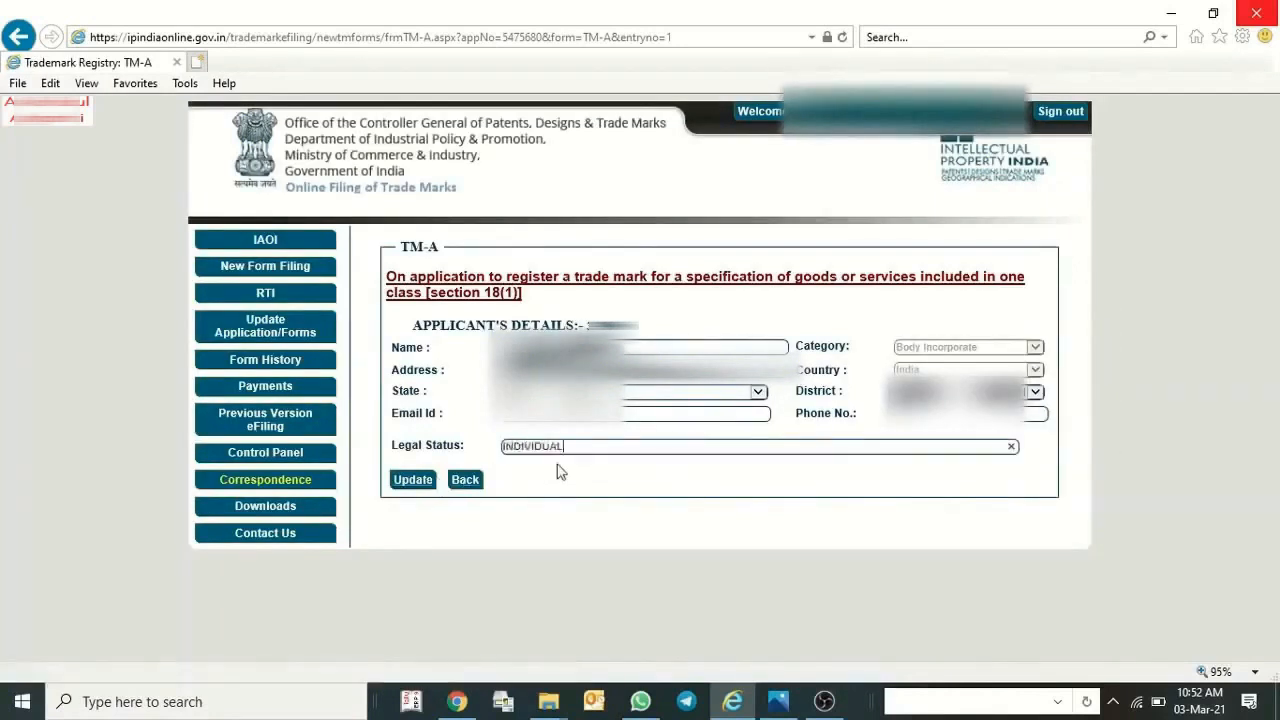
left_click(416, 481)
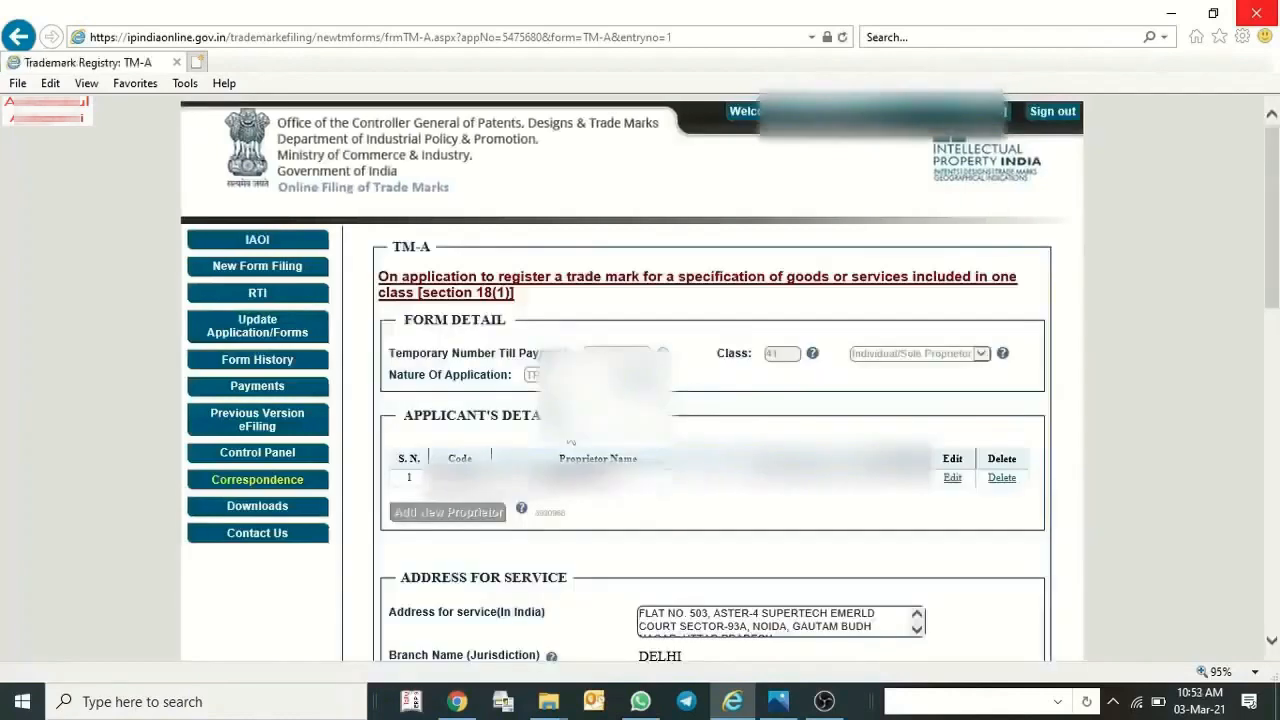
Change the category of mark in the Trademark section to DEVICE.
scroll(594, 572, "down", 1)
scroll(589, 571, "down", 2)
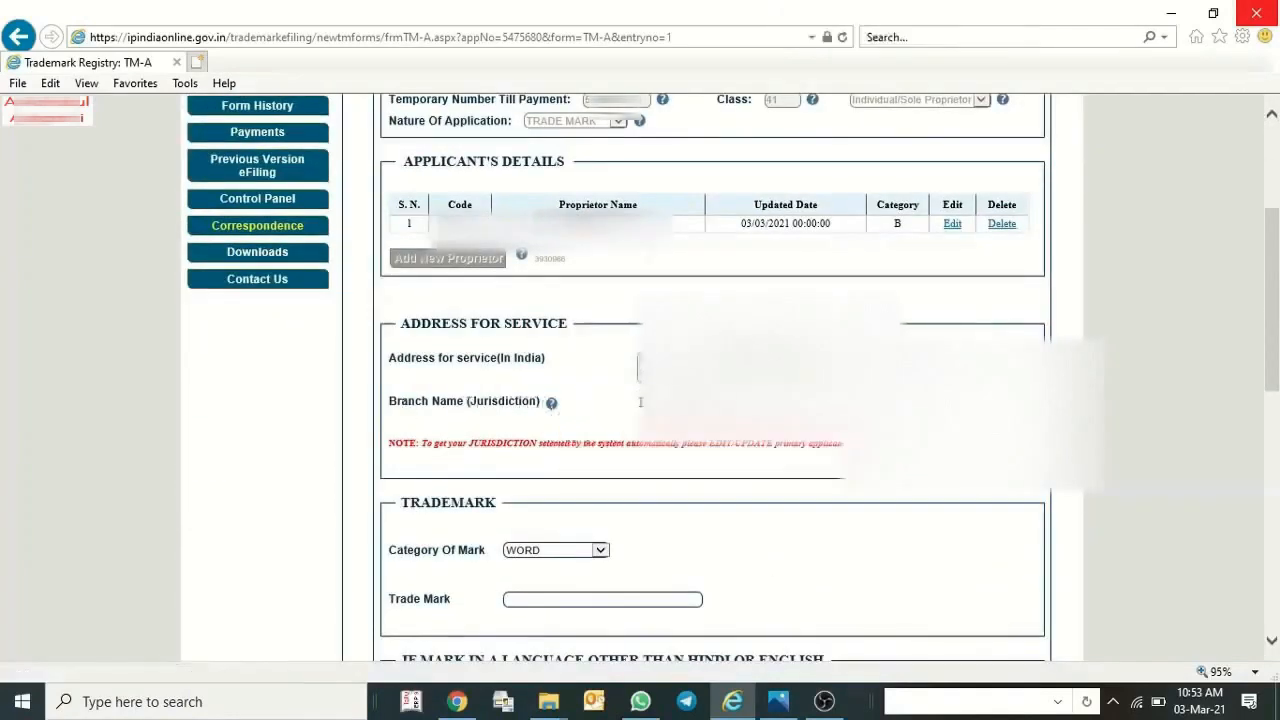
scroll(549, 521, "down", 2)
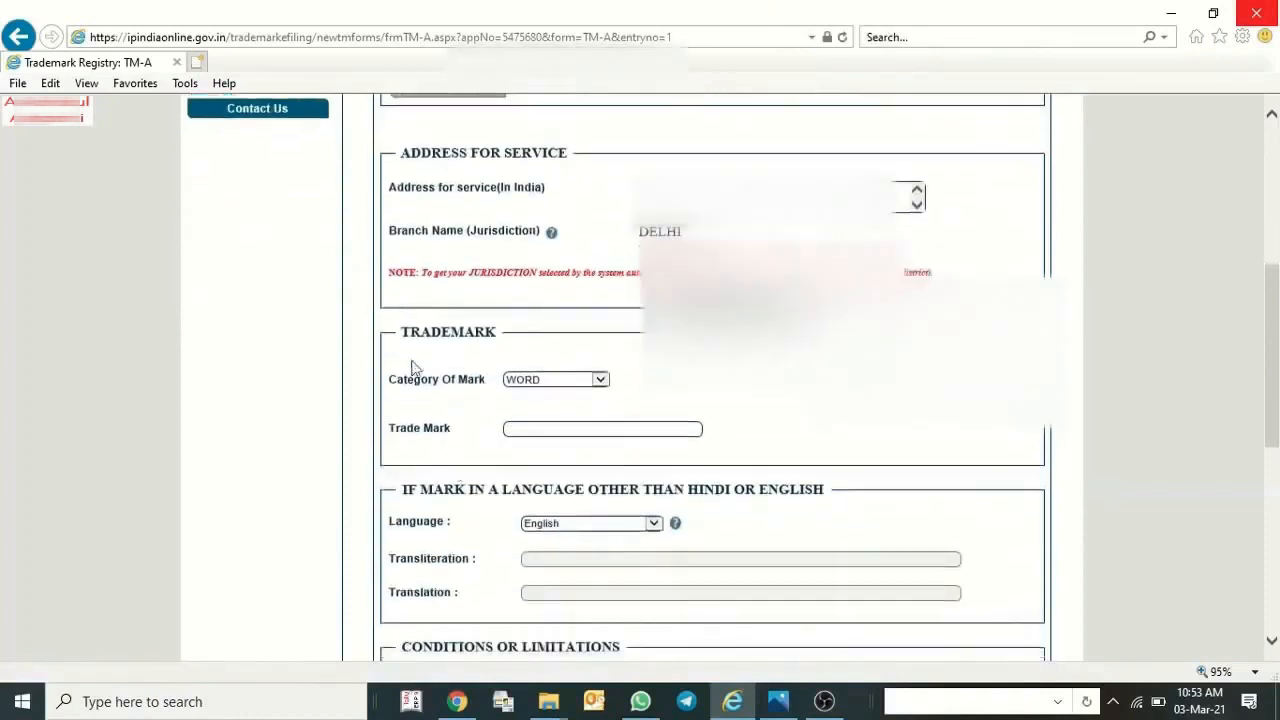
left_click(537, 390)
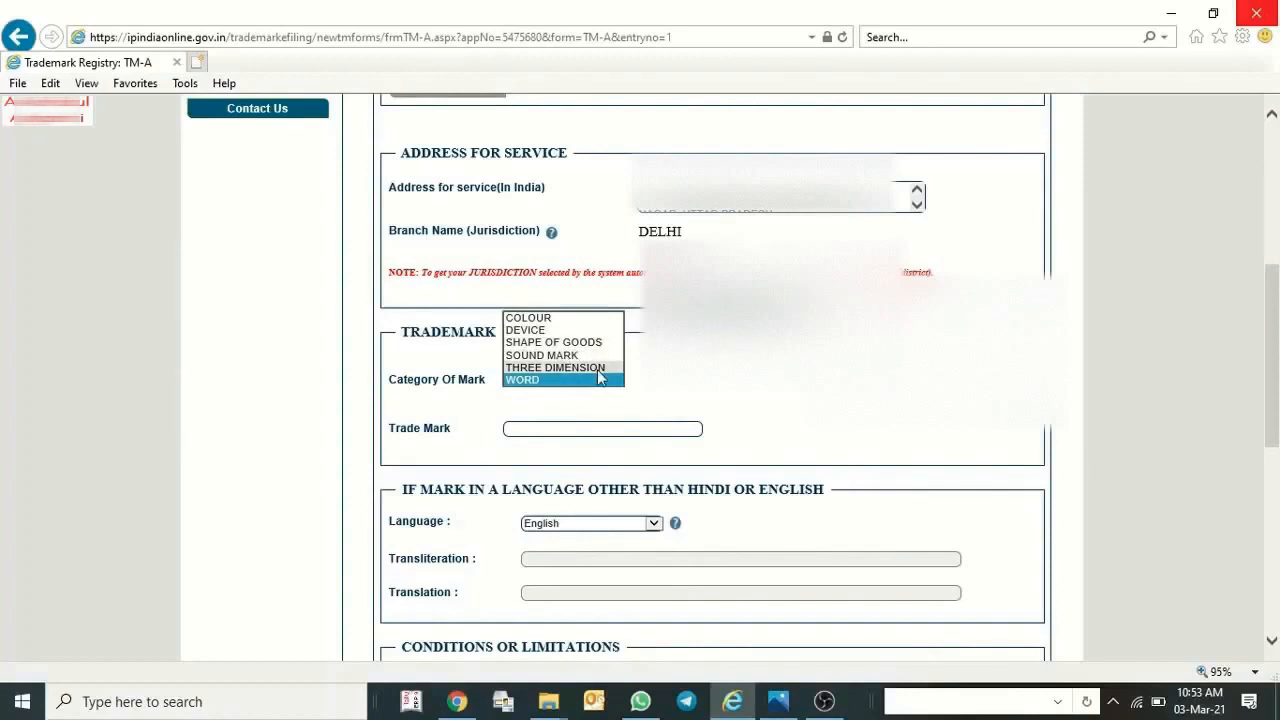
left_click(565, 330)
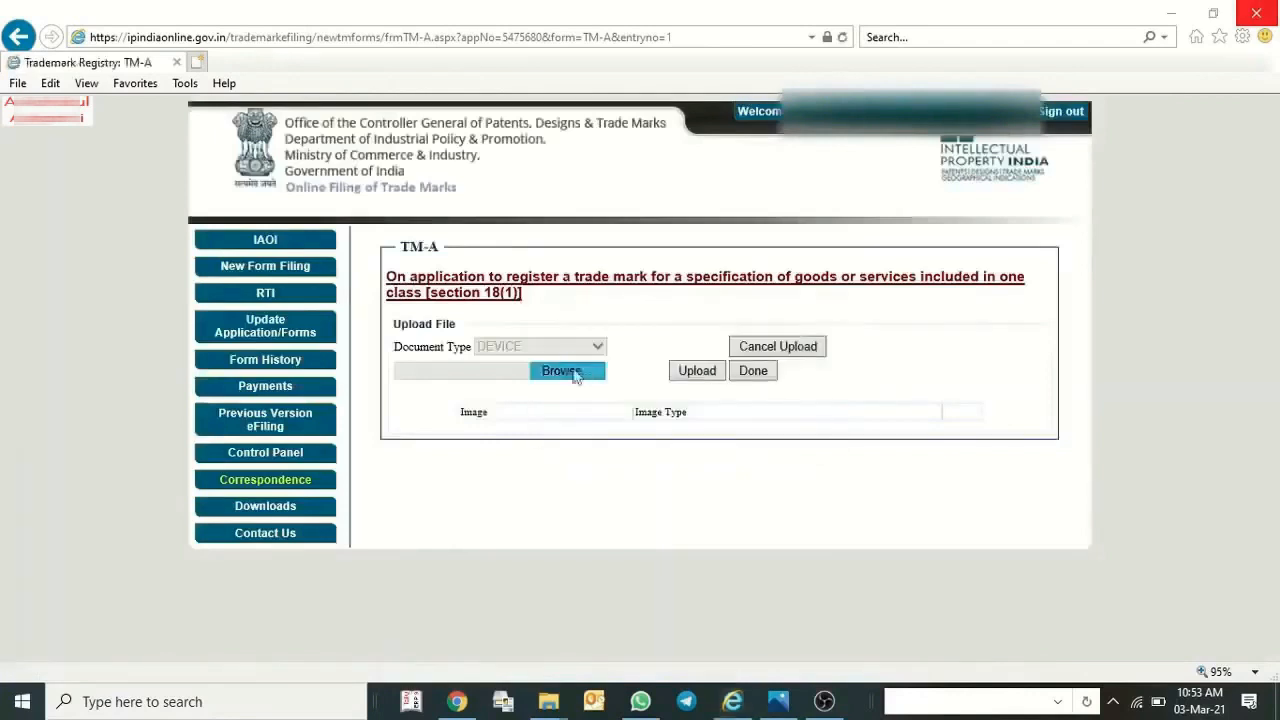
Try to upload the logo image file from the D:\TRADEMARK\TRD folder as the device image.
left_click(572, 372)
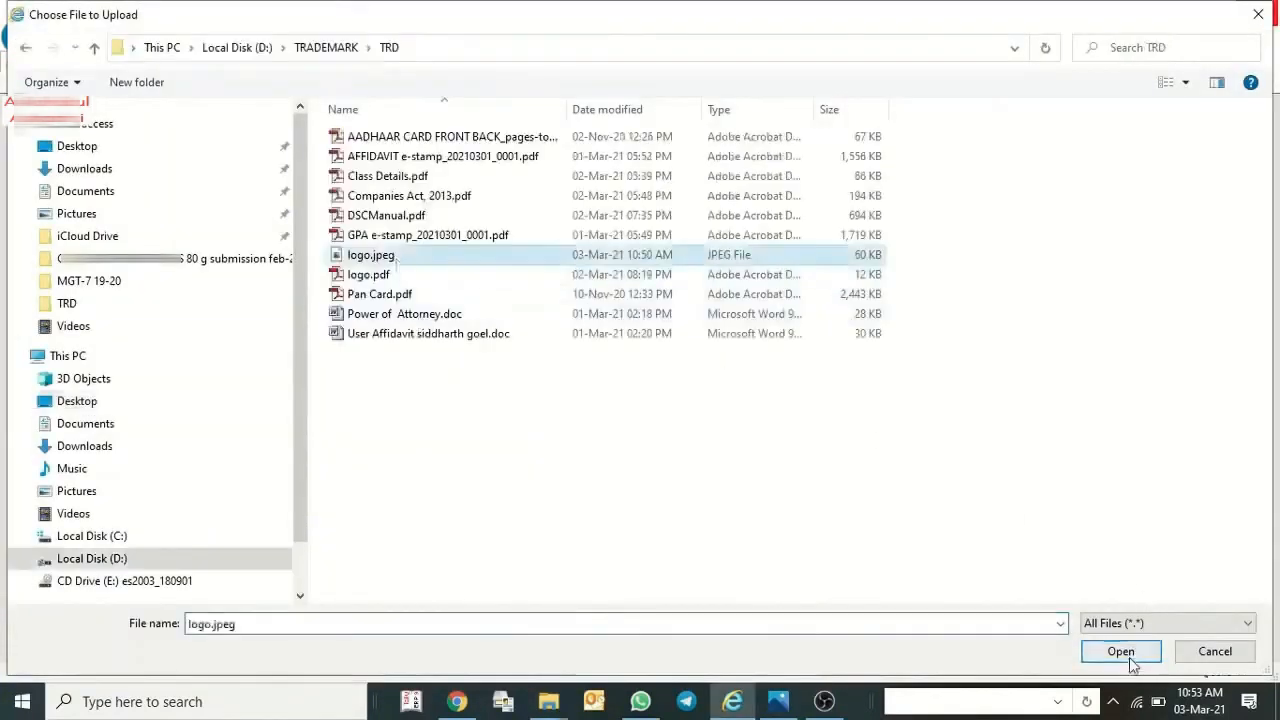
left_click(1125, 655)
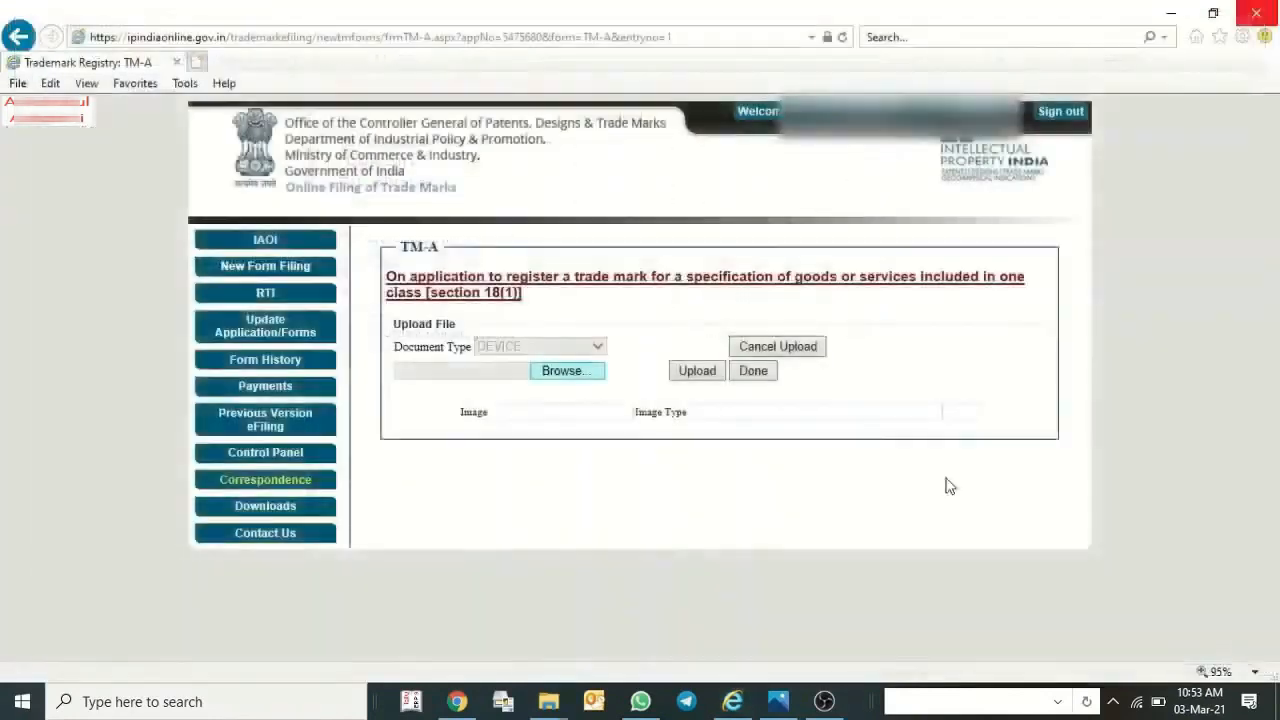
left_click(699, 372)
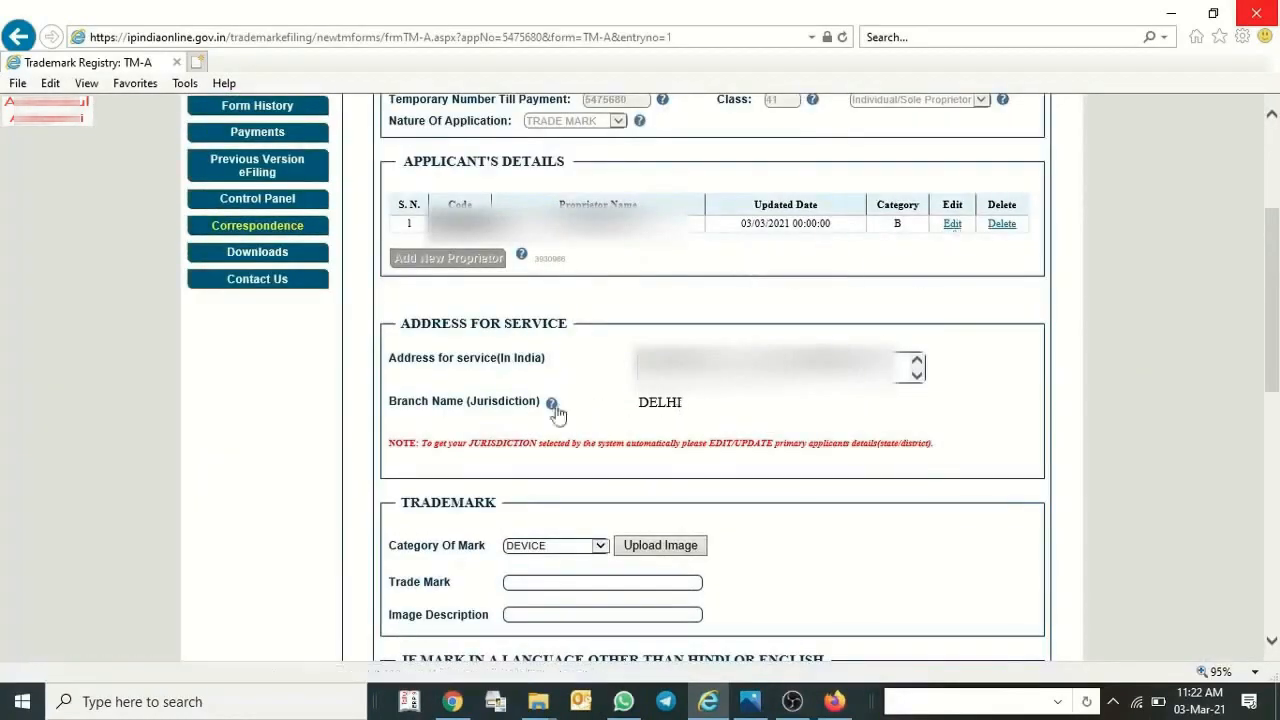
left_click_drag(634, 401, 690, 404)
scroll(700, 404, "down", 1)
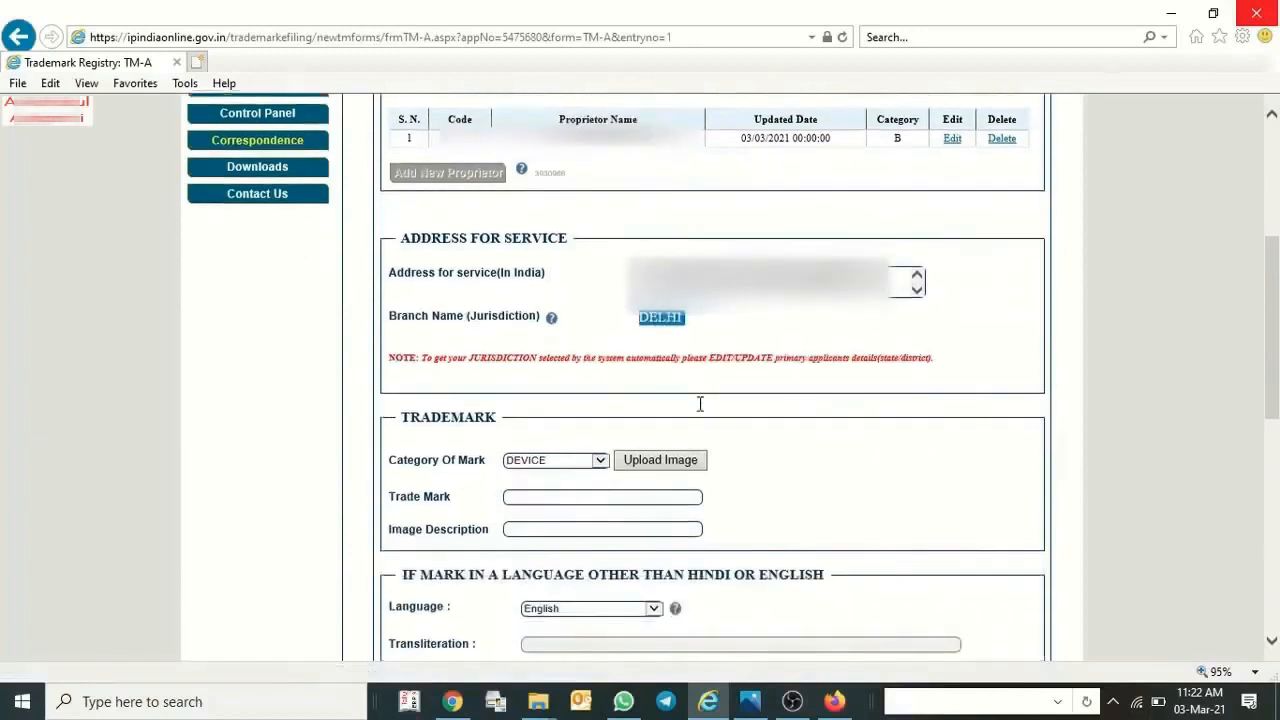
left_click(530, 468)
left_click(740, 475)
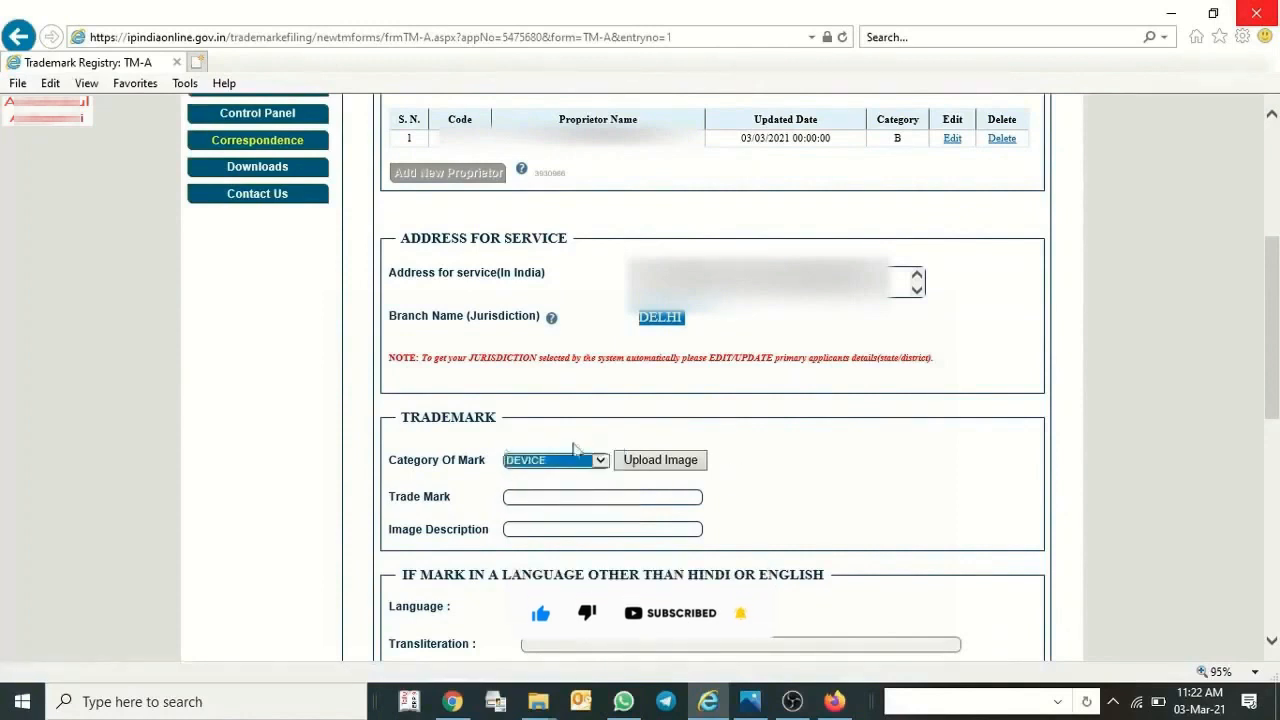
Choose the logo image file for the DEVICE mark, upload it and finish the image upload.
left_click(647, 466)
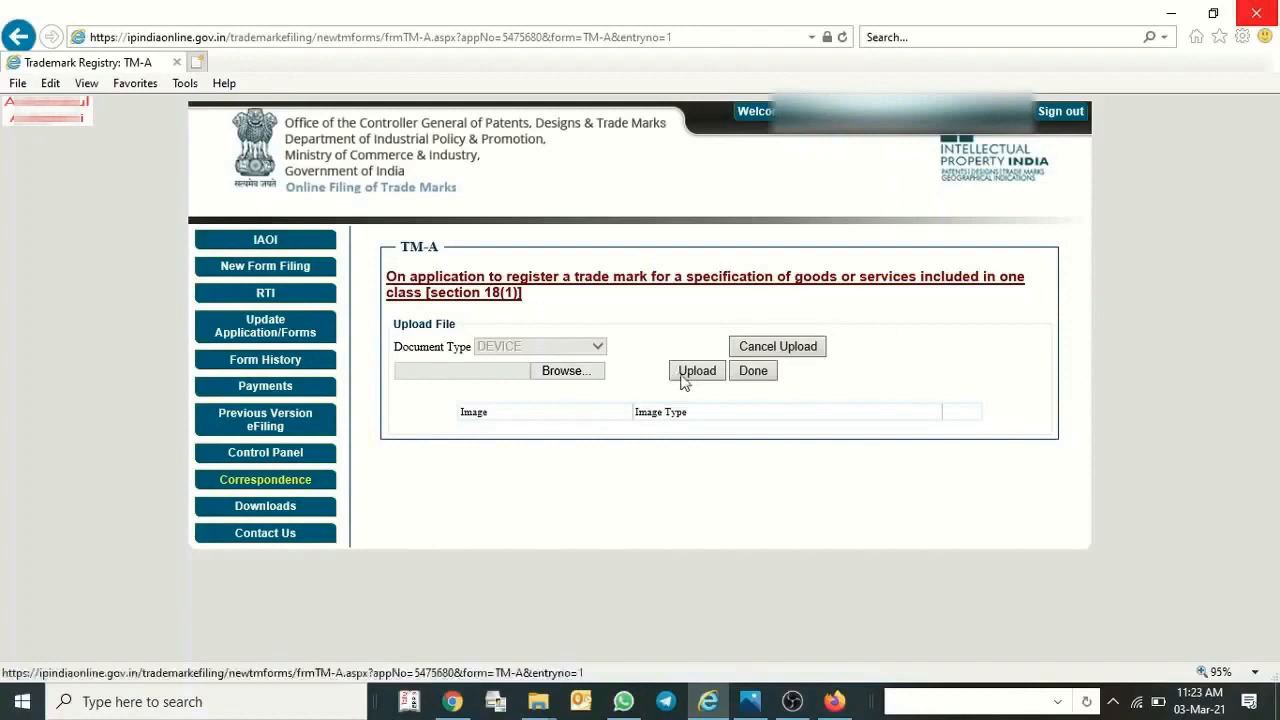
left_click(571, 380)
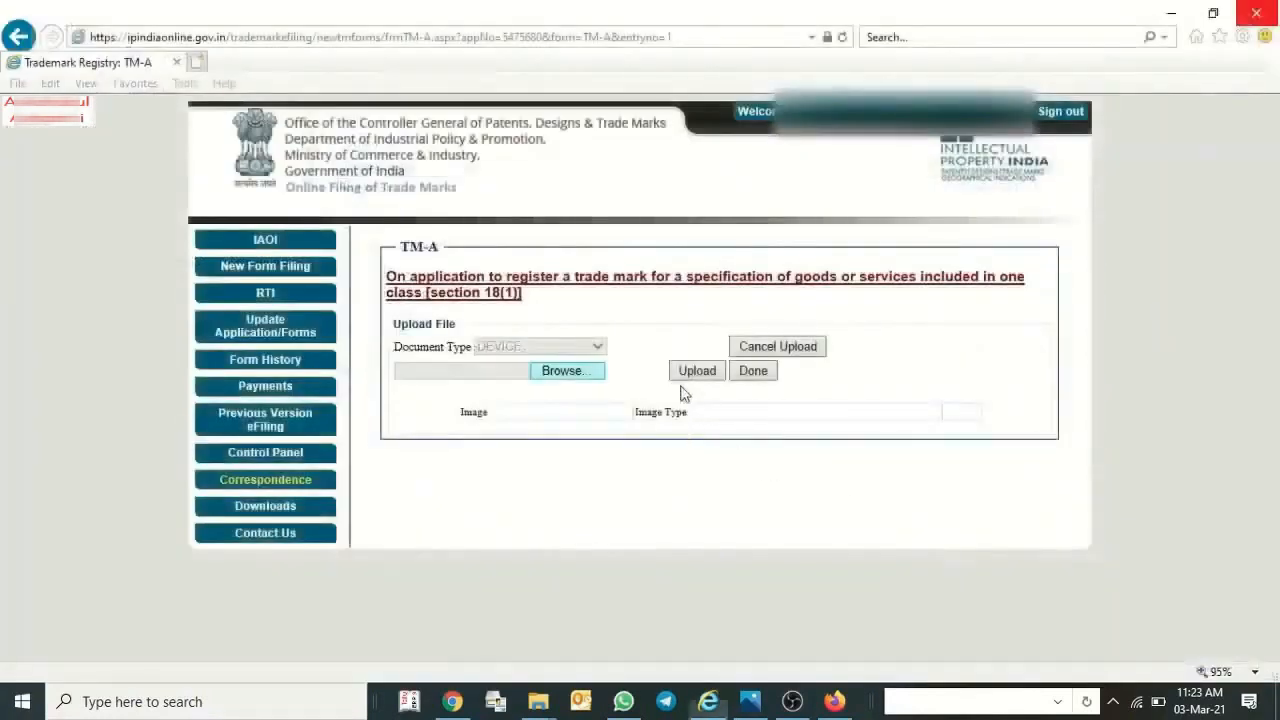
left_click(697, 372)
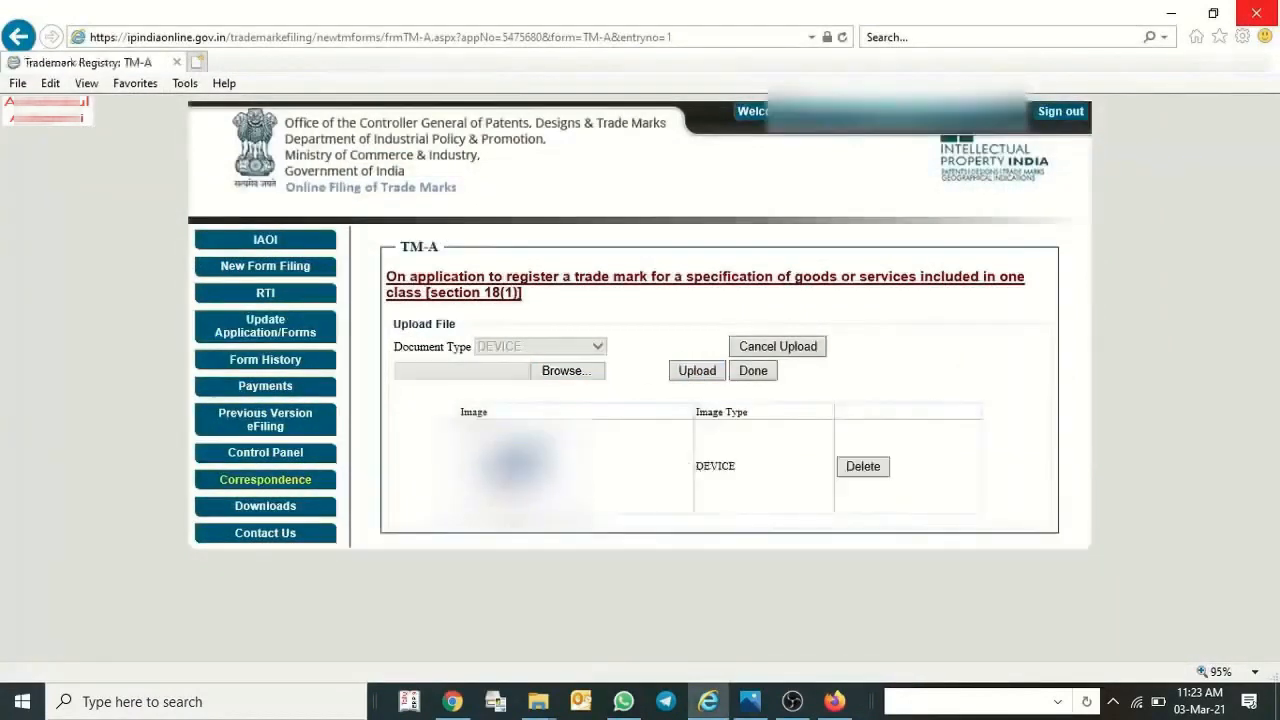
left_click(753, 371)
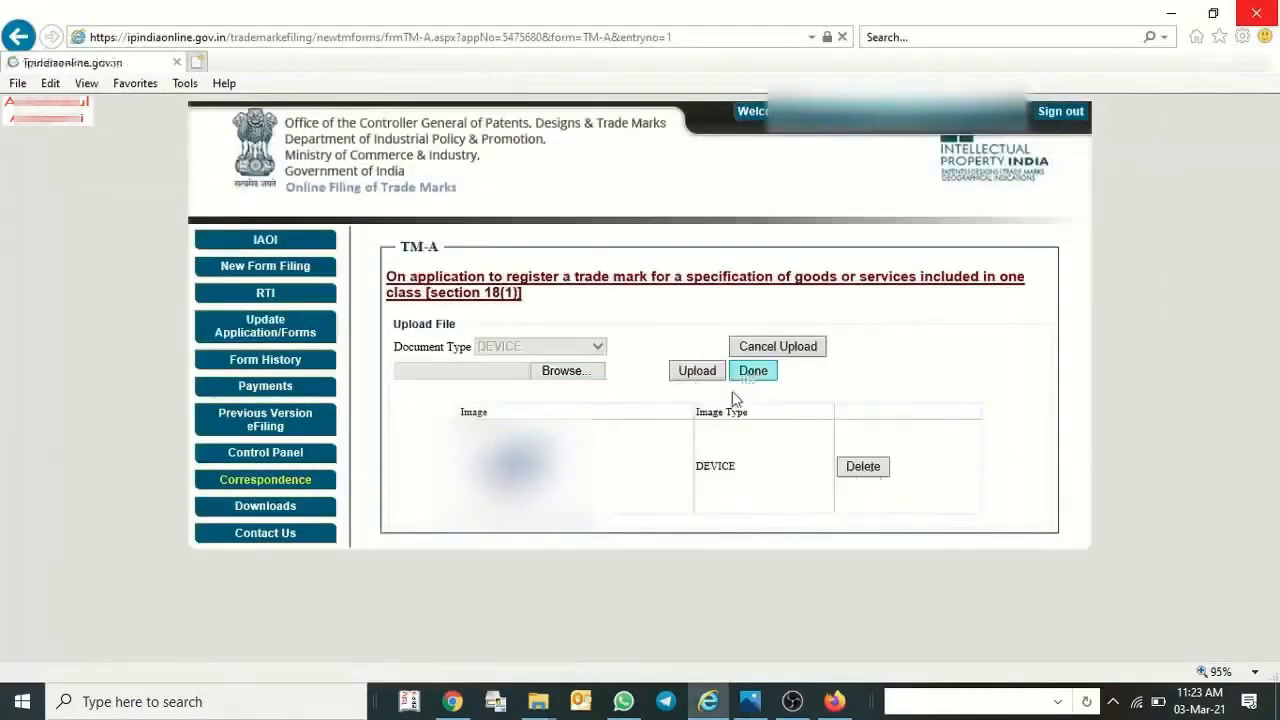
Enter the trade mark name and the image description for the device mark.
scroll(612, 456, "down", 3)
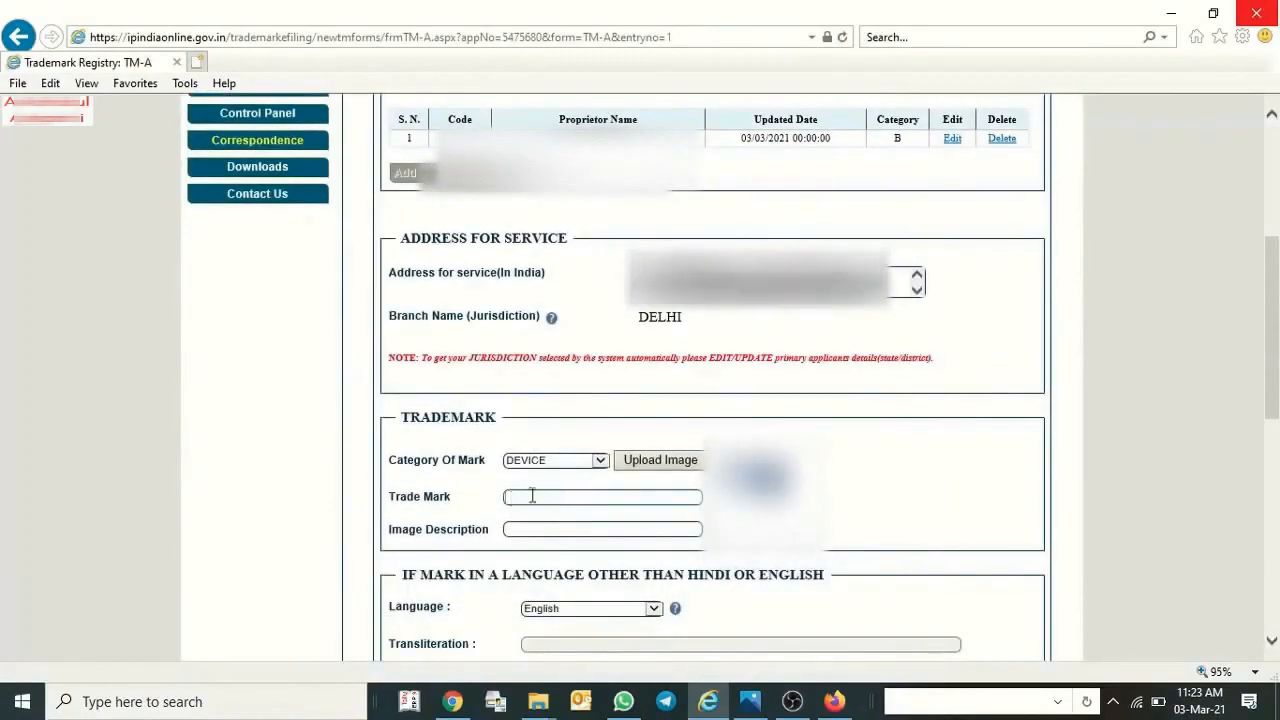
type("a")
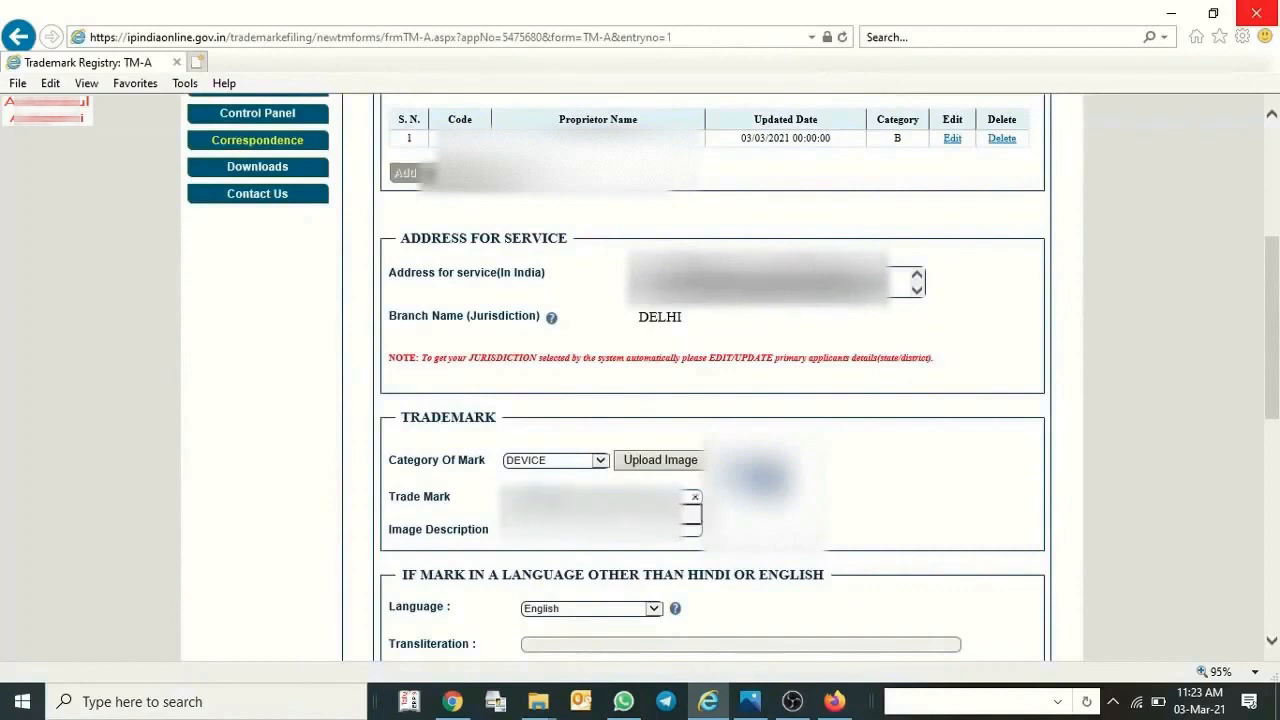
key("Tab")
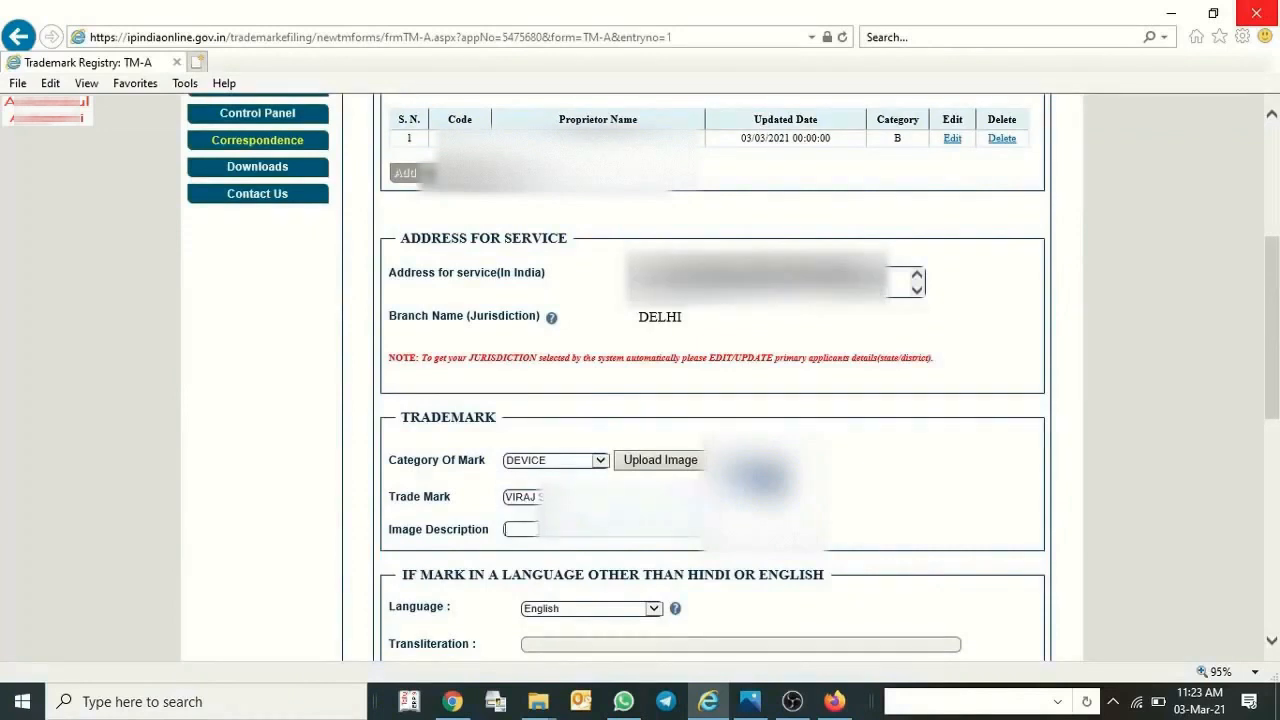
type("V")
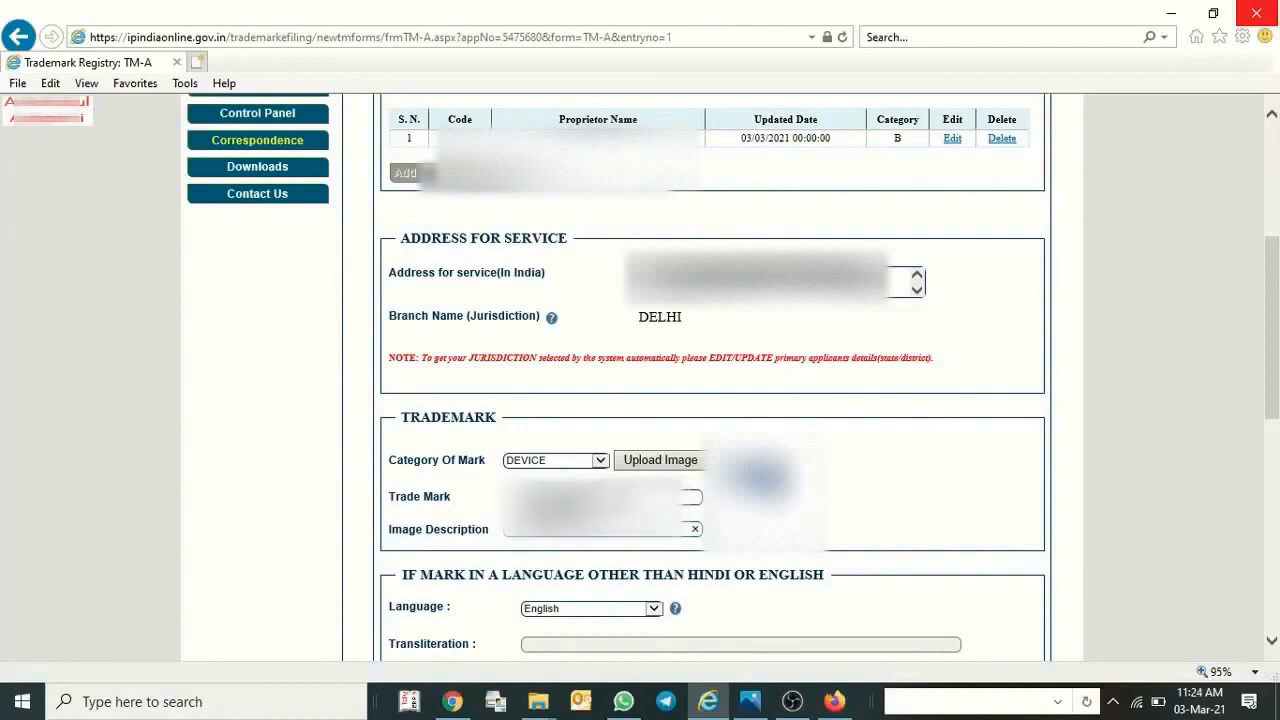
key("ctrl+v")
type("n")
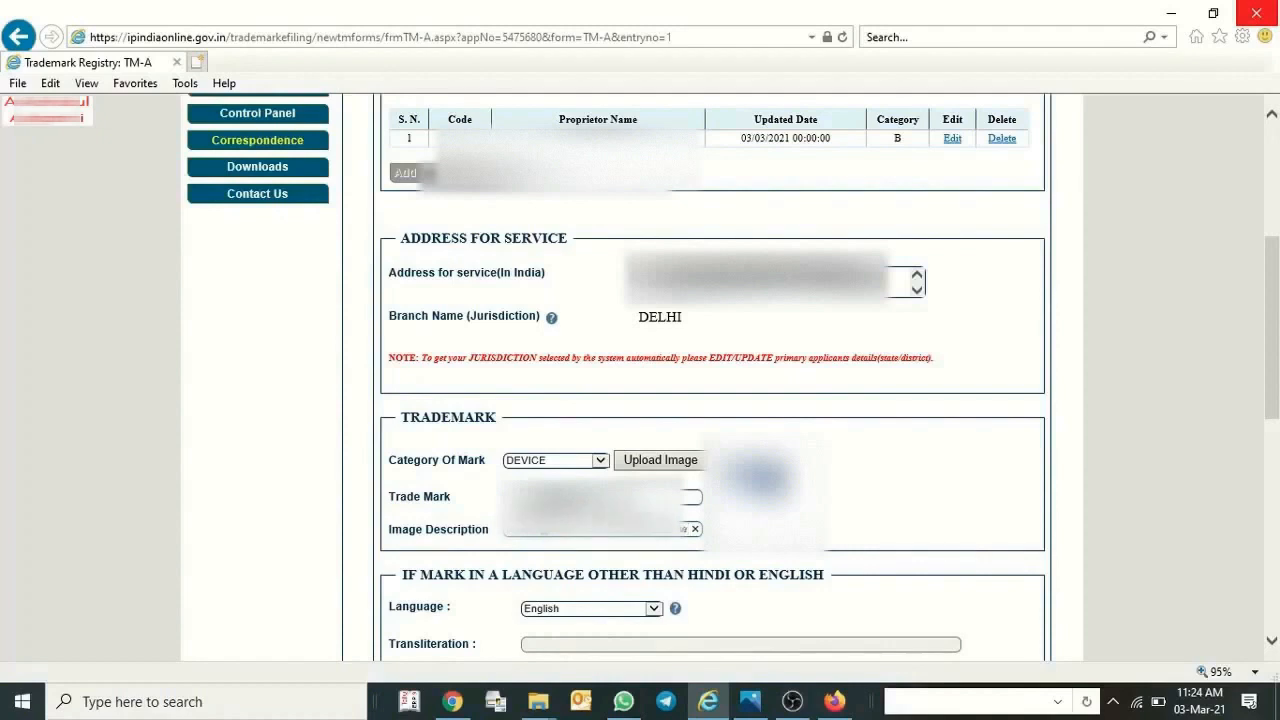
type("e")
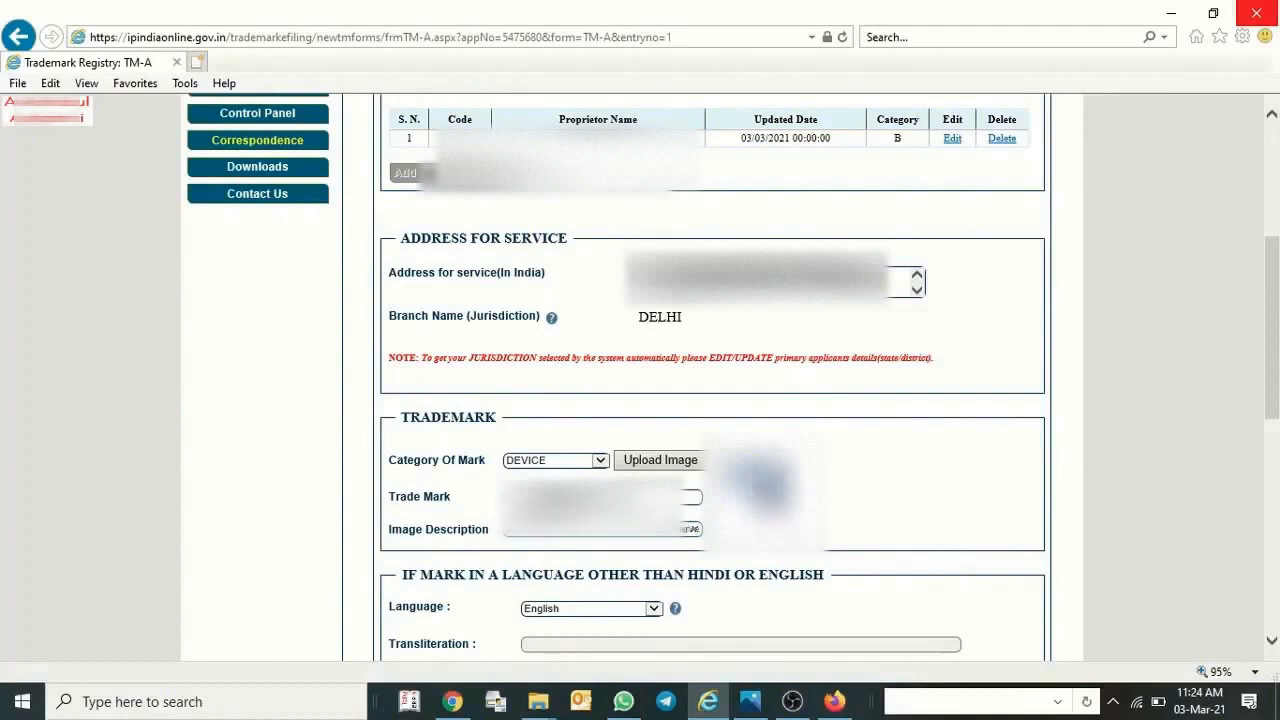
Enter "we want trademark in same colour" as the conditions or limitations of the mark.
scroll(530, 540, "down", 1)
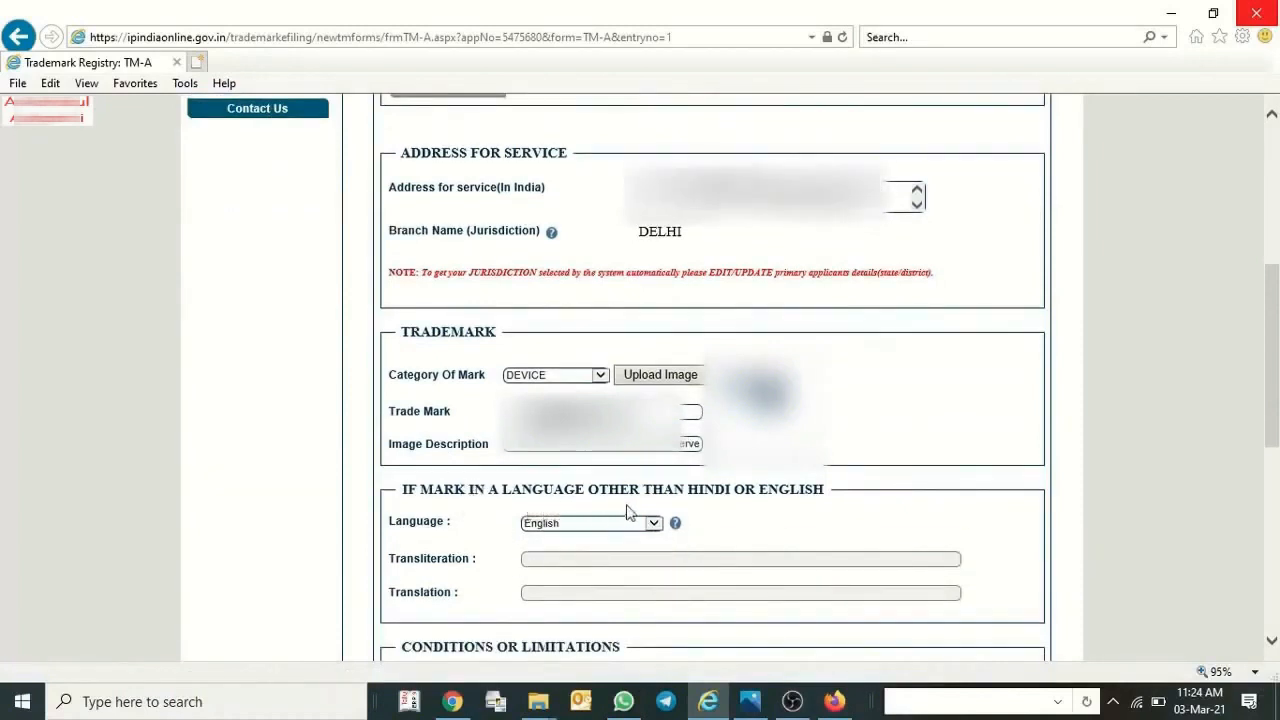
scroll(757, 530, "down", 1)
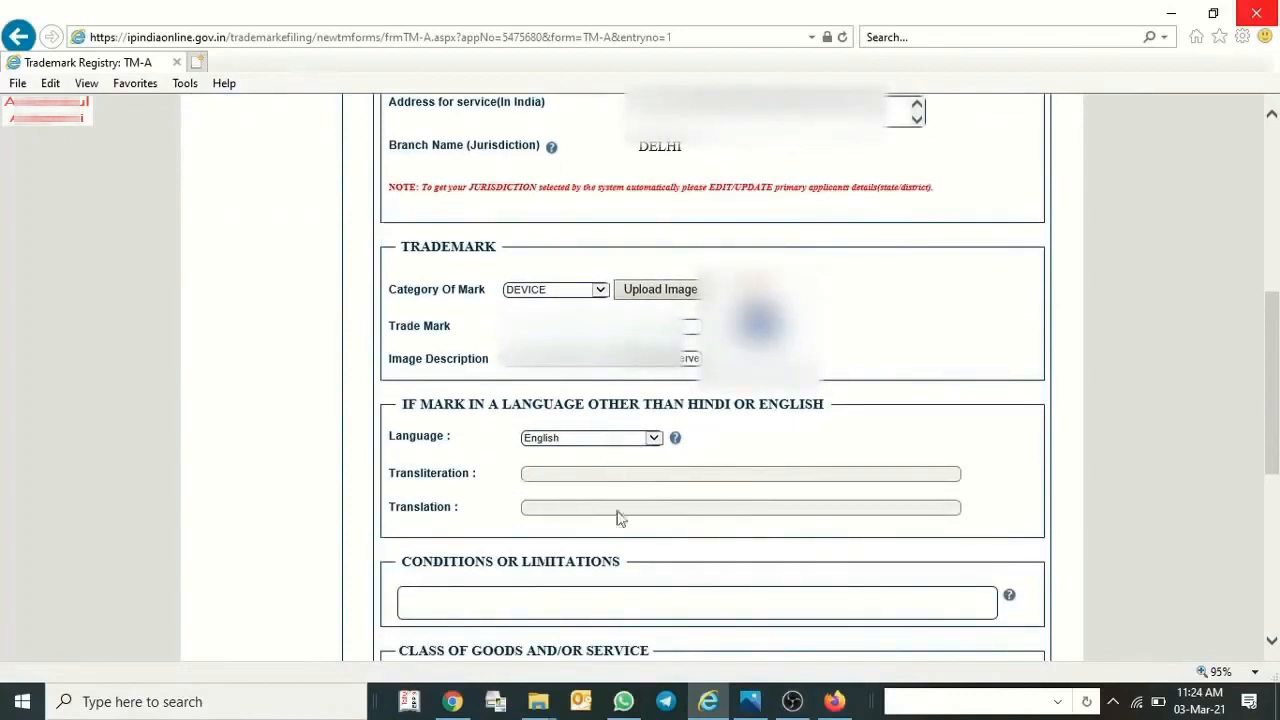
scroll(586, 515, "down", 1)
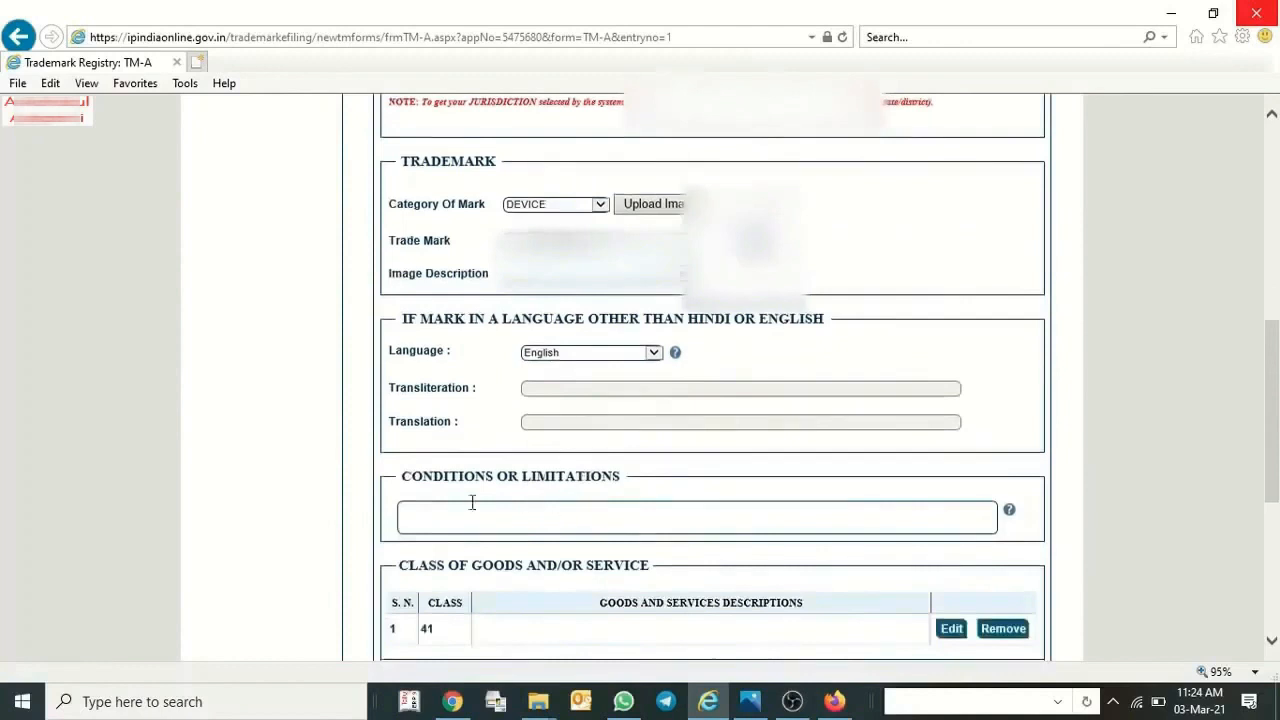
left_click(468, 510)
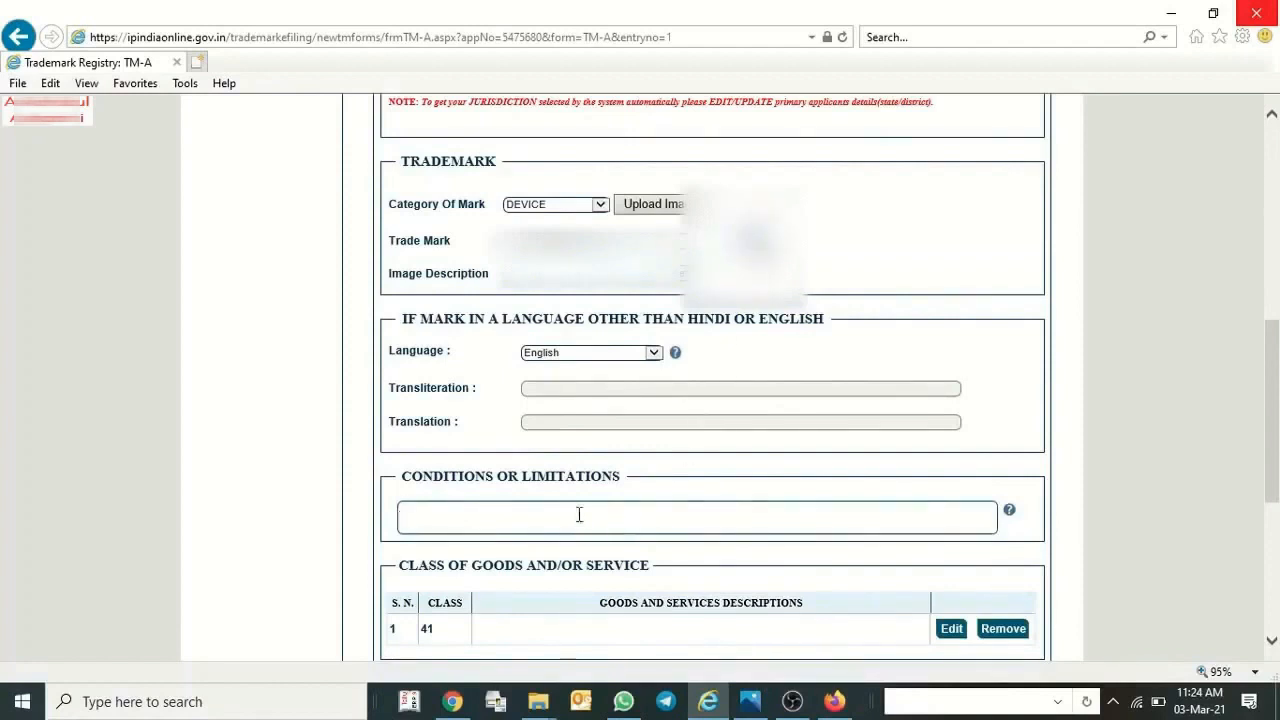
type("we want tra")
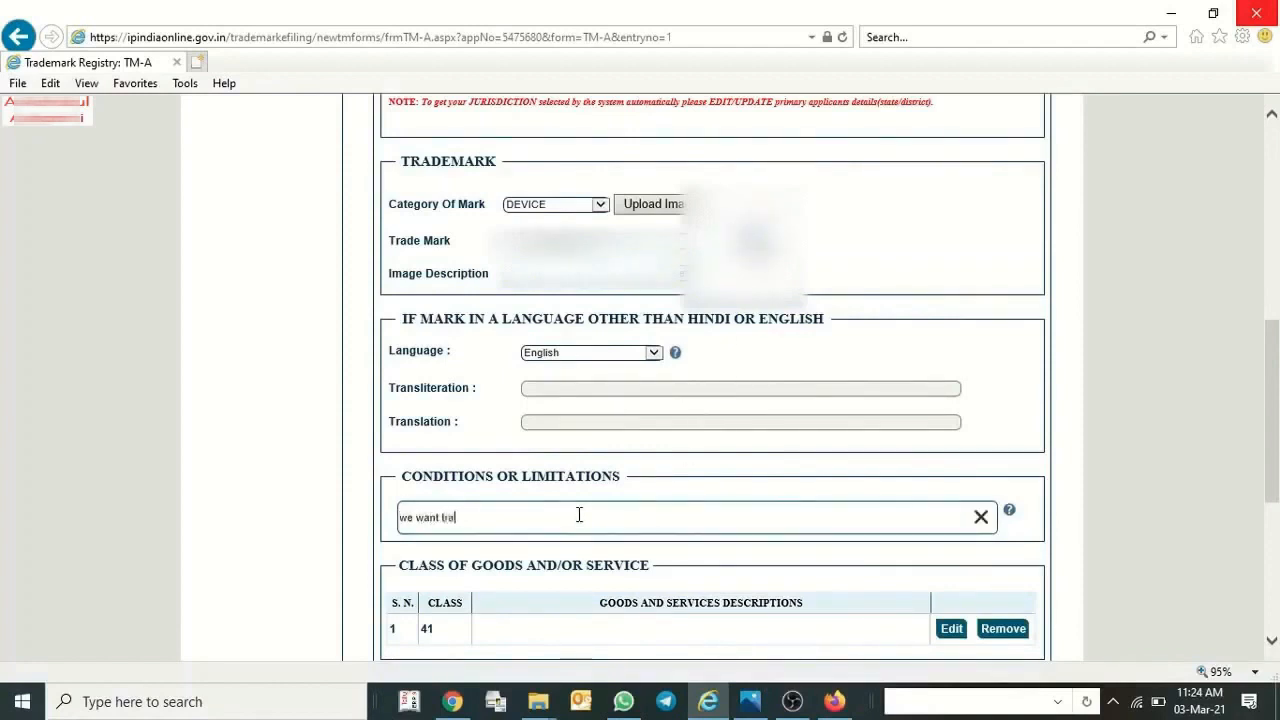
type("demark in same colou")
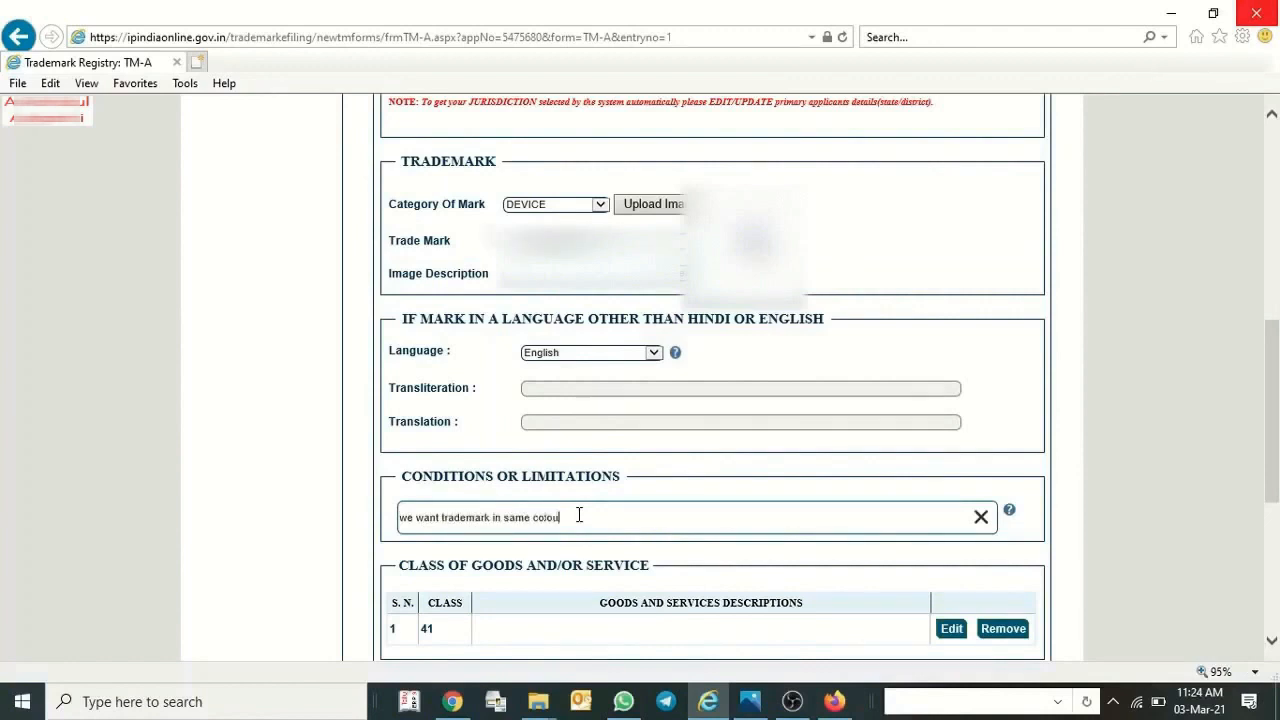
type("r")
Switch to the Class Details PDF in Chrome and copy the Class 41 description of services.
scroll(578, 515, "down", 1)
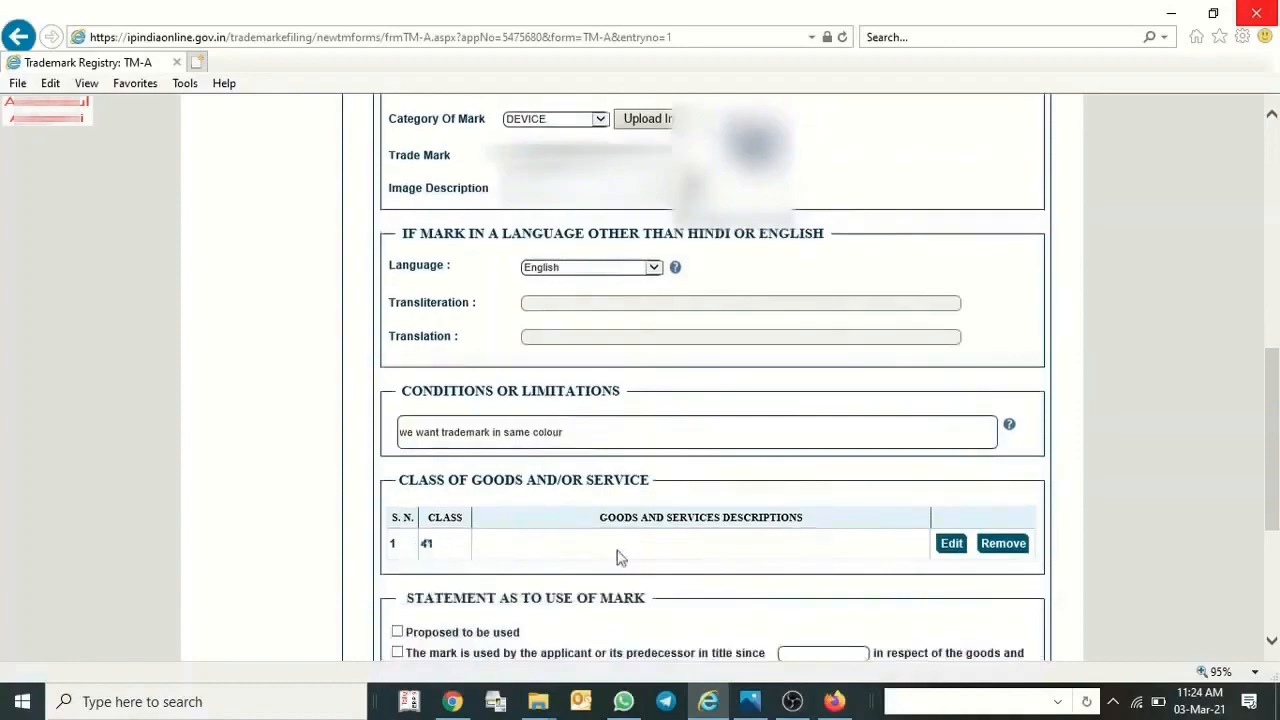
left_click(453, 701)
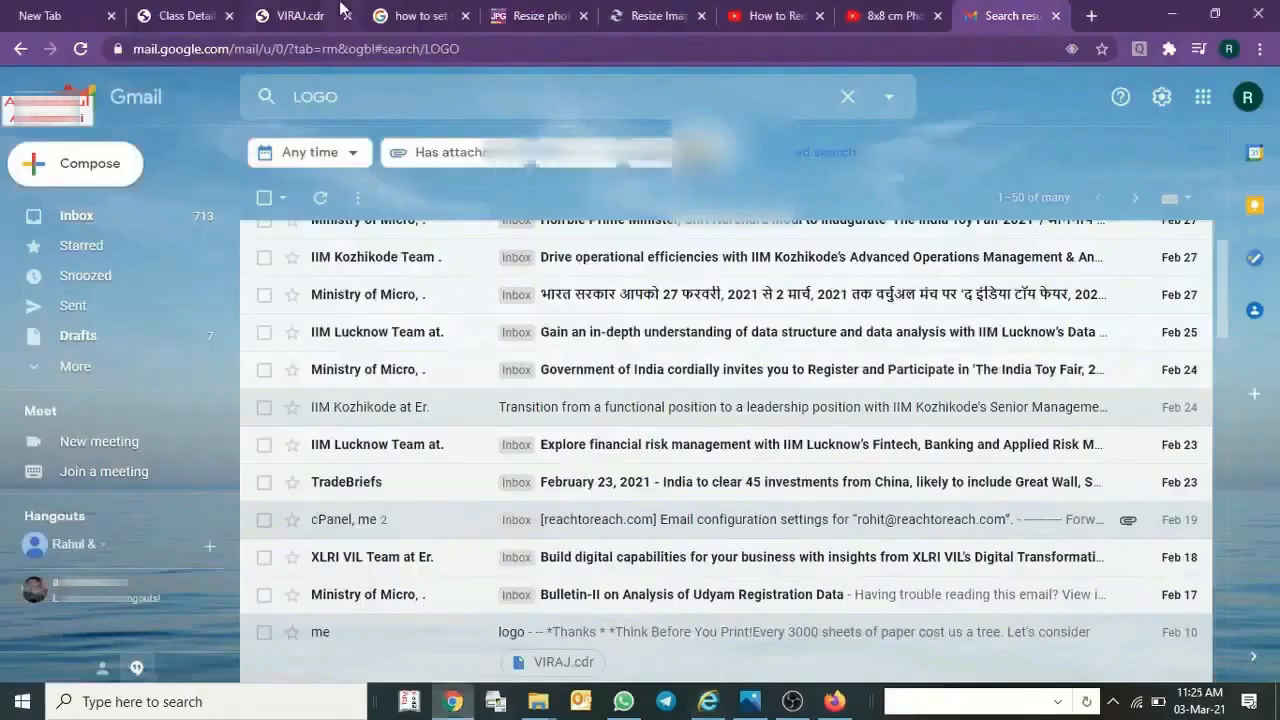
left_click(340, 10)
left_click(242, 12)
left_click(523, 513)
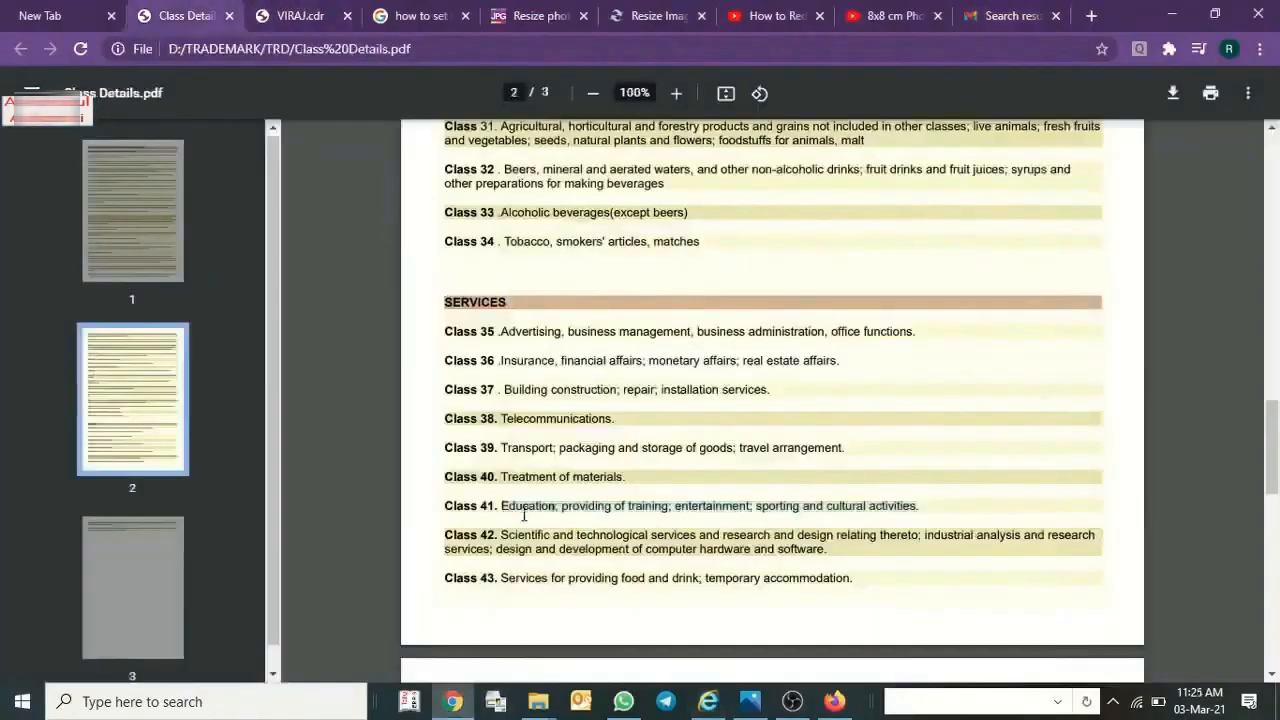
left_click_drag(504, 505, 930, 500)
key("ctrl+c")
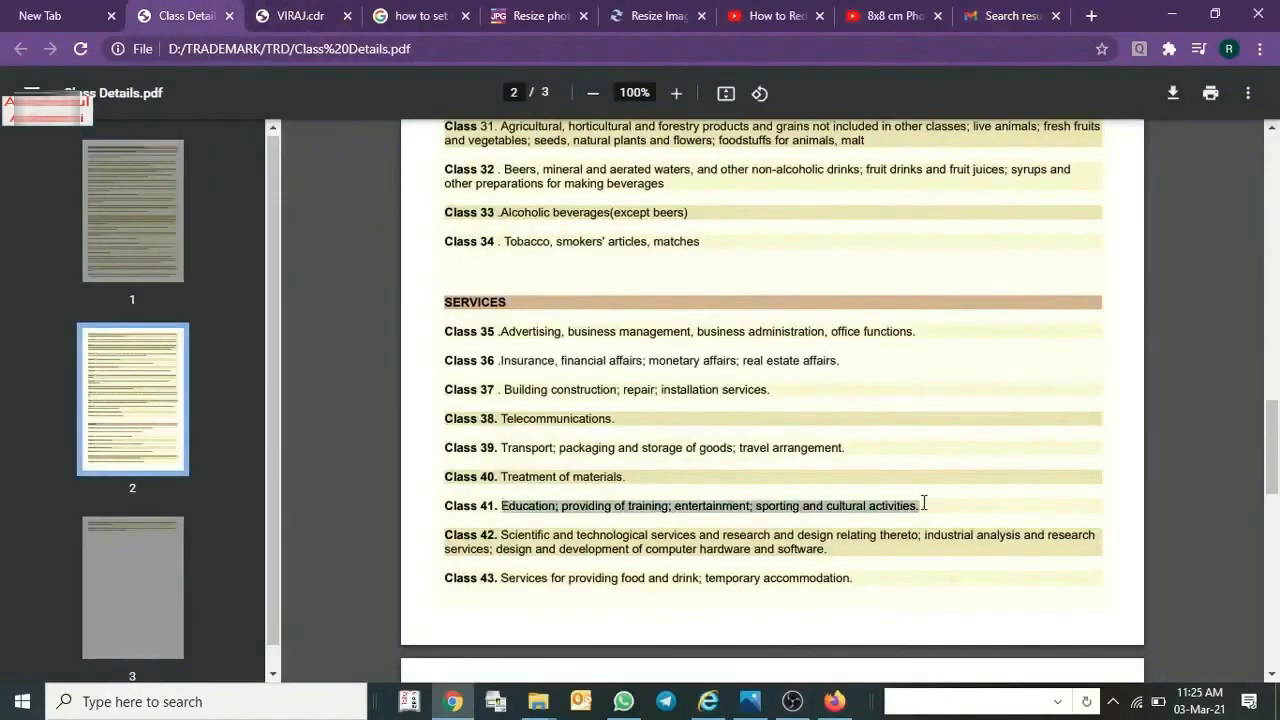
Return to the TM-A form in Internet Explorer and update class 41 with "Education; providing of training; entertainment; sporting and cultural activities.".
left_click(708, 701)
scroll(549, 563, "down", 2)
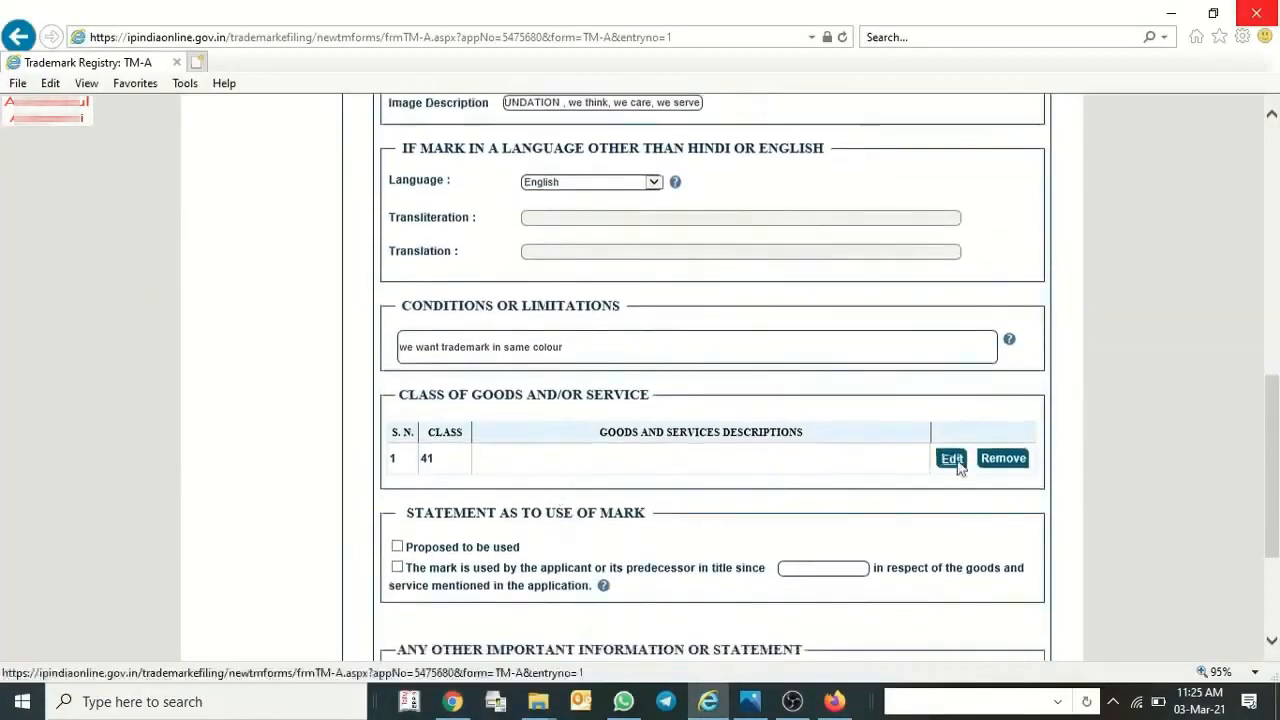
left_click(951, 460)
left_click(655, 418)
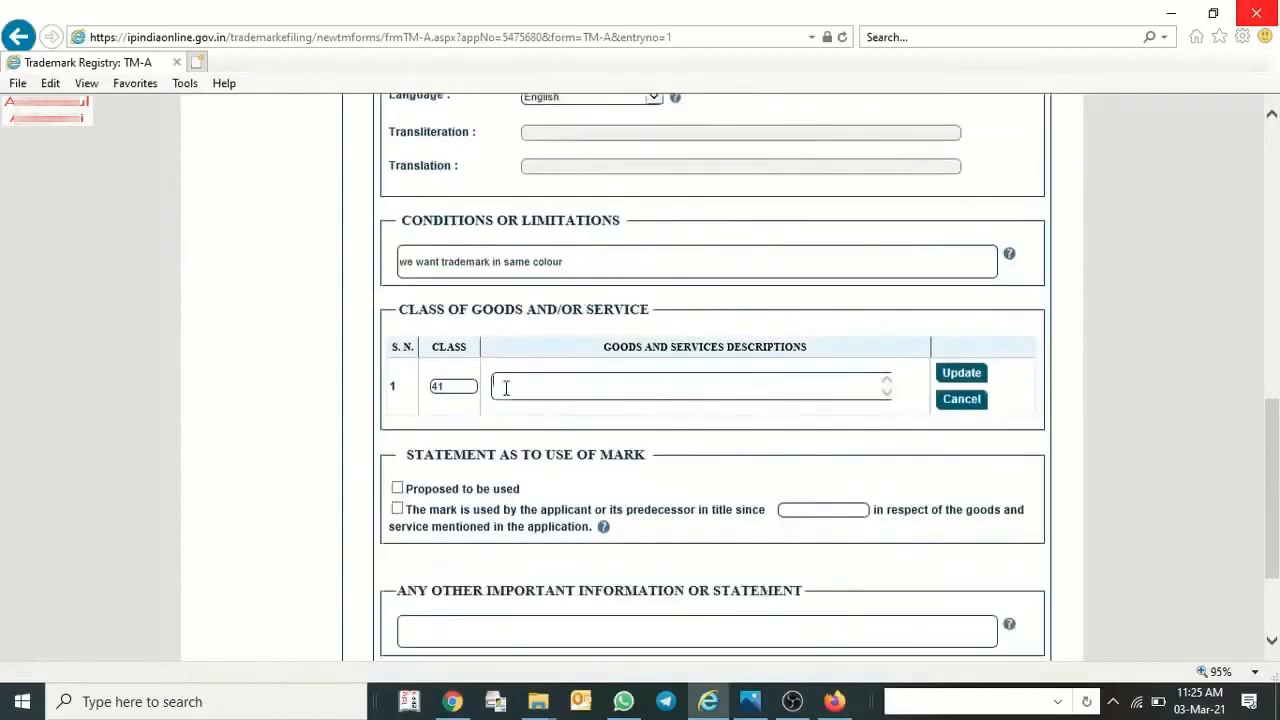
left_click(506, 388)
key("ctrl+v")
left_click(961, 372)
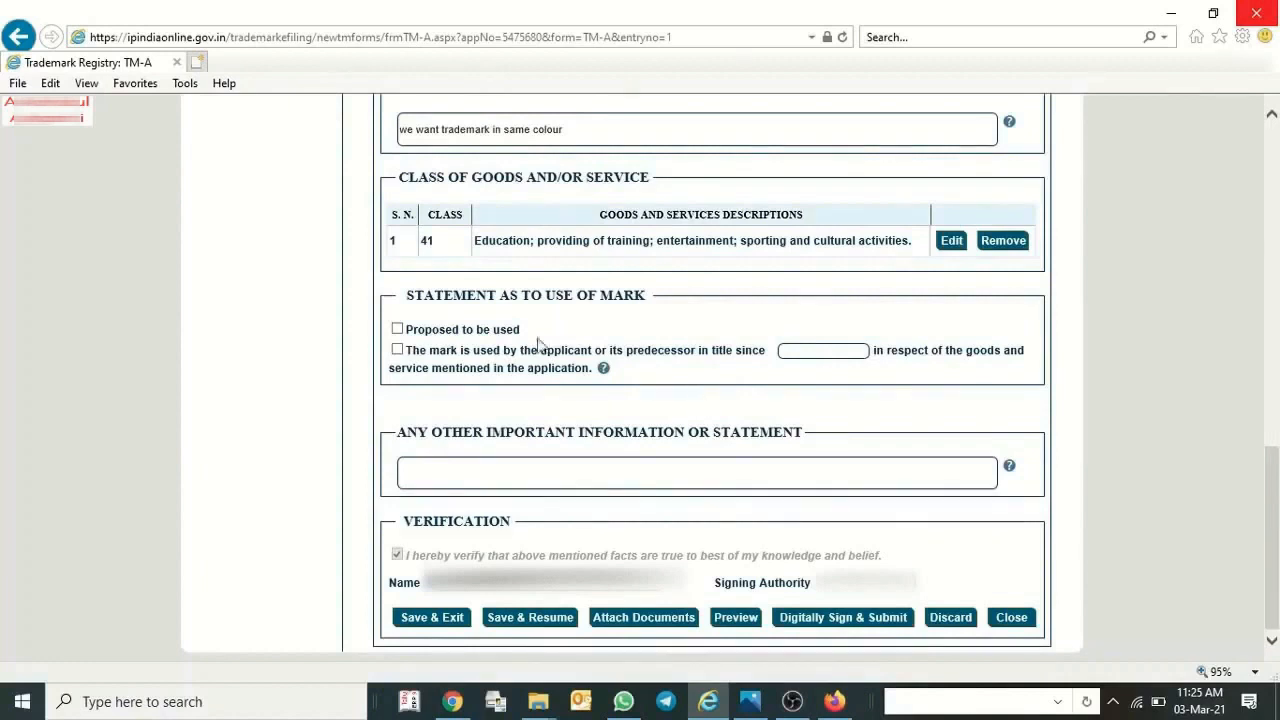
Declare the mark as "Proposed to be used" in the statement as to use and review the form's entries.
left_click(397, 330)
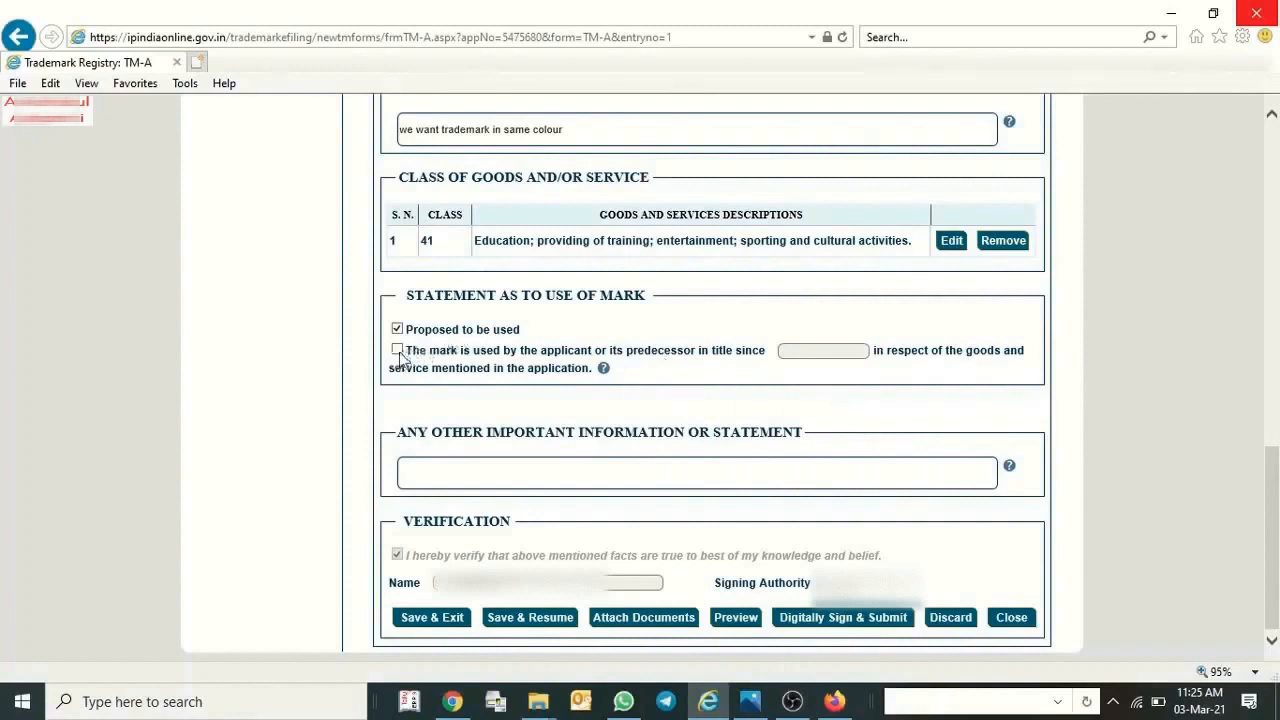
mouse_move(604, 370)
scroll(725, 455, "up", 3)
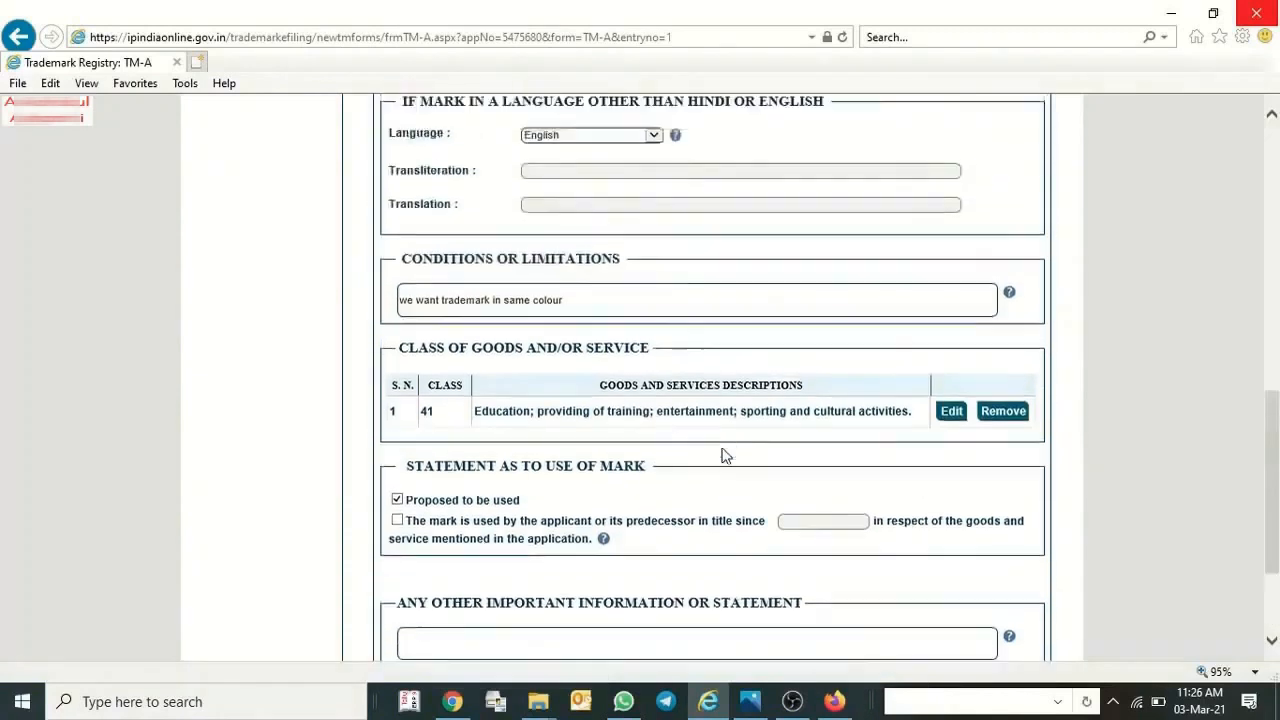
scroll(609, 366, "up", 2)
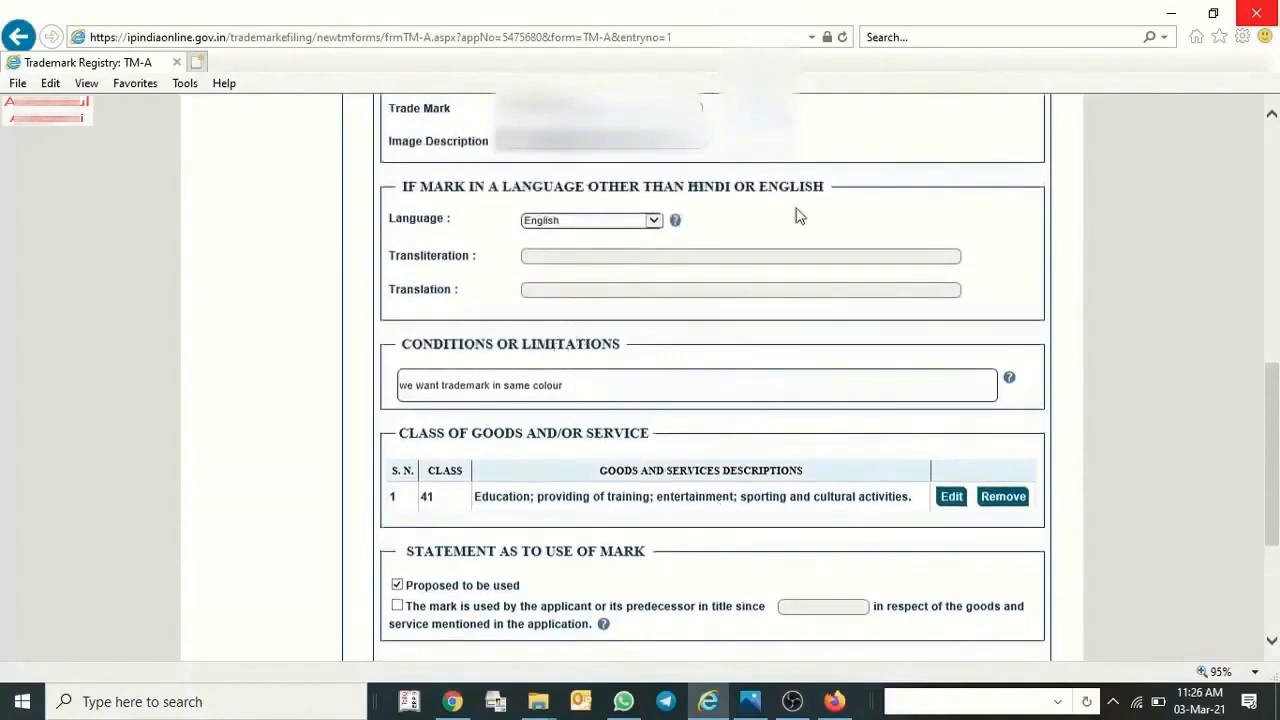
scroll(1009, 354, "down", 3)
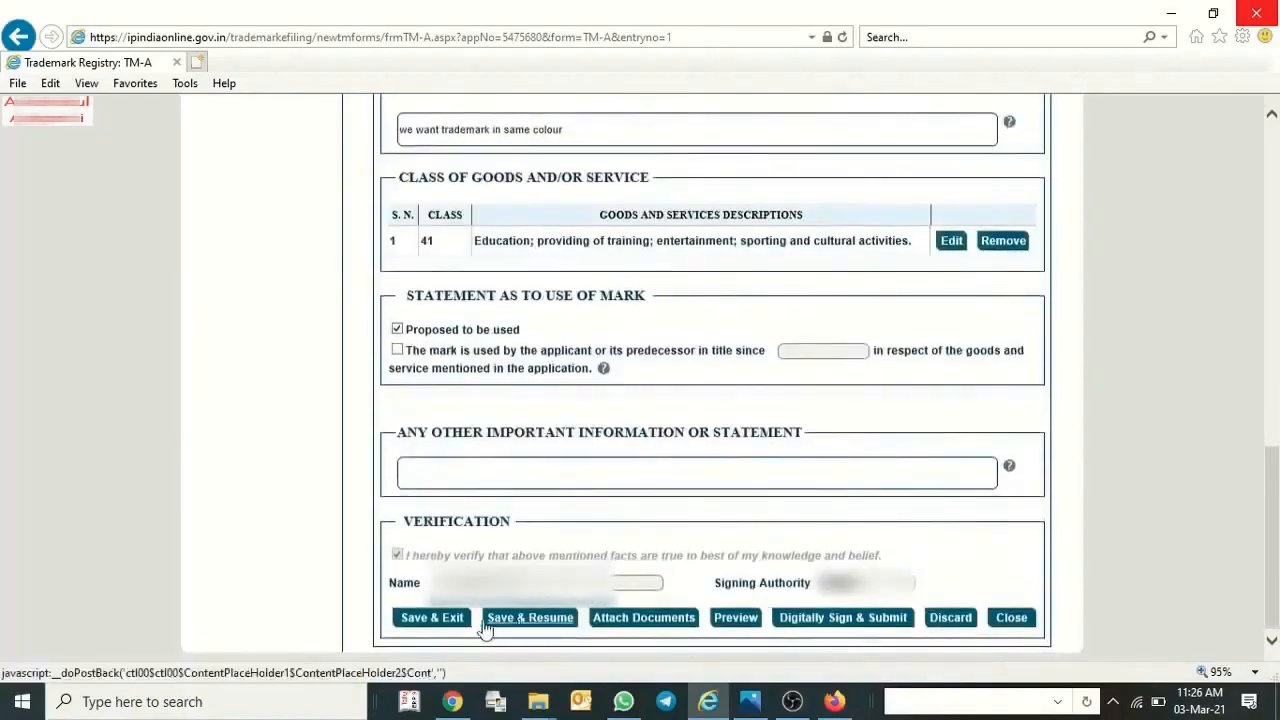
Attach GPA e-stamp_20210301_0001.pdf to the application as the Authorization Document (POA).
left_click(660, 627)
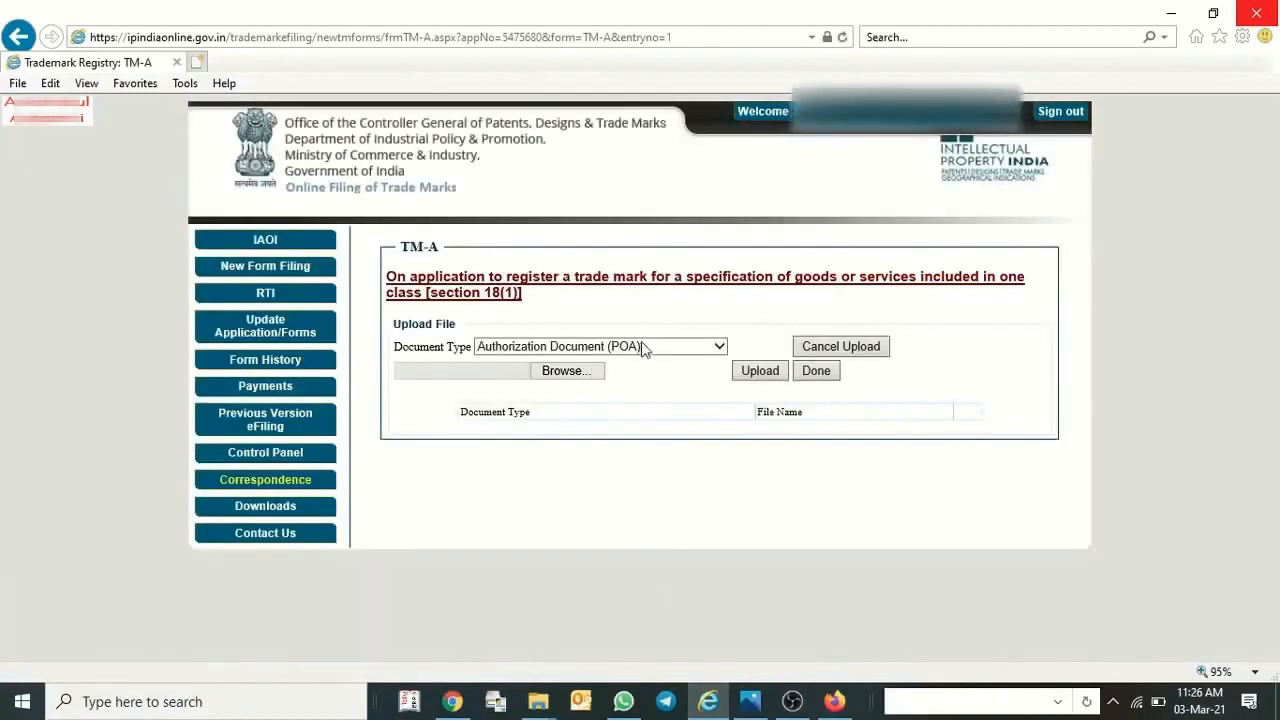
left_click(643, 347)
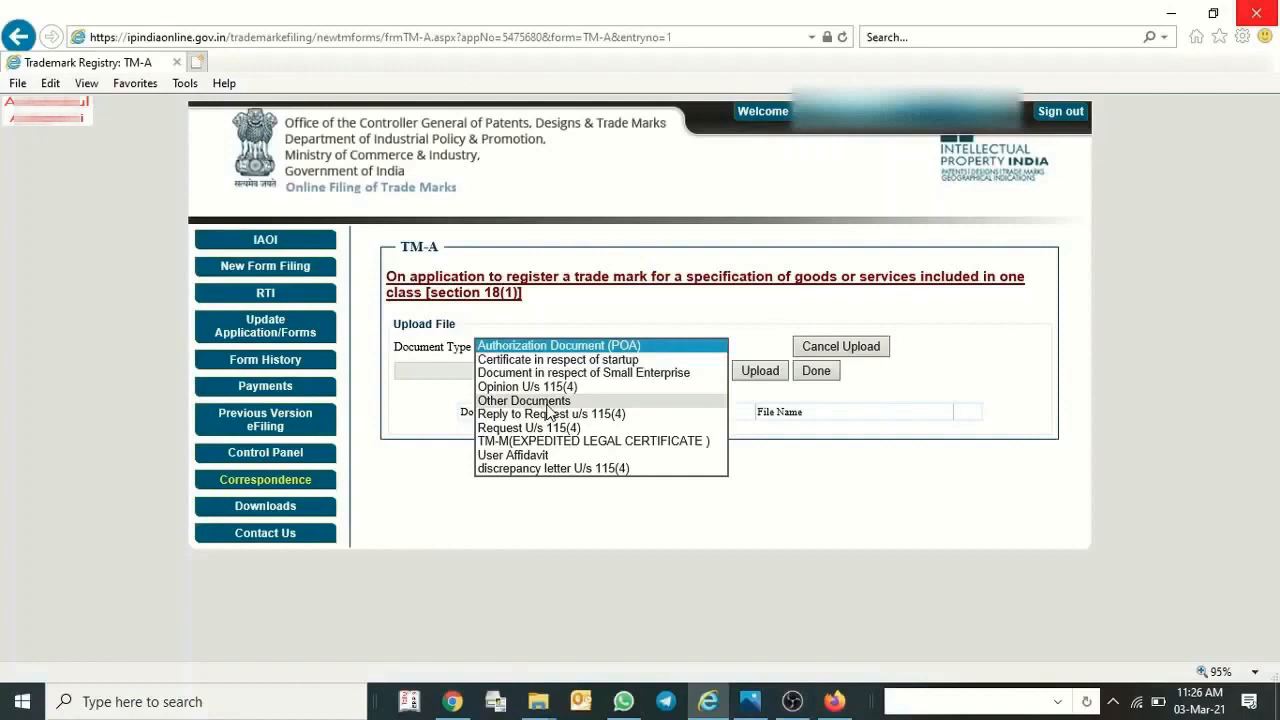
left_click(546, 349)
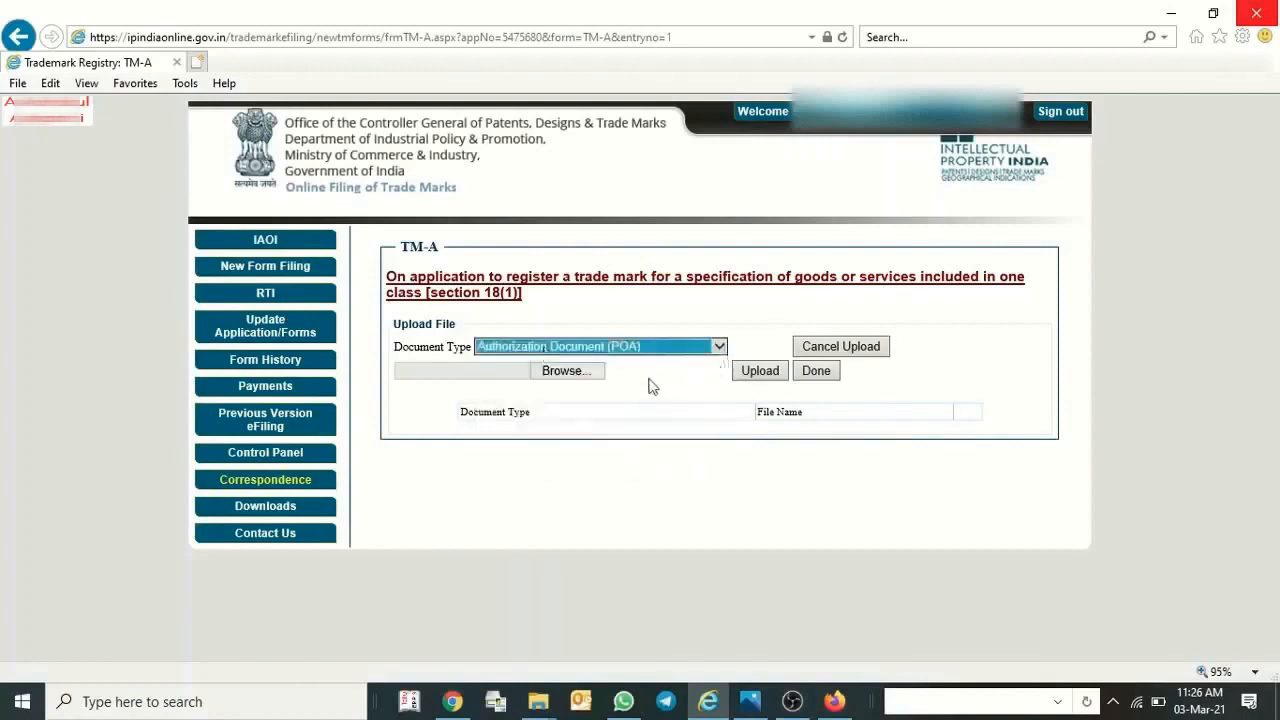
left_click(565, 374)
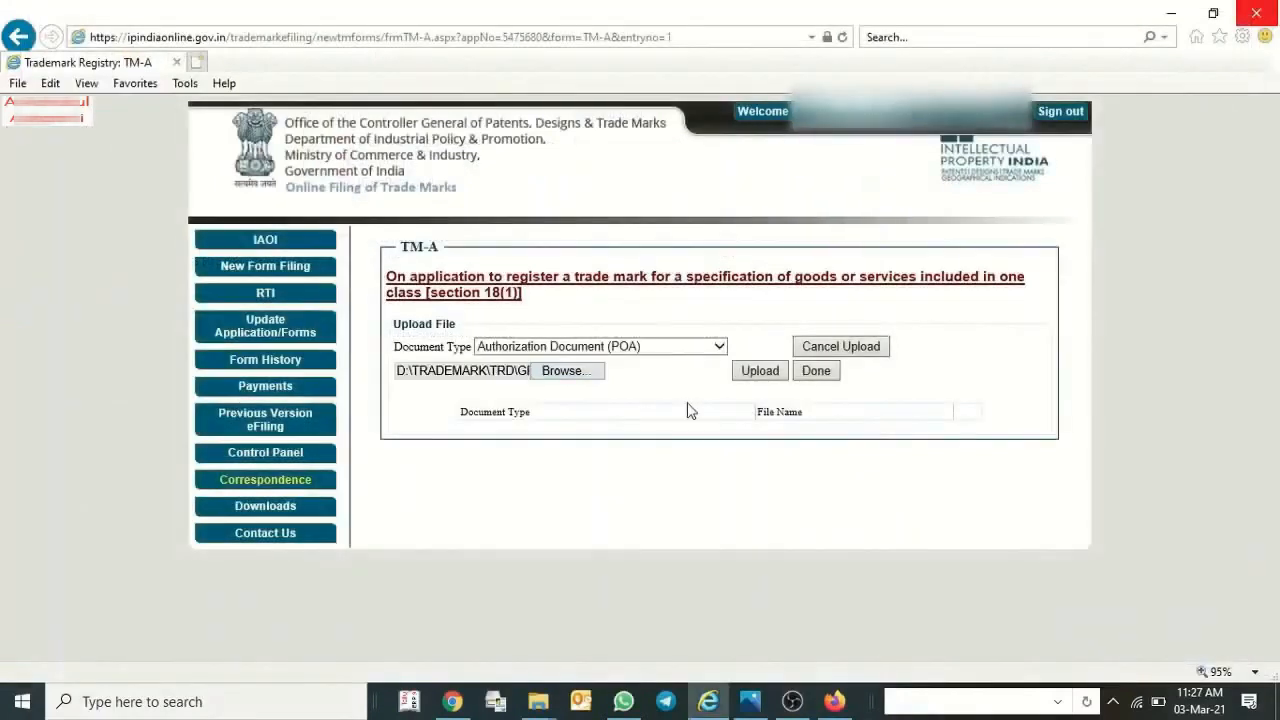
left_click(743, 374)
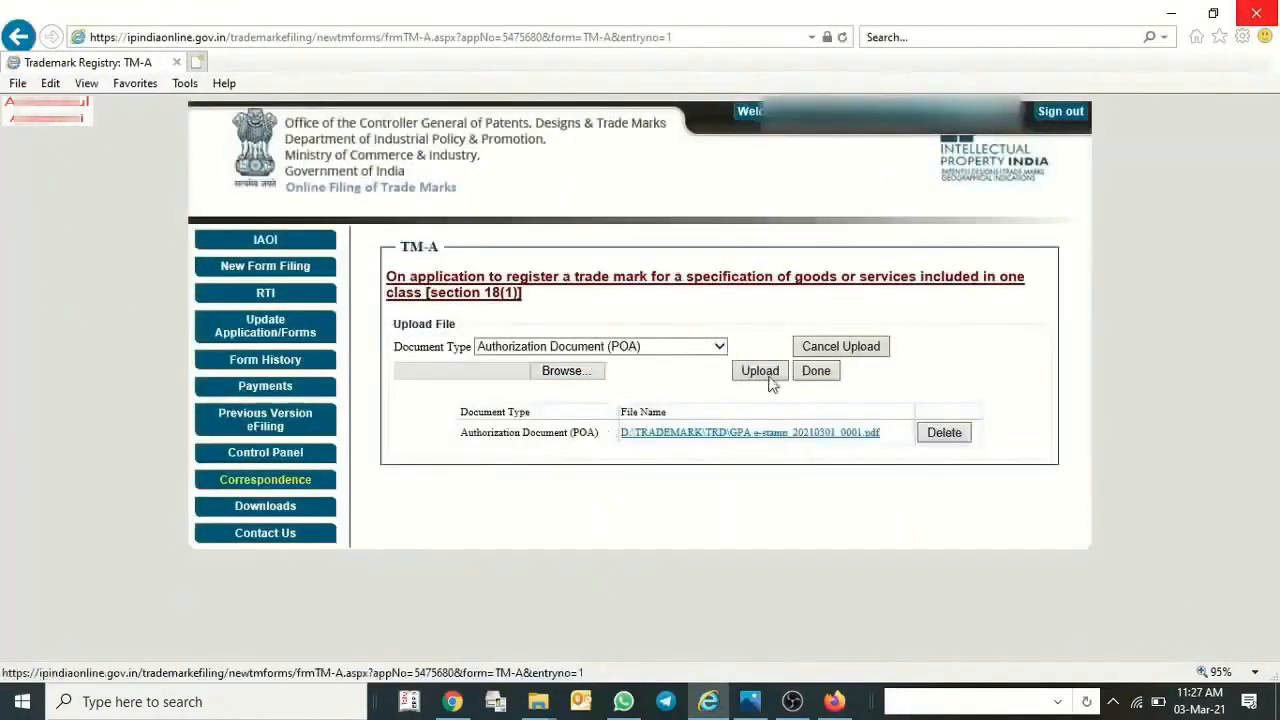
Upload Pan Card.pdf from the TRD folder under the document type Other Documents.
left_click(692, 347)
left_click(600, 399)
left_click(563, 371)
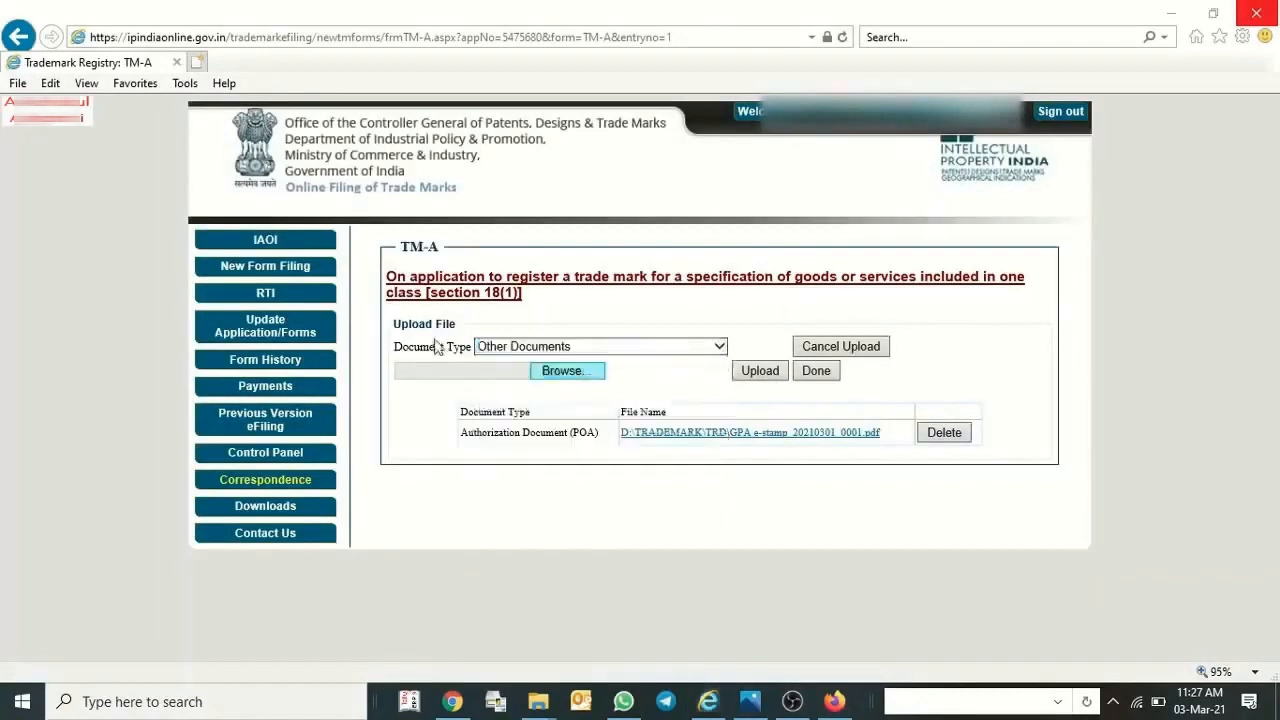
left_click(378, 294)
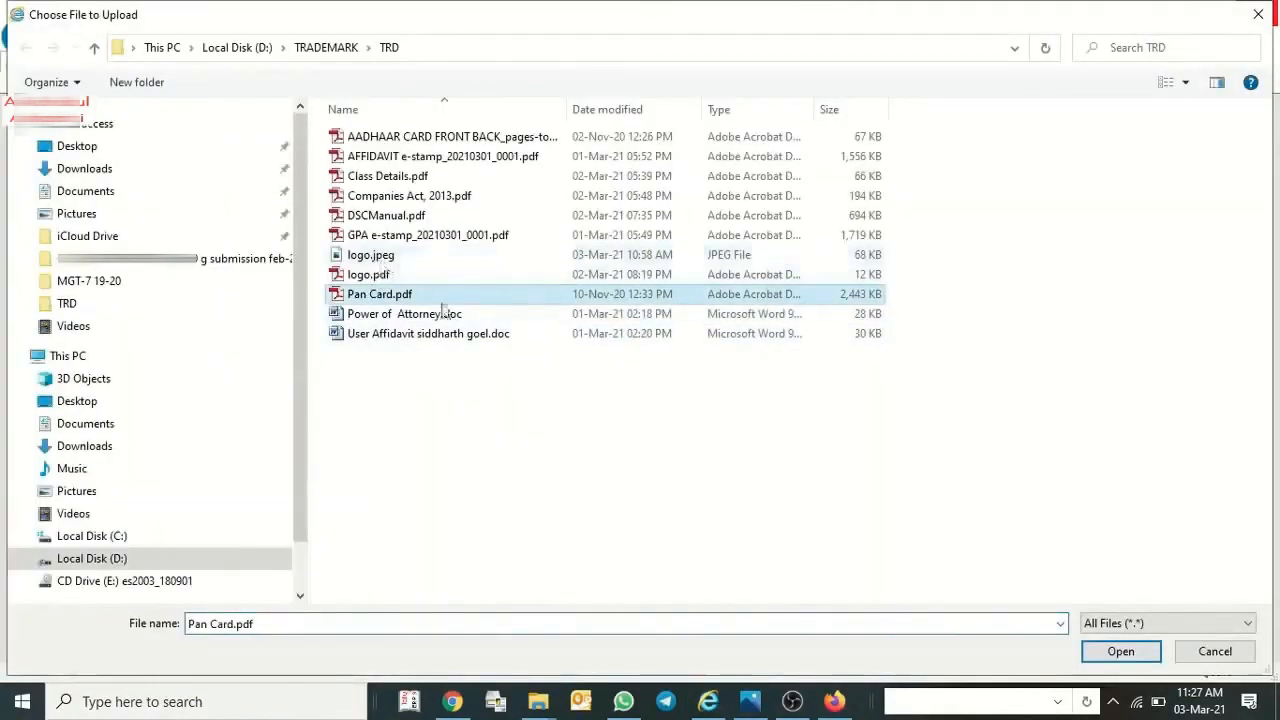
key("Return")
left_click(771, 377)
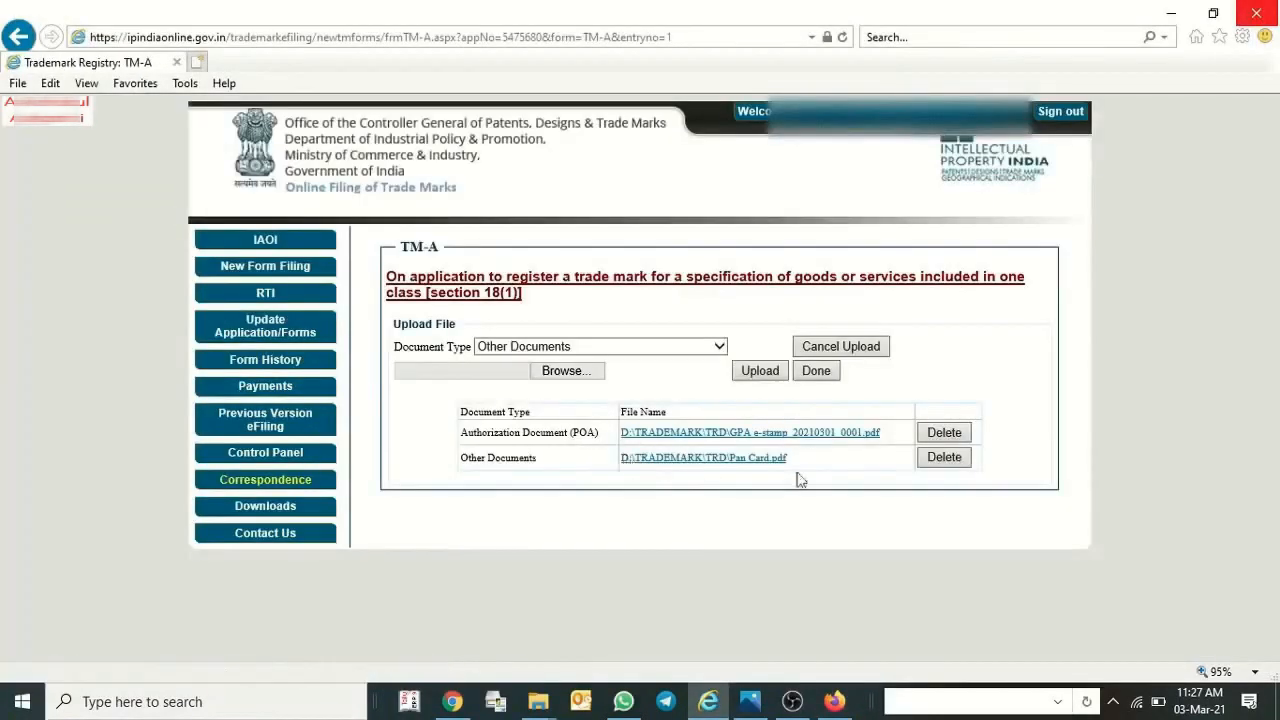
Upload the AADHAAR CARD FRONT BACK PDF under Other Documents and finish attaching documents.
left_click(591, 371)
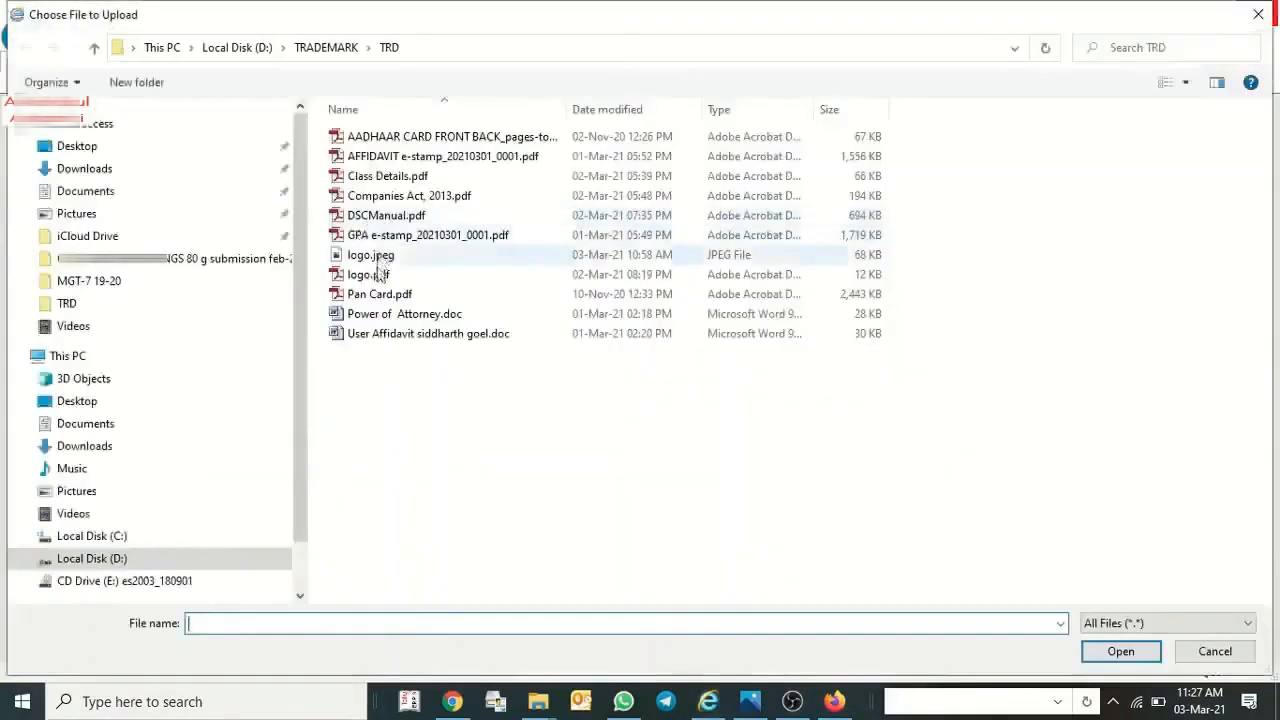
double_click(400, 137)
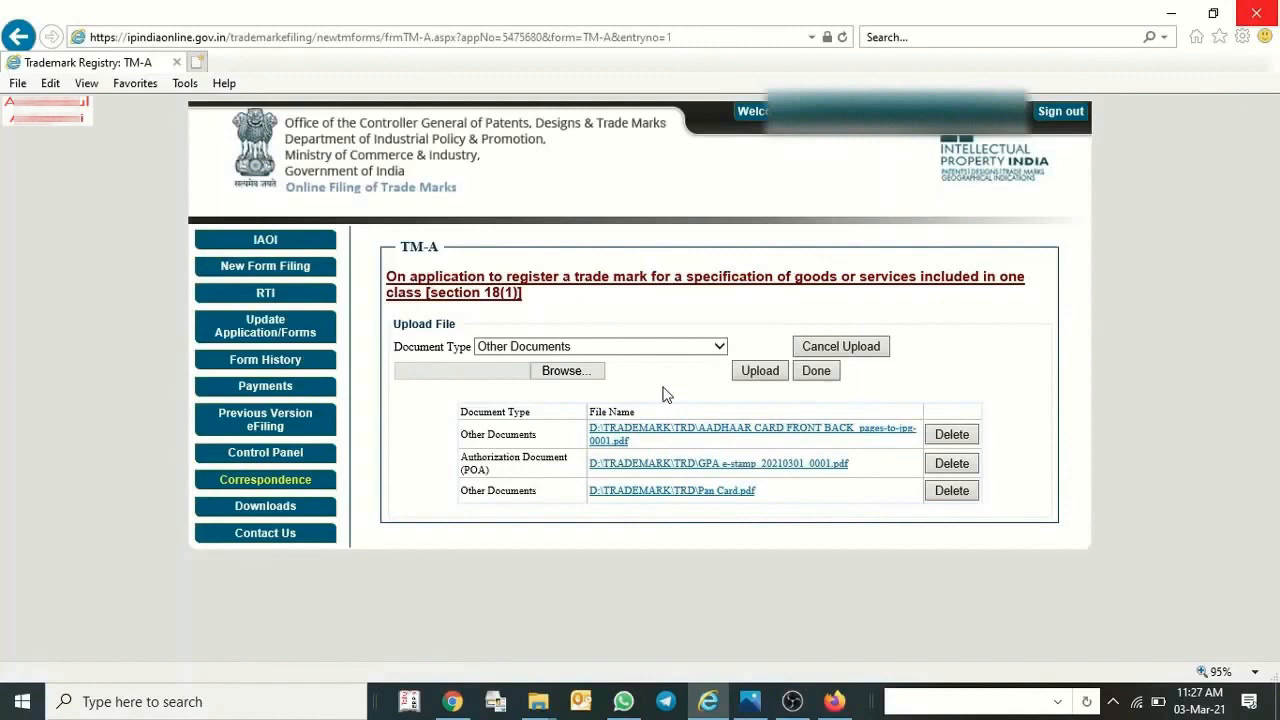
left_click(807, 378)
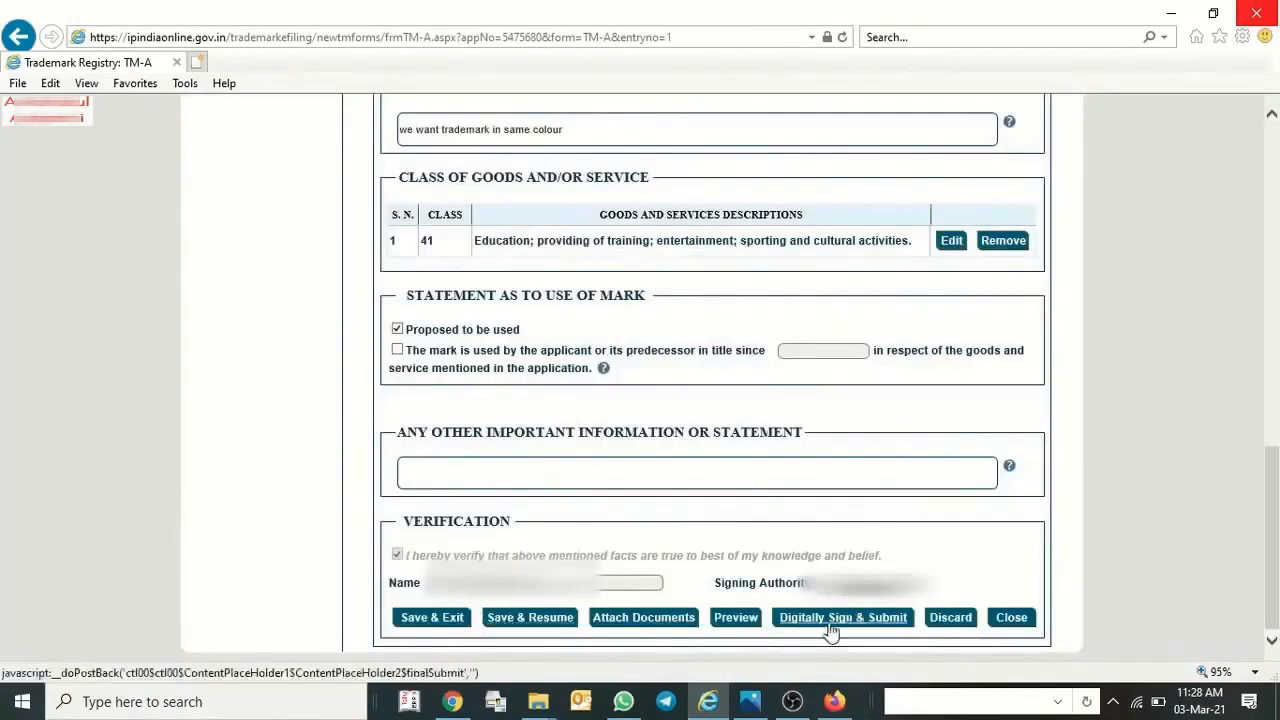
Digitally sign and submit the TM-A application with the digital certificate, entering the token's user PIN.
left_click(829, 618)
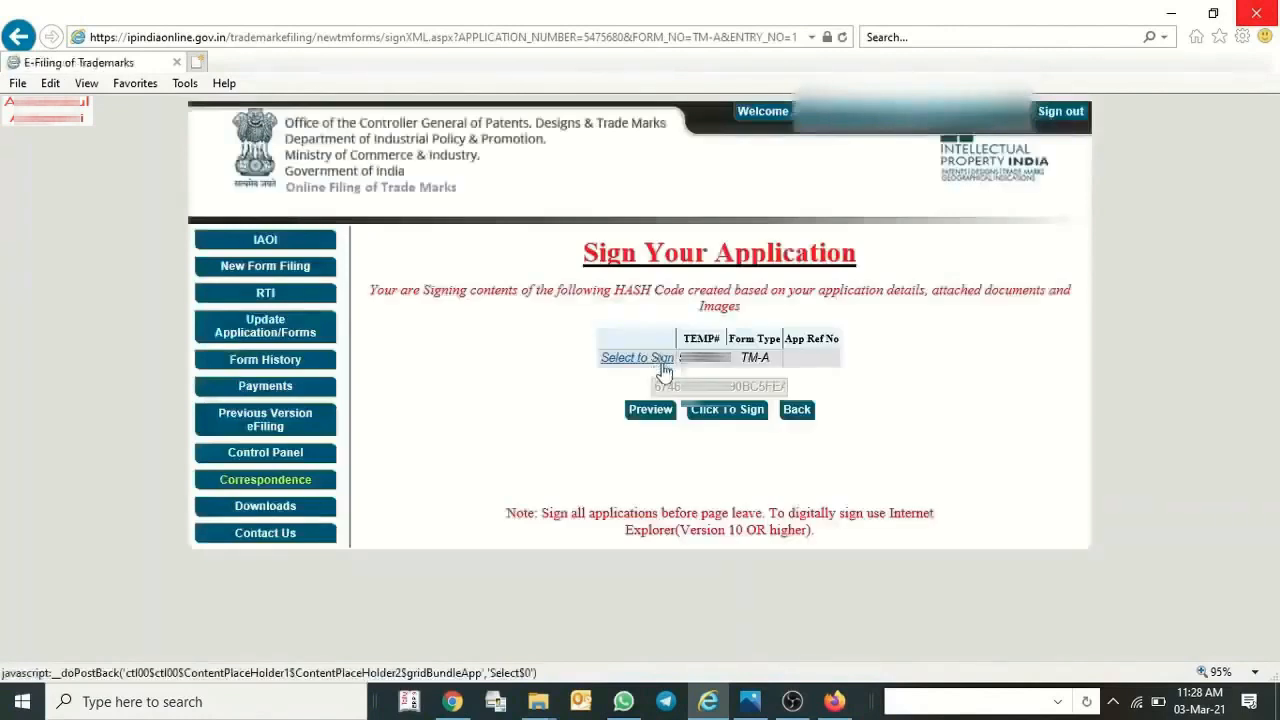
left_click(727, 409)
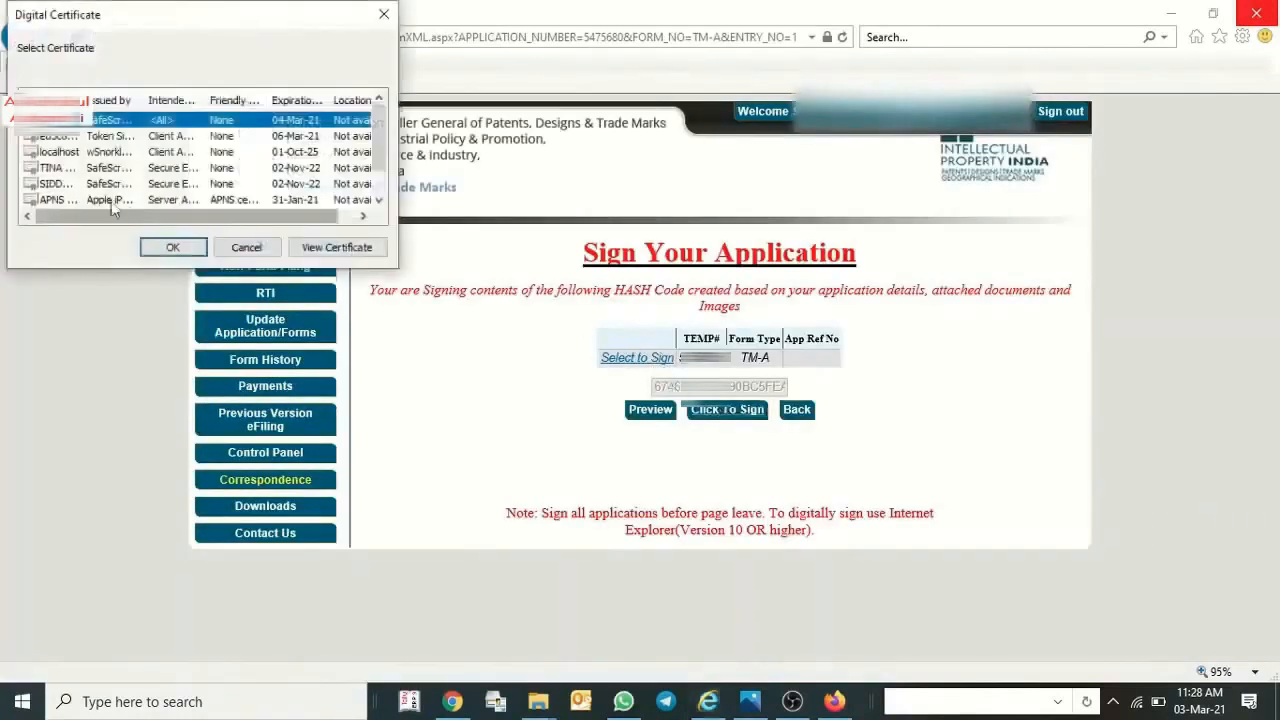
key("Return")
type("********")
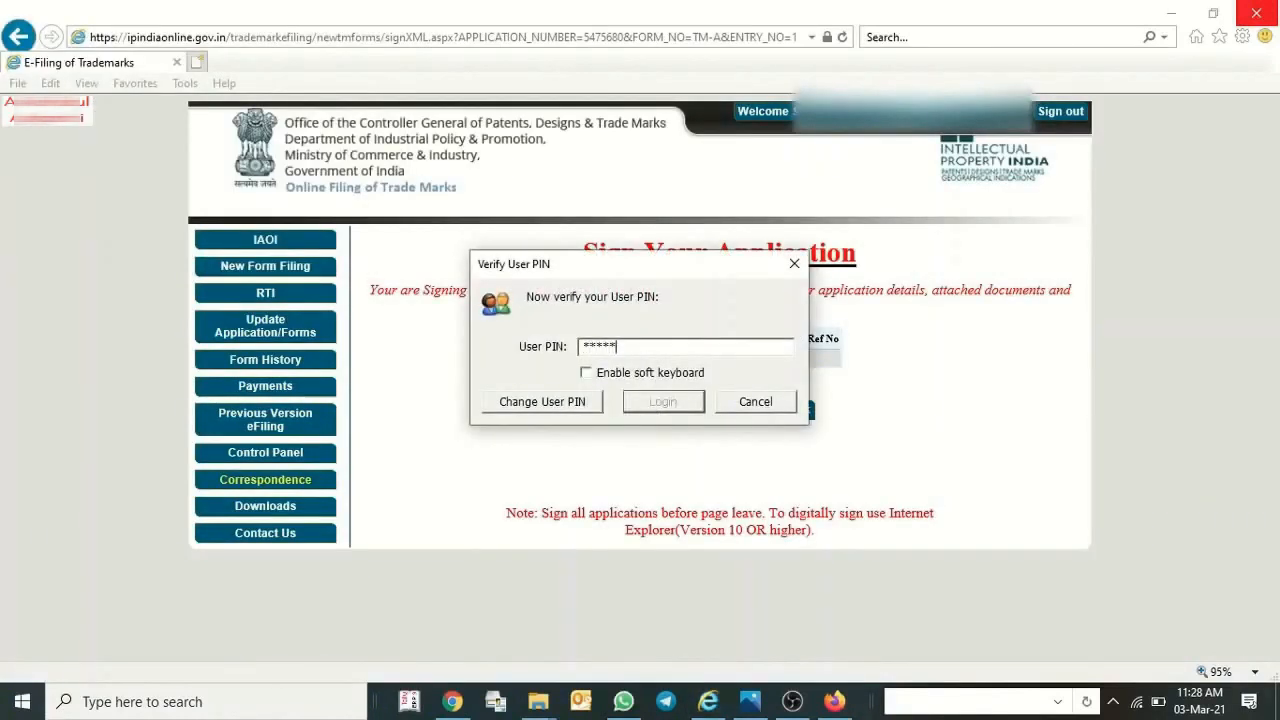
left_click(663, 405)
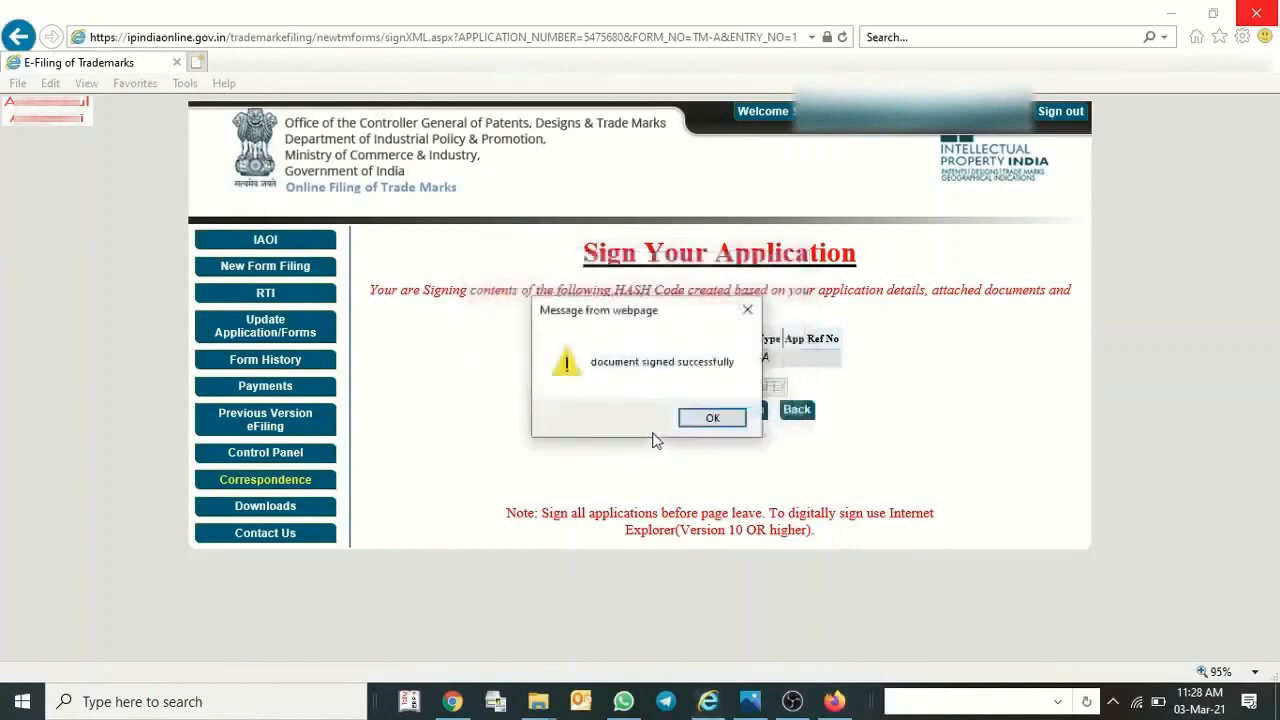
left_click(712, 417)
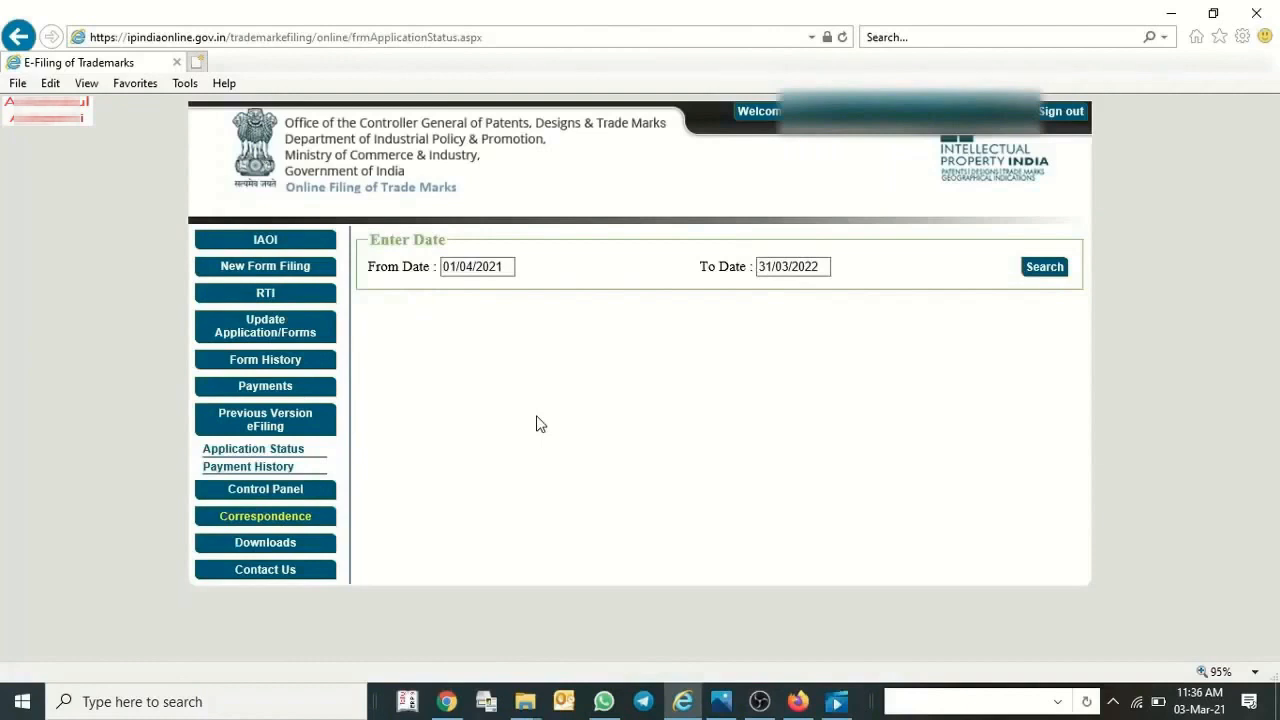
Open the forms awaiting payment and select the TM-A trade marks application.
left_click(273, 394)
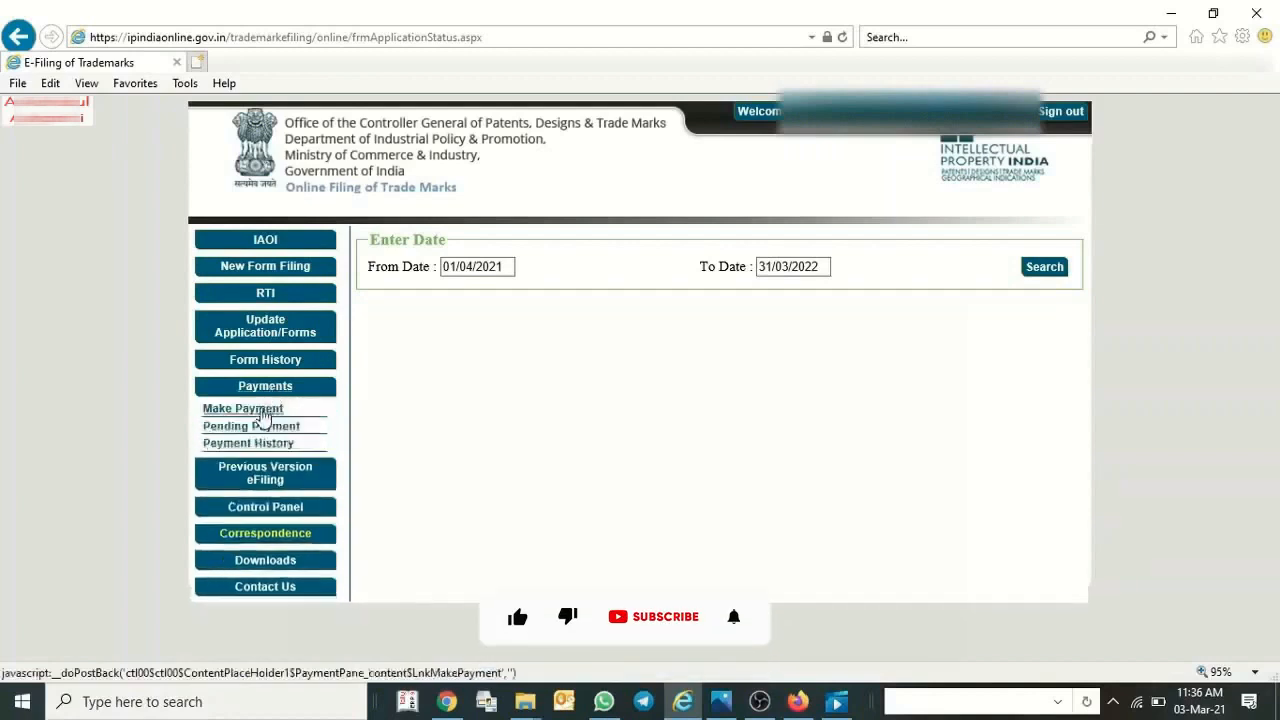
left_click(262, 412)
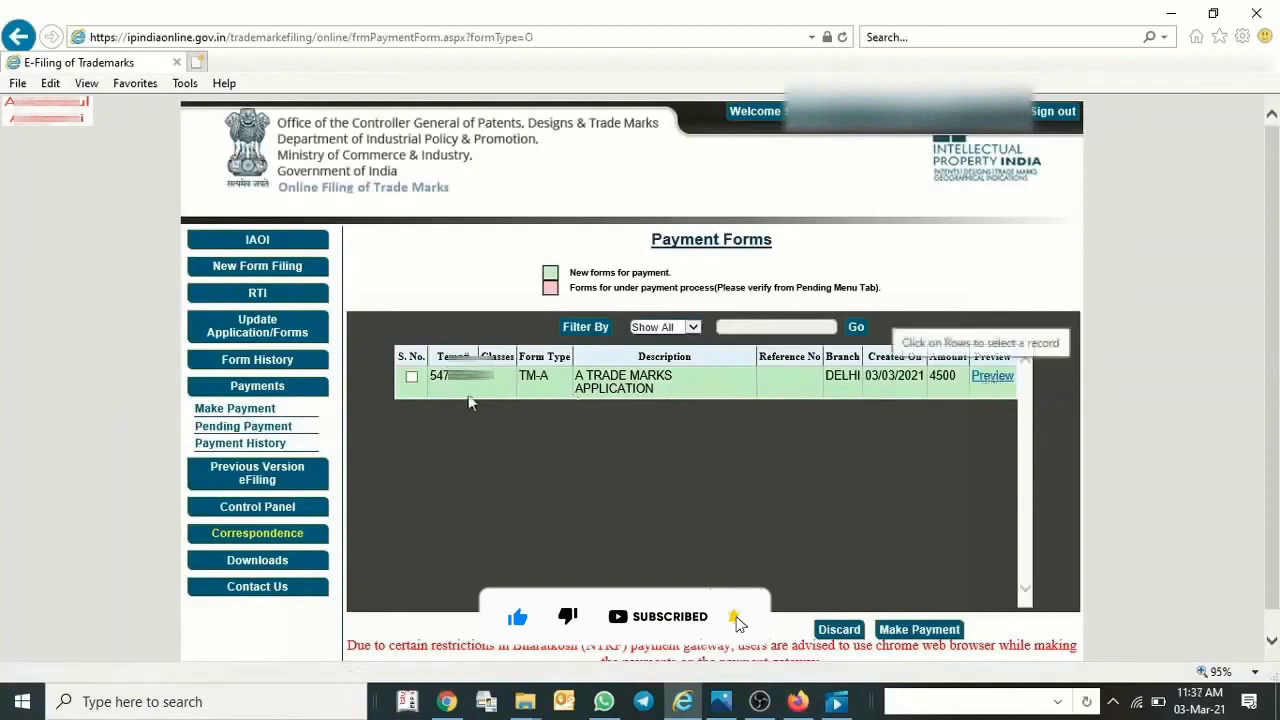
left_click(411, 378)
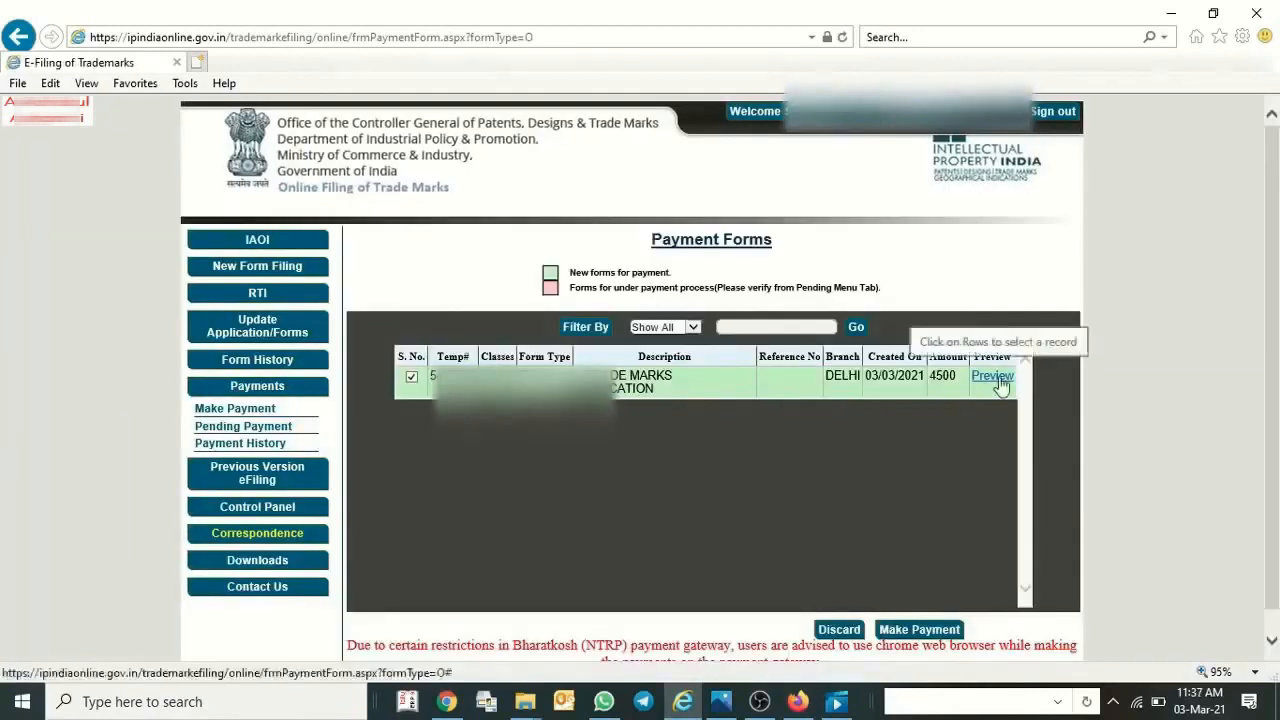
Preview the TM-A application awaiting payment and examine its fee, applicant, mark, class and verification details.
left_click(993, 377)
scroll(871, 340, "down", 1)
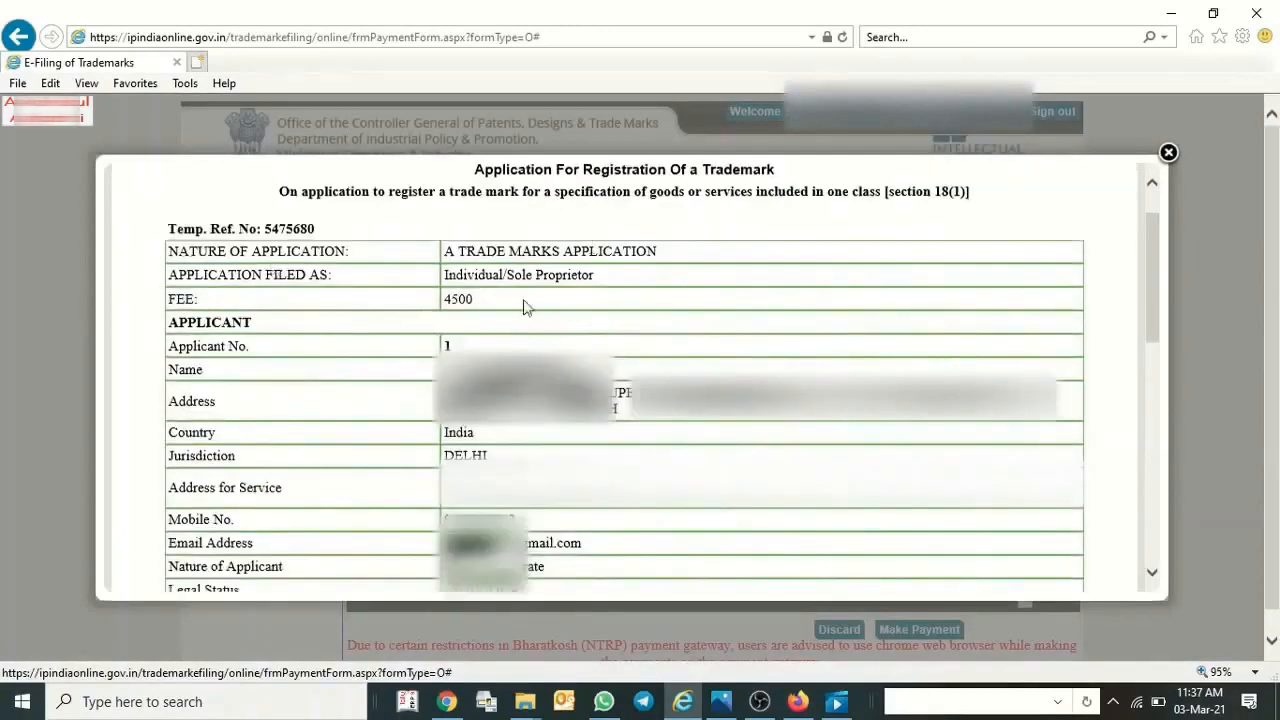
scroll(523, 303, "down", 1)
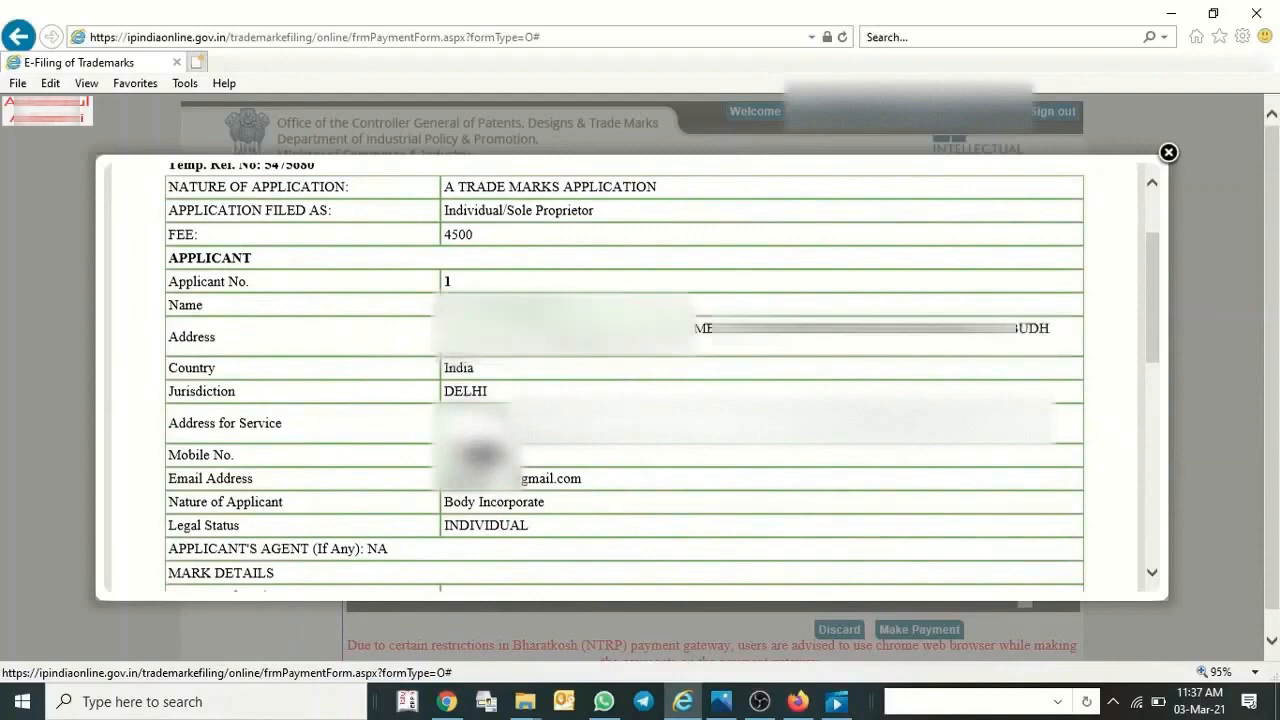
scroll(430, 410, "down", 3)
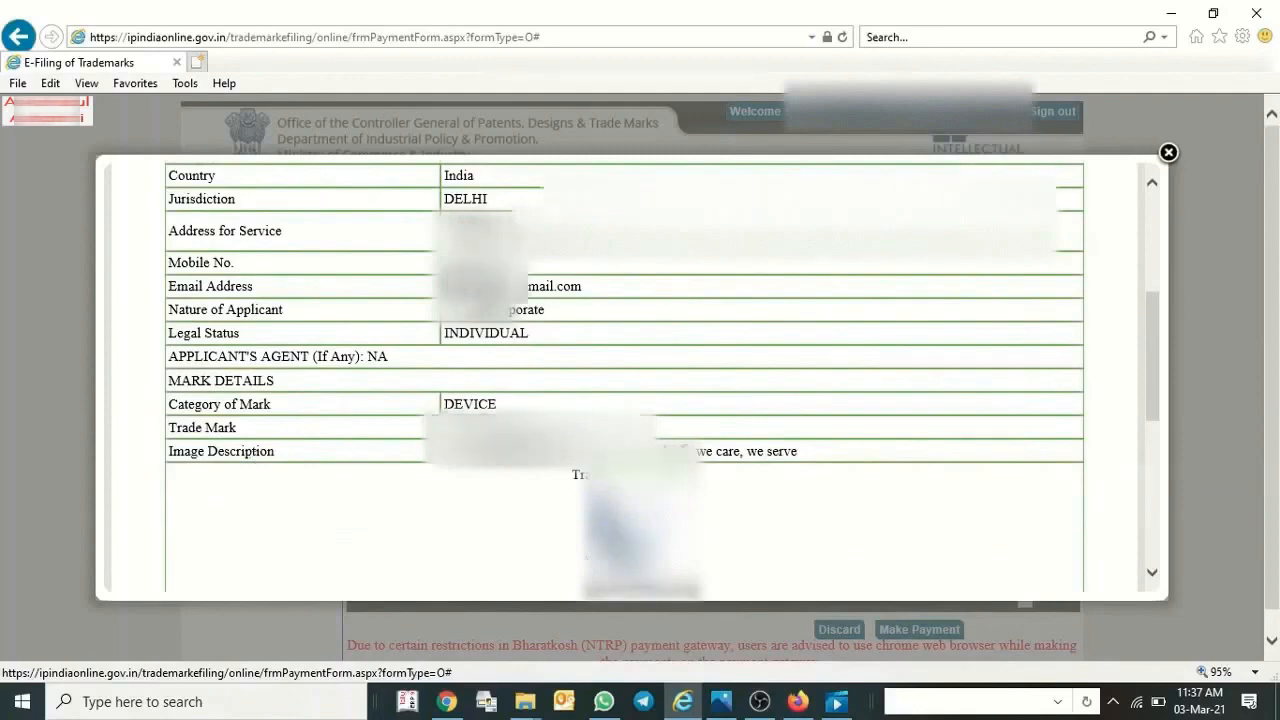
scroll(518, 448, "down", 3)
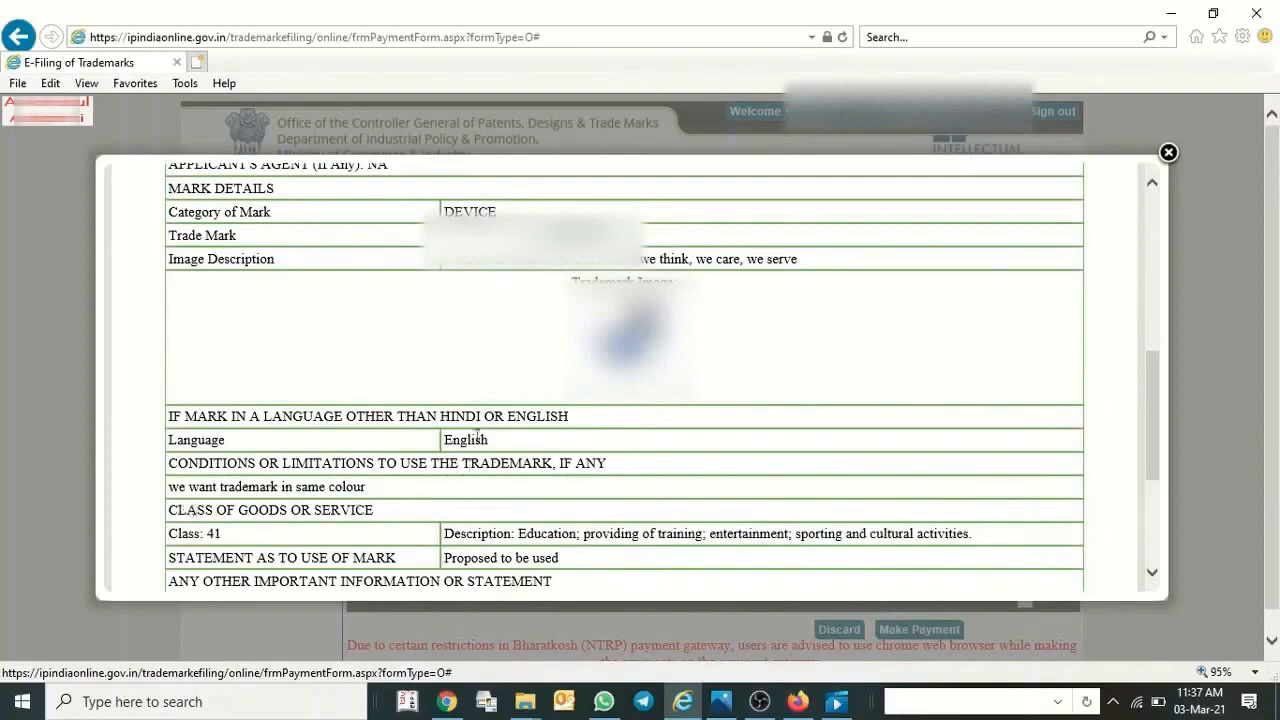
scroll(466, 520, "down", 1)
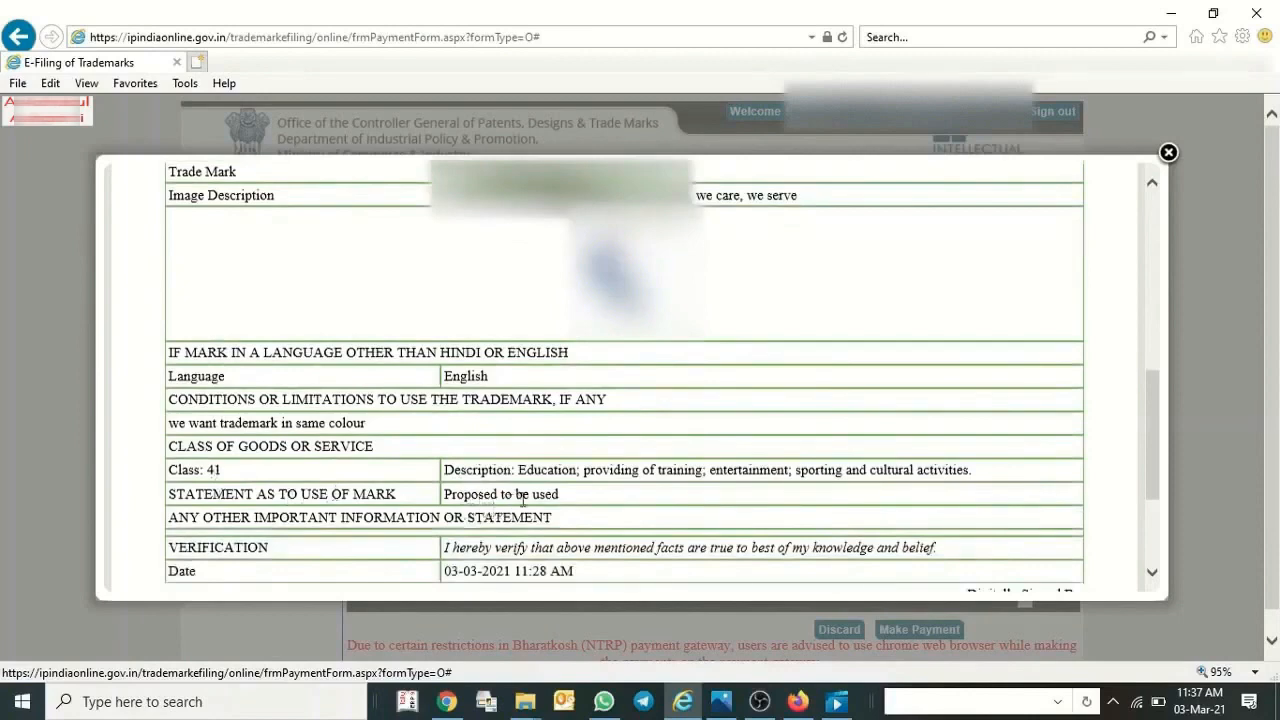
Review the class, verification and attachment details in the rest of the TM-A application preview, and close the preview.
scroll(547, 518, "down", 1)
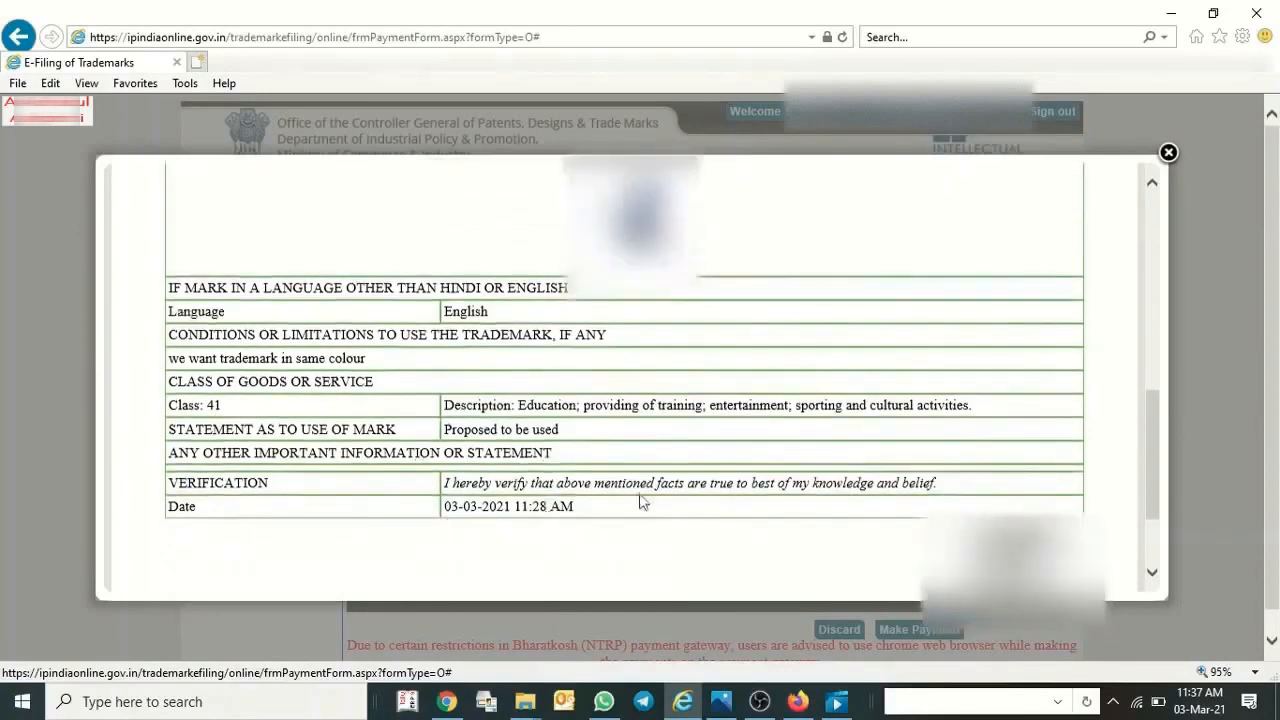
scroll(728, 469, "down", 2)
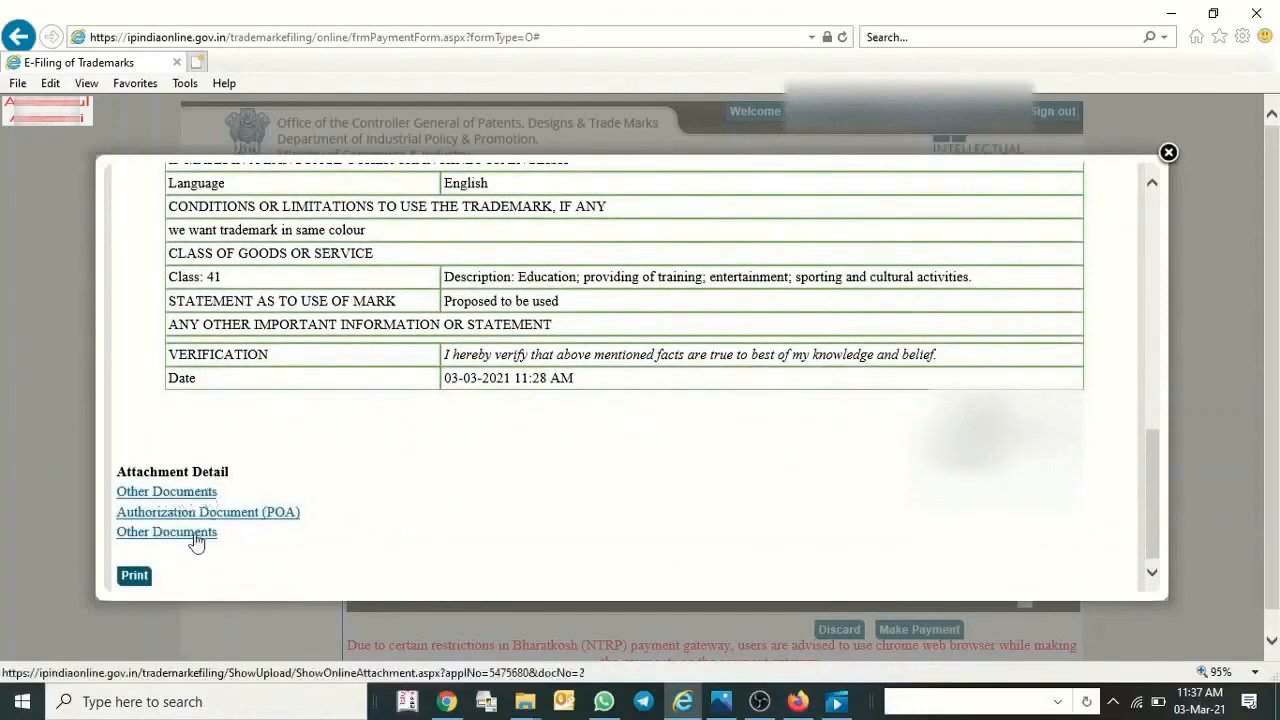
scroll(1000, 330, "up", 4)
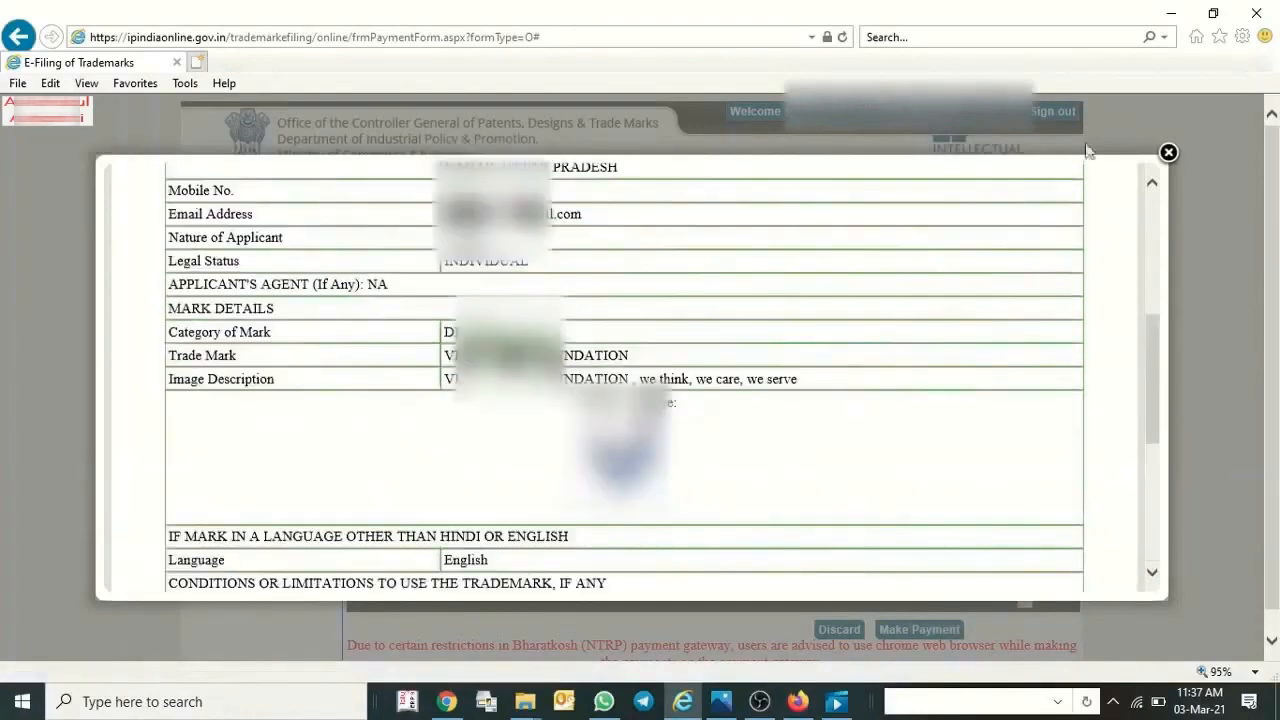
left_click(1167, 152)
Proceed to payment for the selected TM-A form and read the Non-Tax Receipt Portal terms and conditions.
scroll(889, 583, "down", 2)
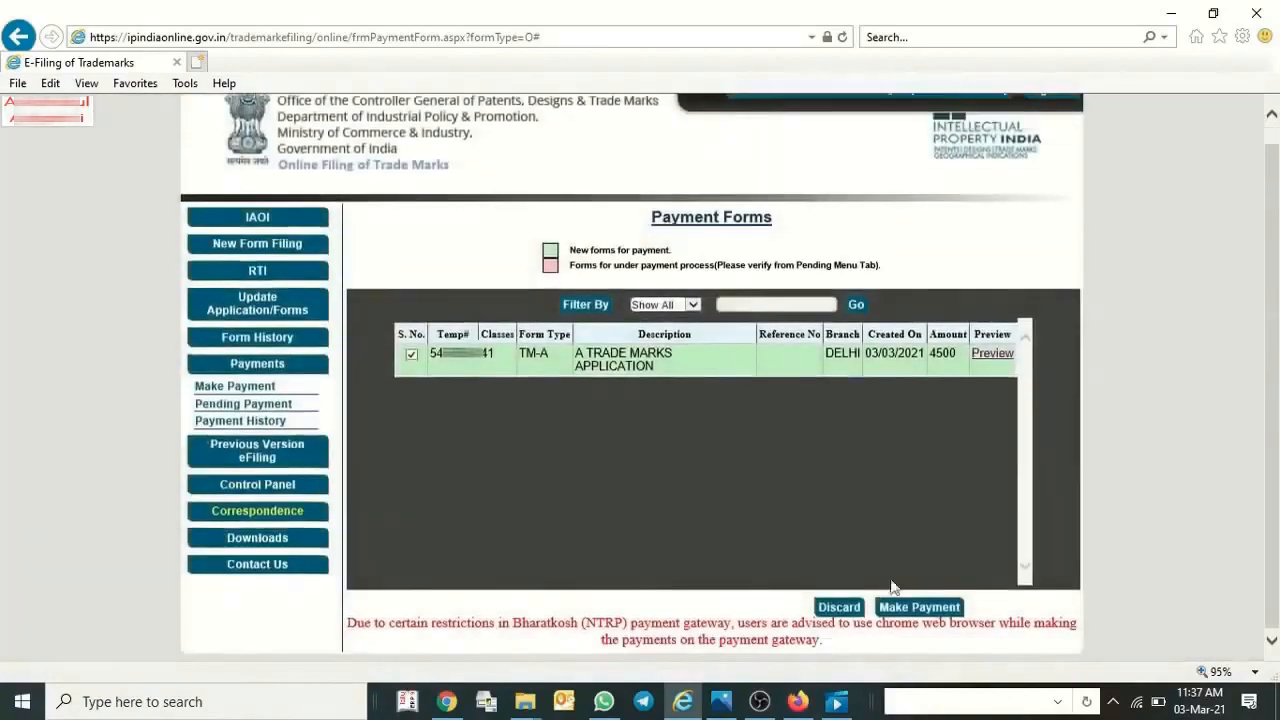
left_click(893, 607)
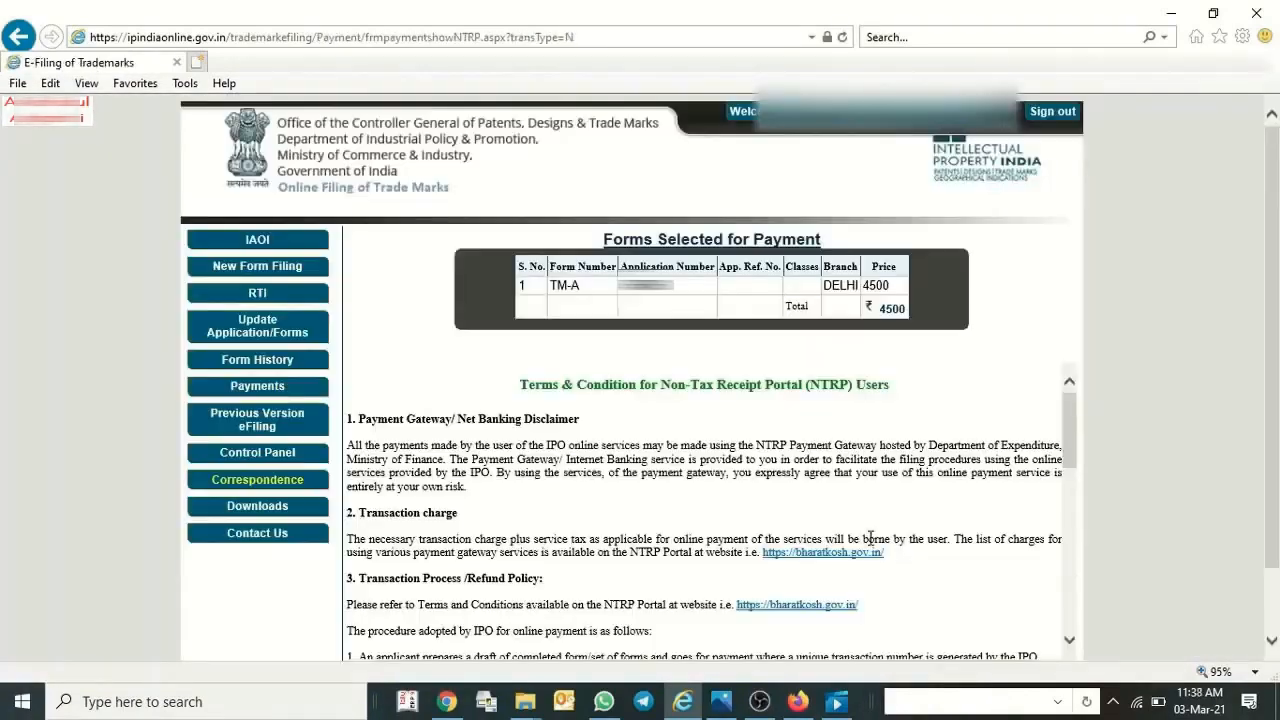
scroll(873, 538, "down", 5)
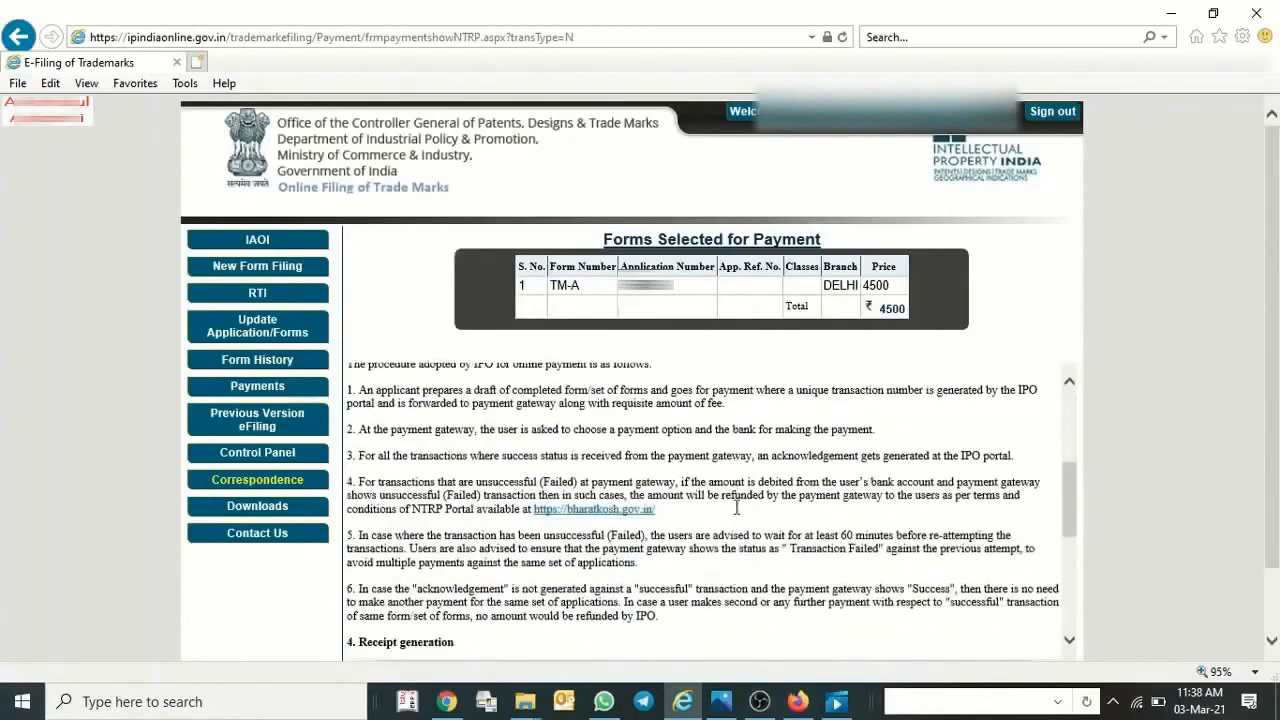
scroll(737, 514, "down", 7)
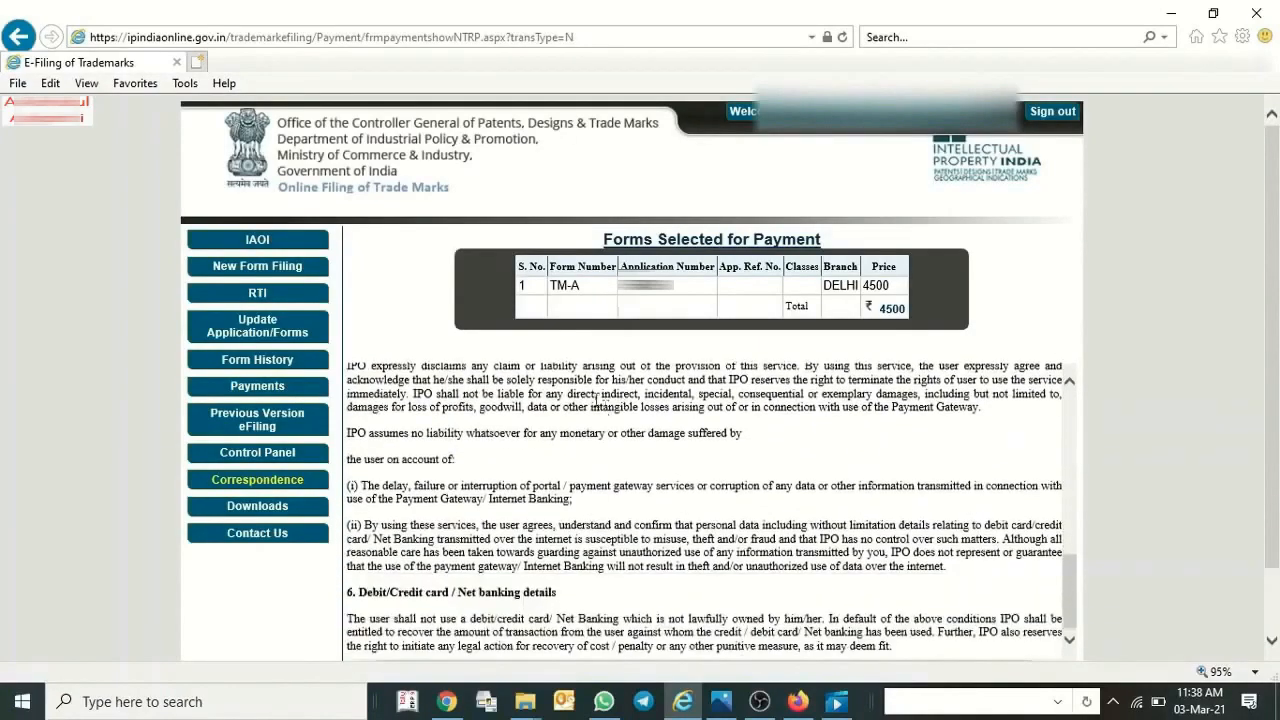
scroll(435, 450, "up", 4)
scroll(557, 443, "up", 5)
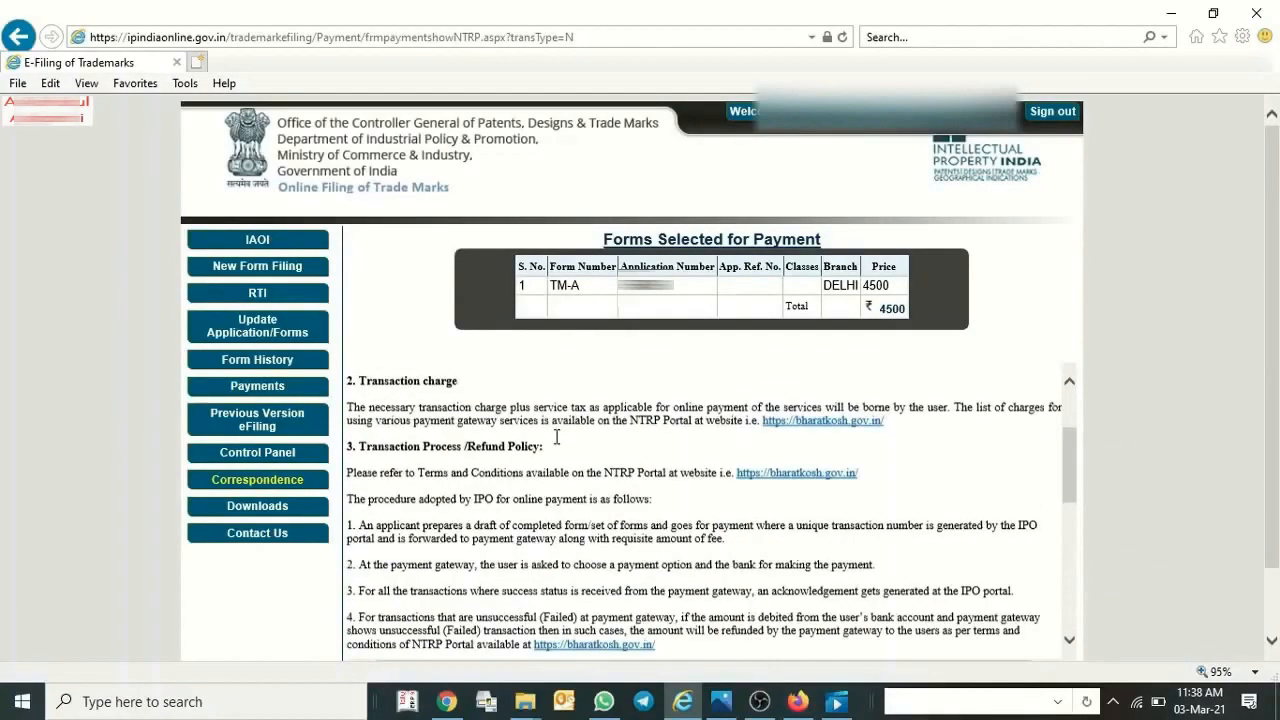
scroll(557, 443, "down", 2)
scroll(557, 443, "down", 5)
Agree to the Terms & Conditions and try to start the payment for the TM-A form.
left_click(608, 606)
scroll(575, 450, "up", 6)
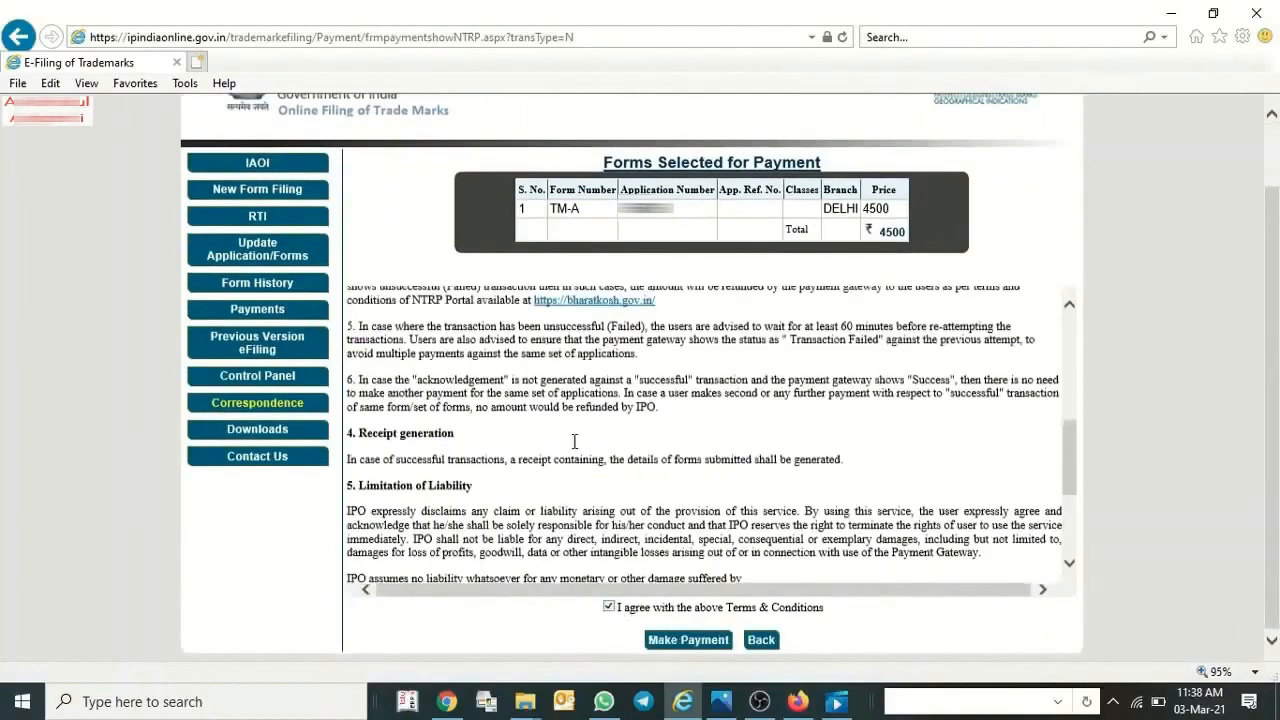
scroll(575, 450, "up", 2)
scroll(432, 465, "down", 1)
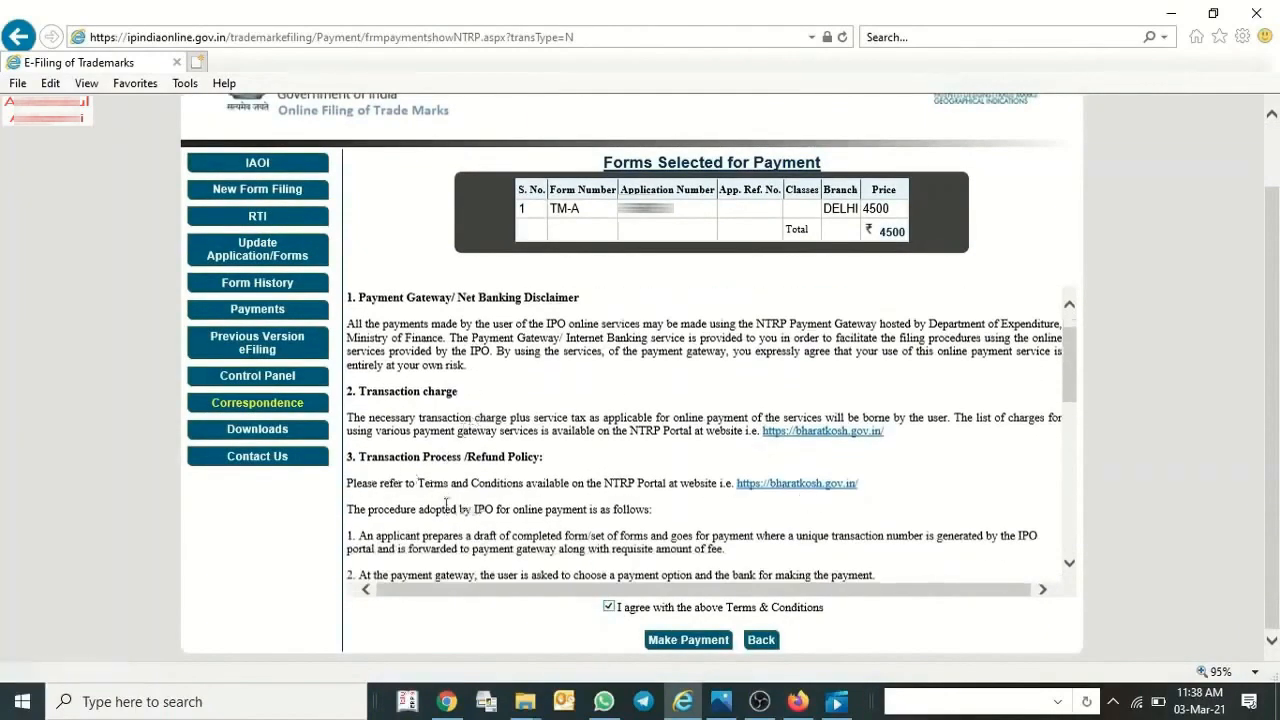
scroll(447, 503, "down", 1)
left_click(688, 639)
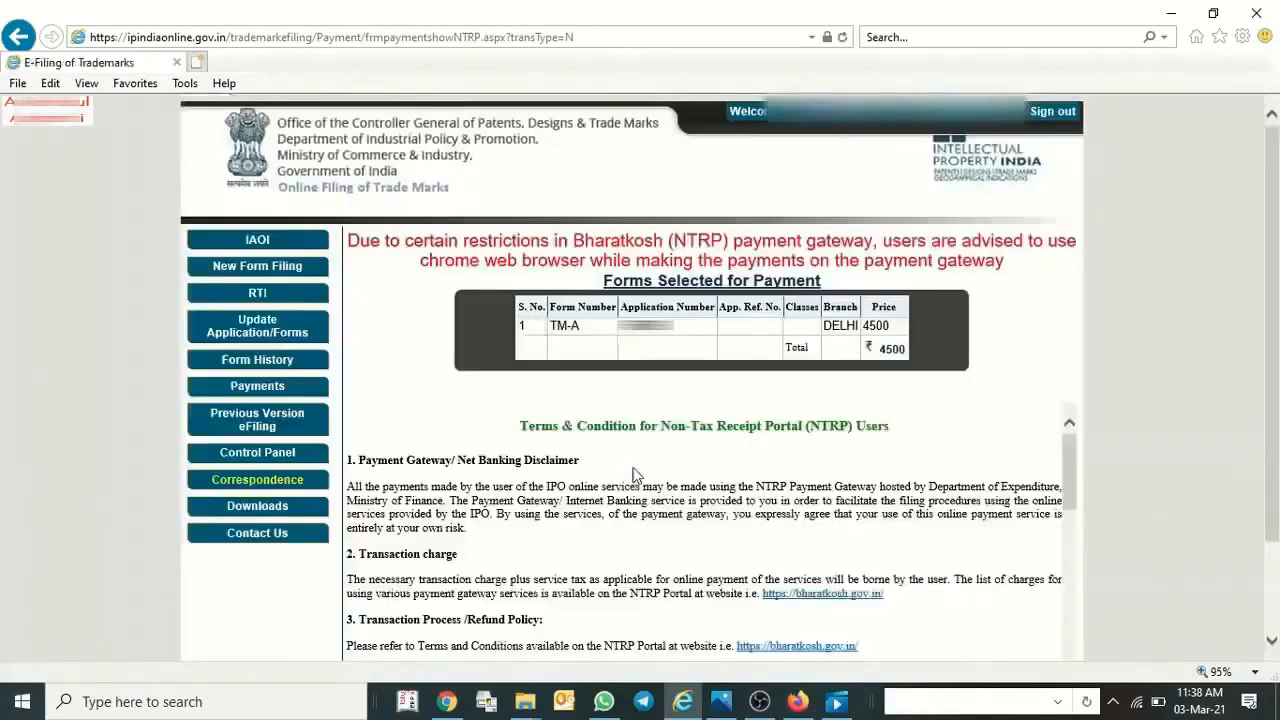
Read the payment gateway's browser advisory and sign out of the trademark e-filing account.
scroll(632, 476, "down", 10)
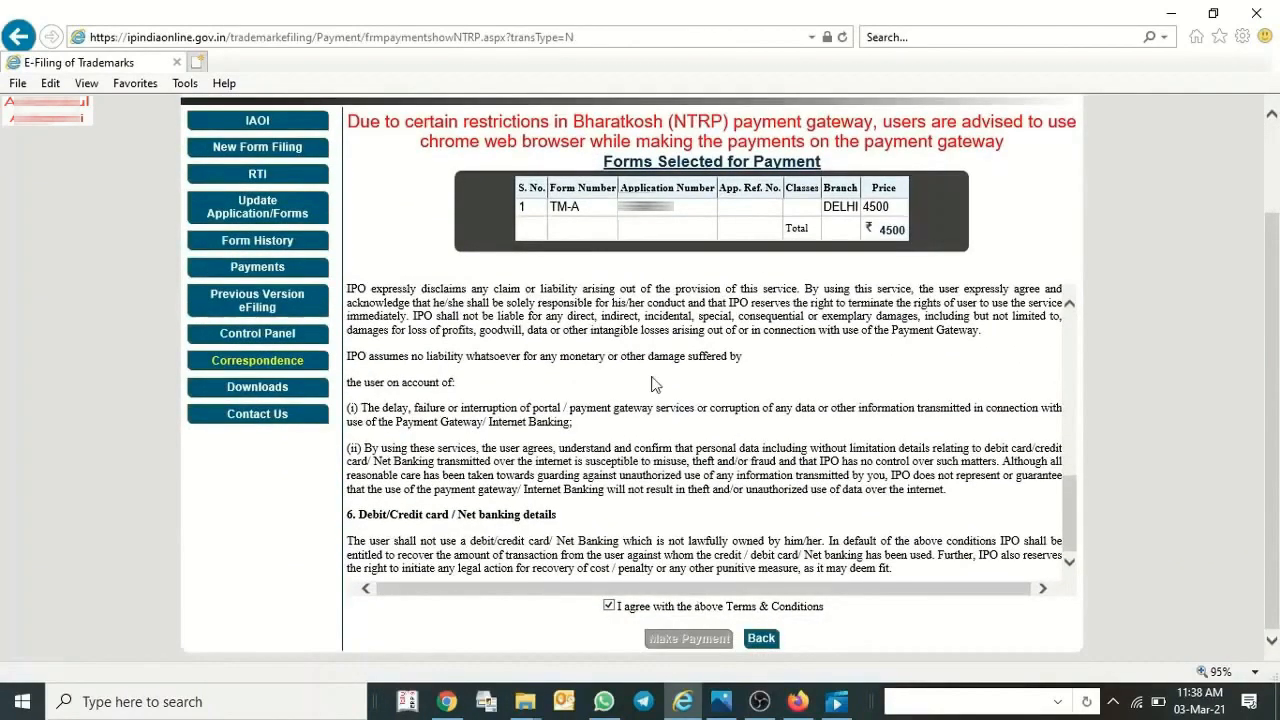
scroll(726, 403, "up", 12)
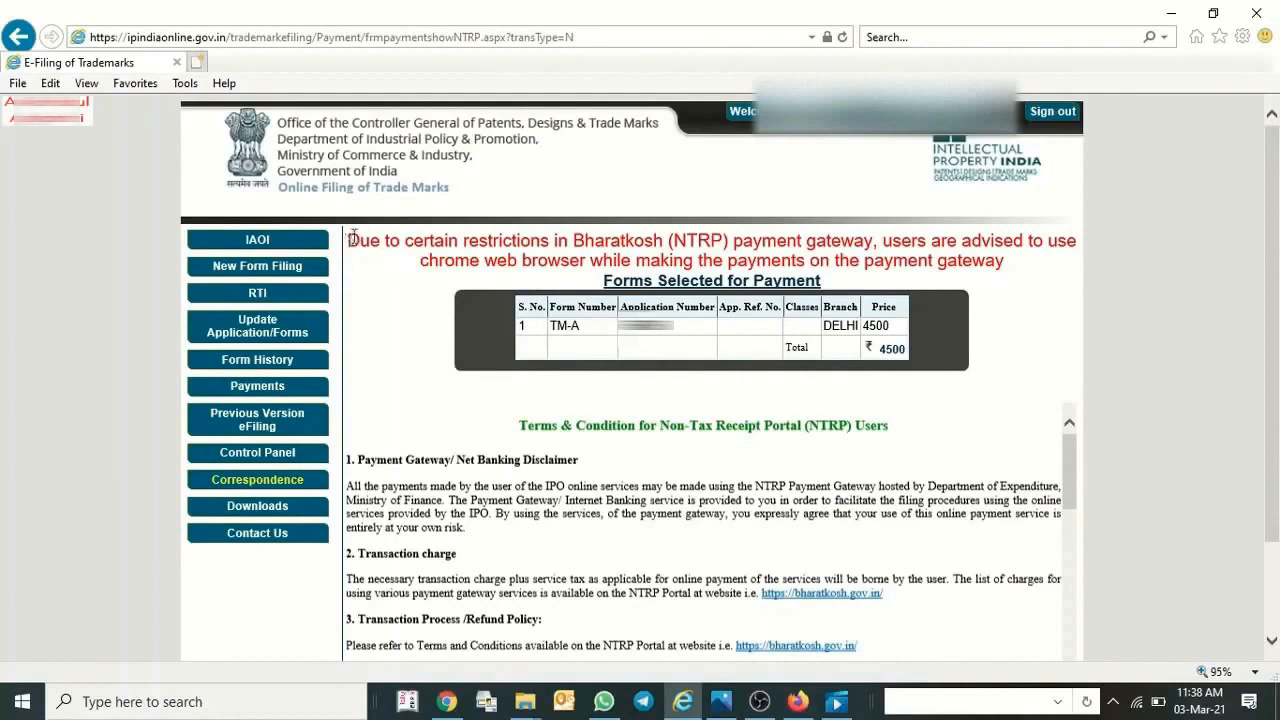
left_click_drag(353, 237, 988, 276)
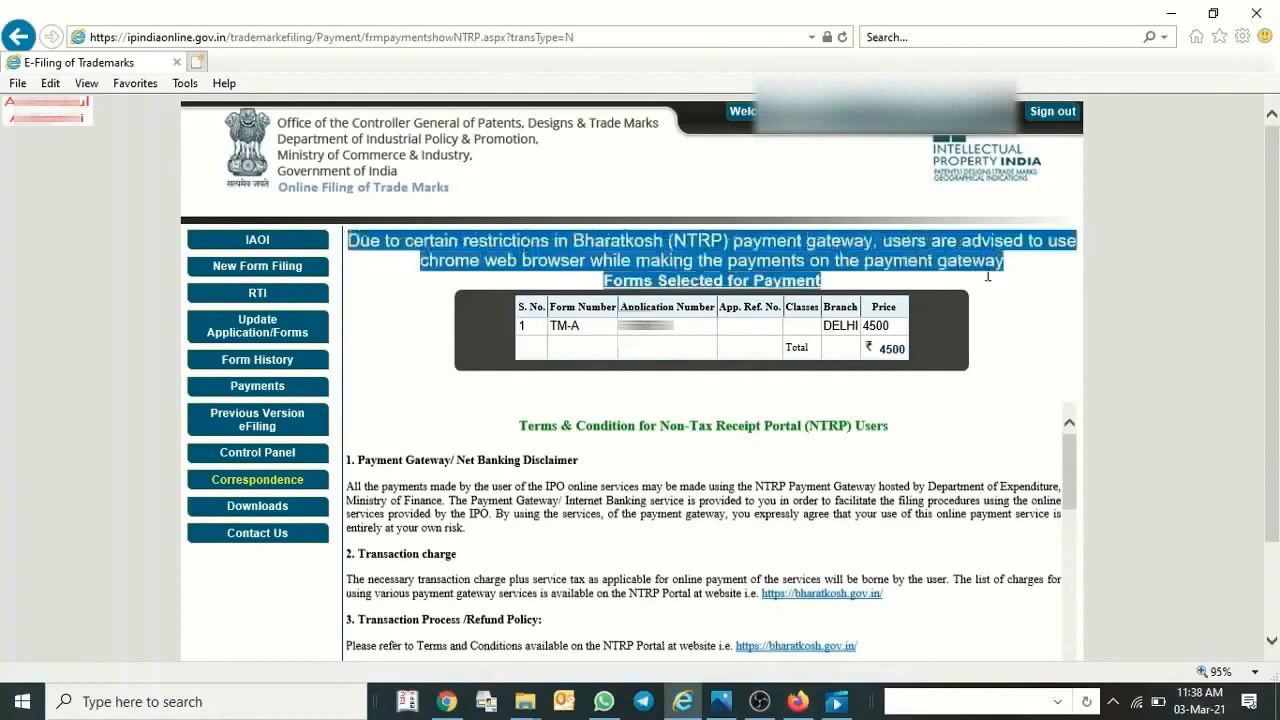
left_click(577, 280)
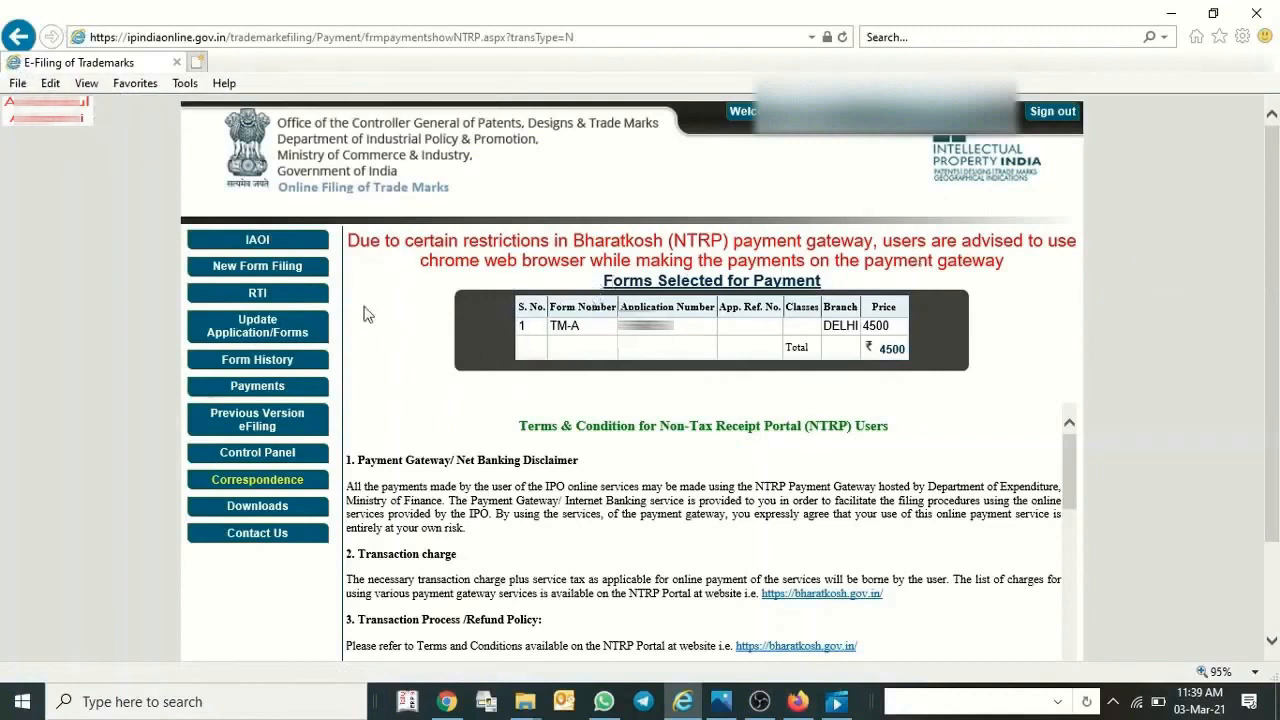
left_click(1051, 113)
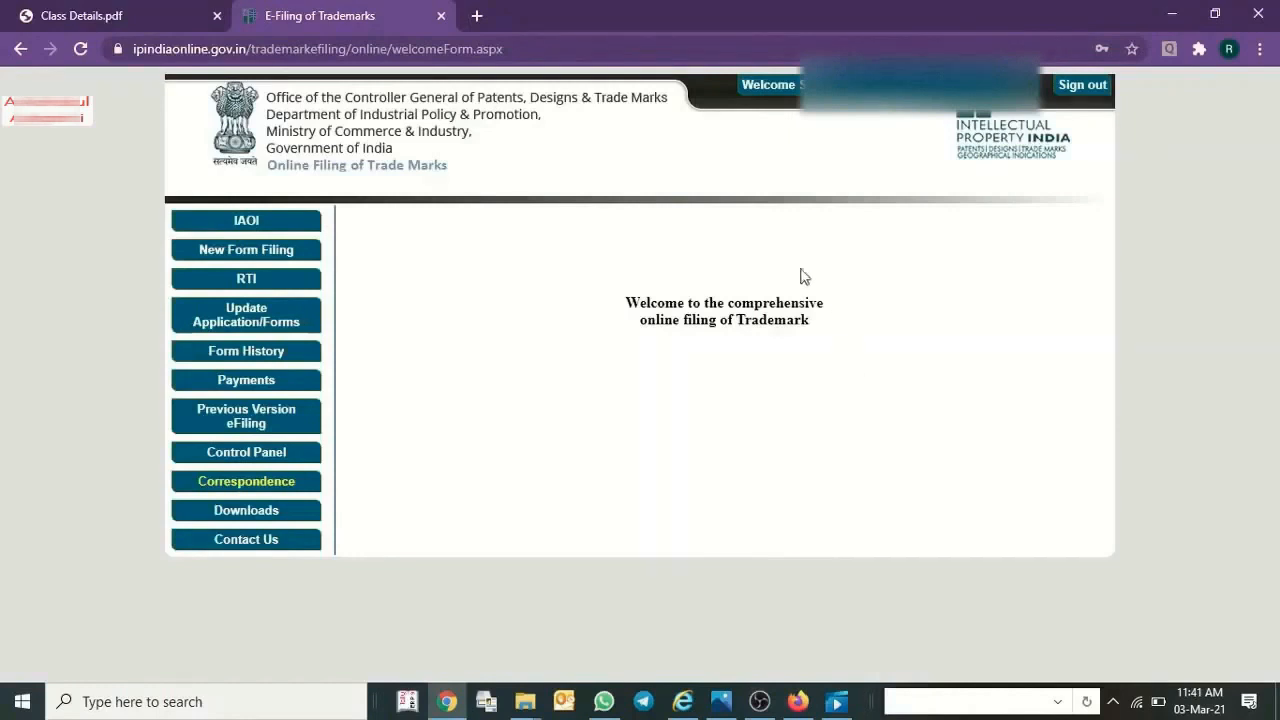
In Chrome, open the forms awaiting payment, select the TM-A trade marks application and proceed to its payment.
left_click(240, 382)
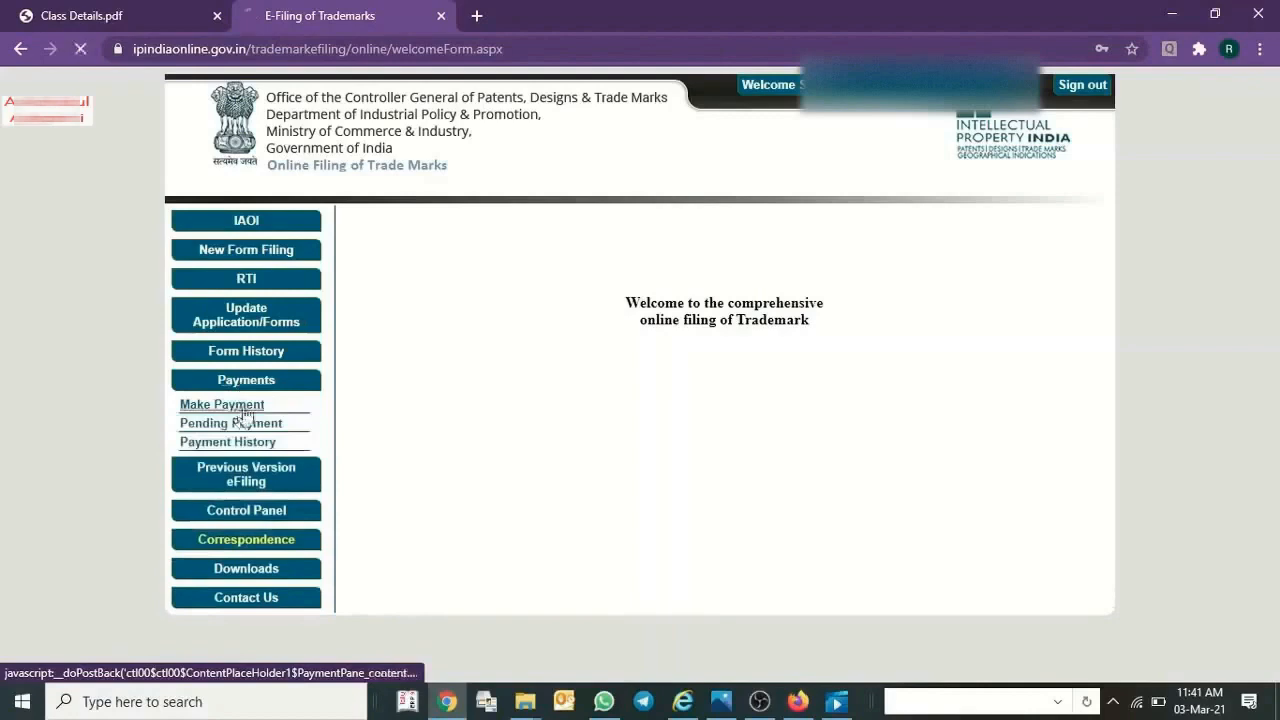
left_click(239, 406)
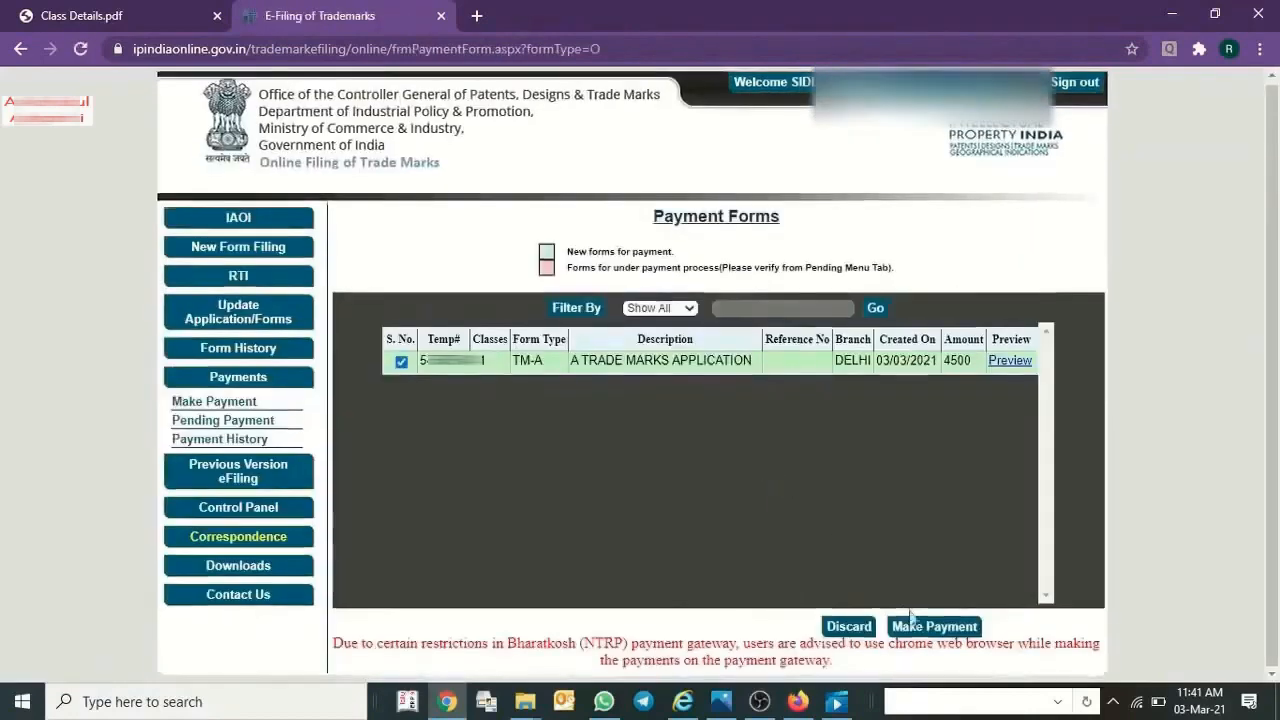
left_click(918, 630)
Agree to the Non-Tax Receipt Portal Terms & Conditions and continue to the Bharatkosh payment portal.
scroll(525, 570, "down", 10)
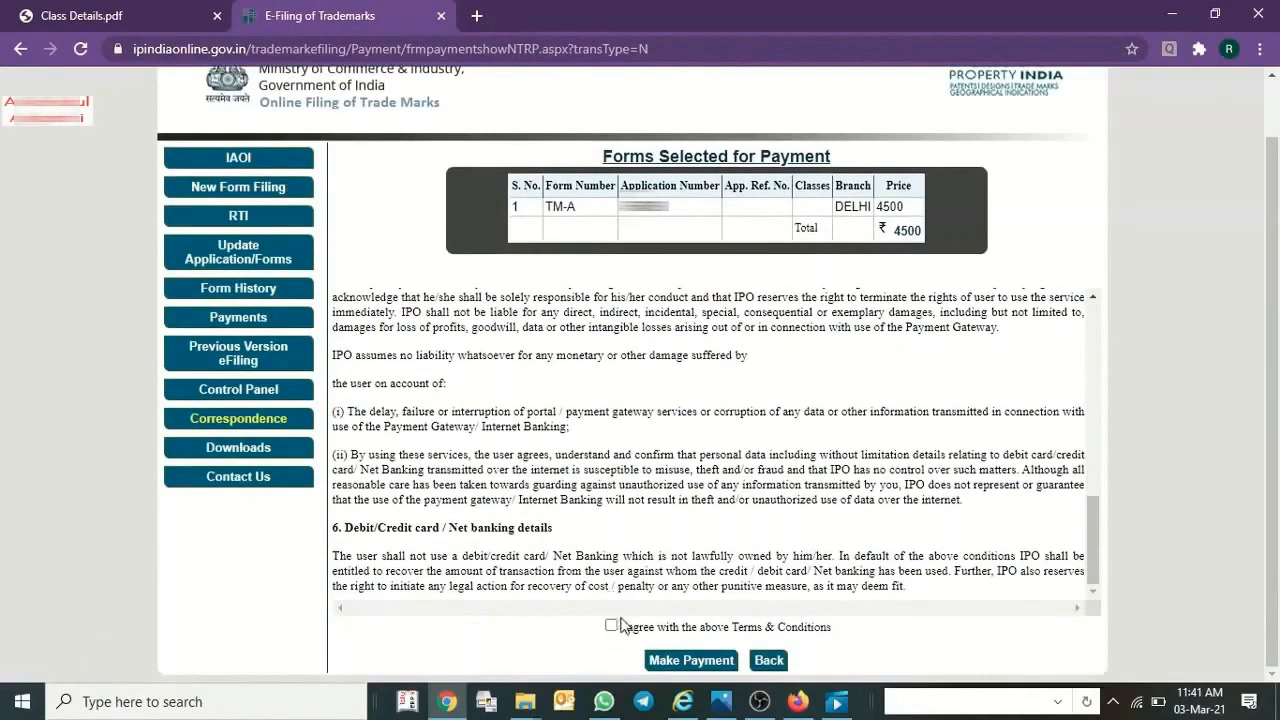
scroll(632, 622, "up", 1)
scroll(491, 431, "down", 1)
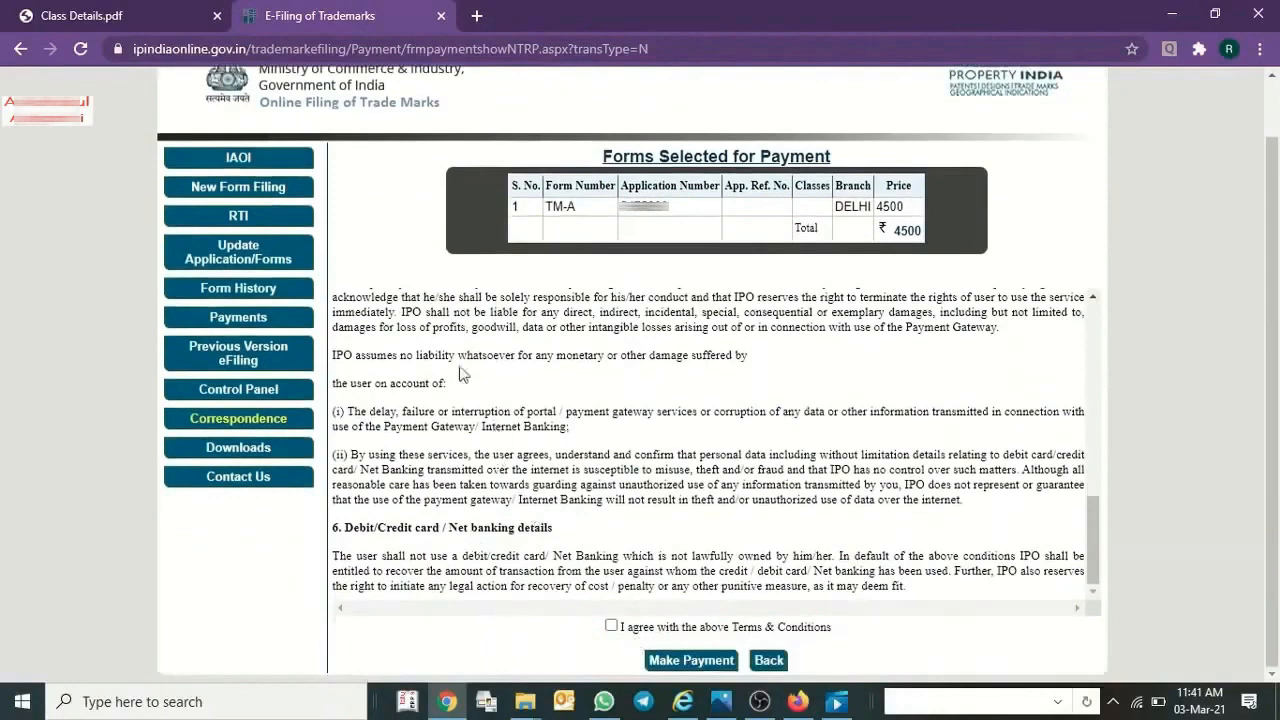
left_click(611, 626)
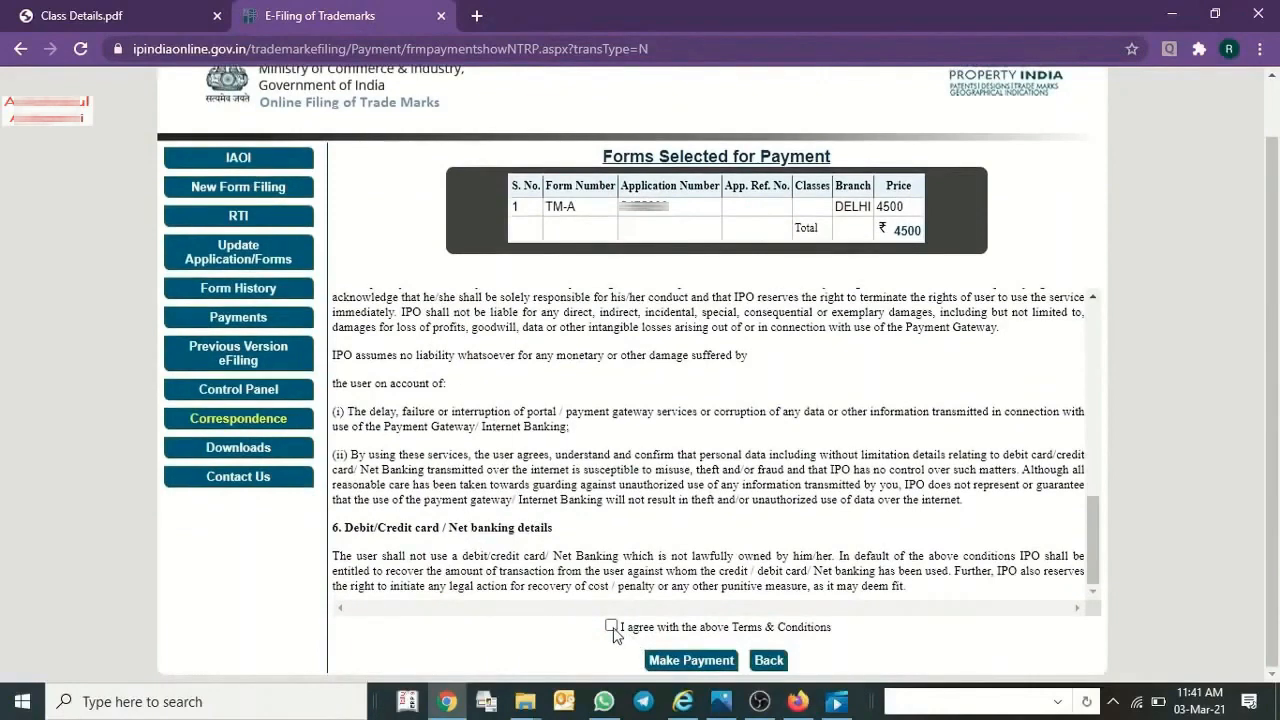
left_click(700, 662)
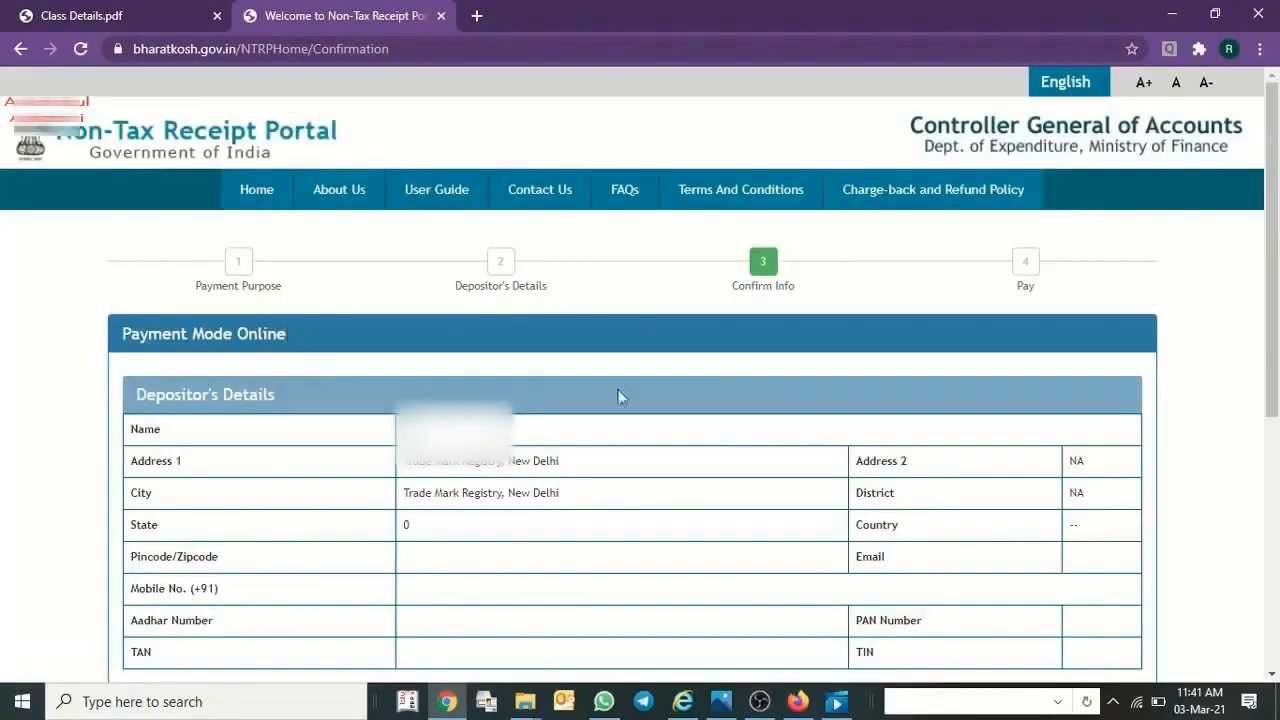
Try to confirm the depositor's and purpose details by entering the captcha text.
scroll(660, 390, "down", 1)
scroll(700, 390, "down", 3)
scroll(500, 440, "down", 2)
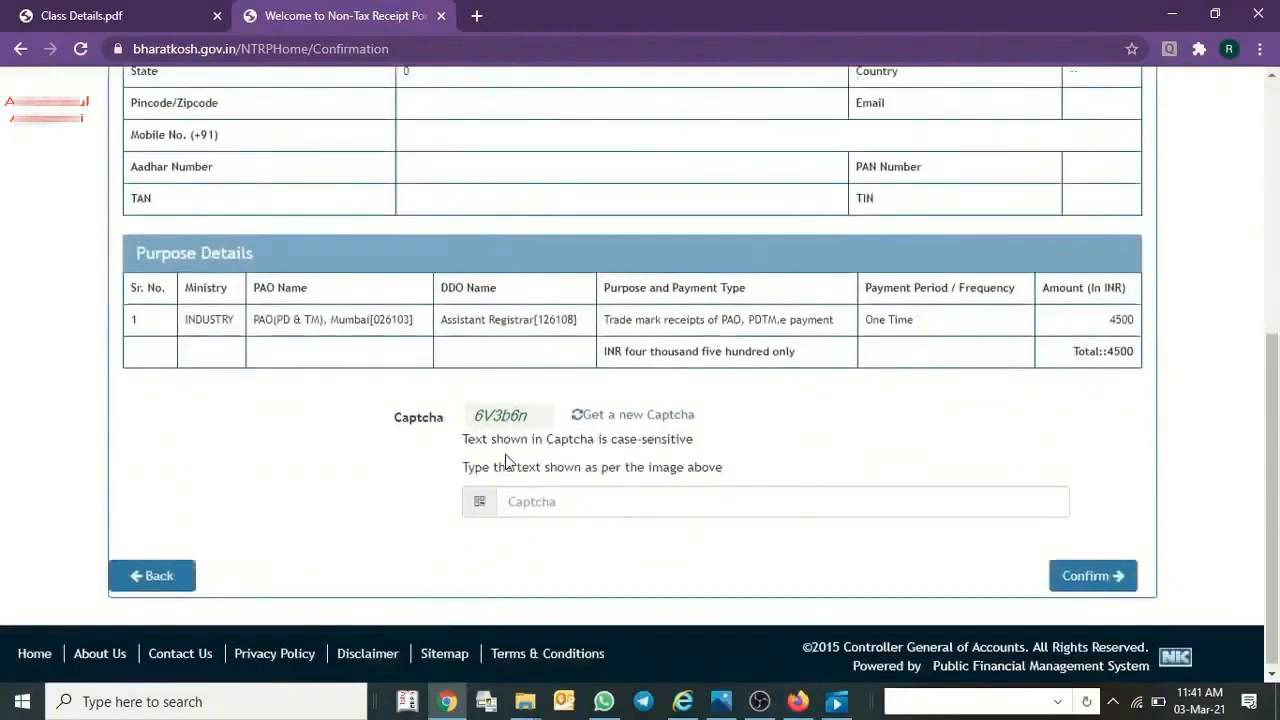
left_click(566, 501)
type("6V3b6n")
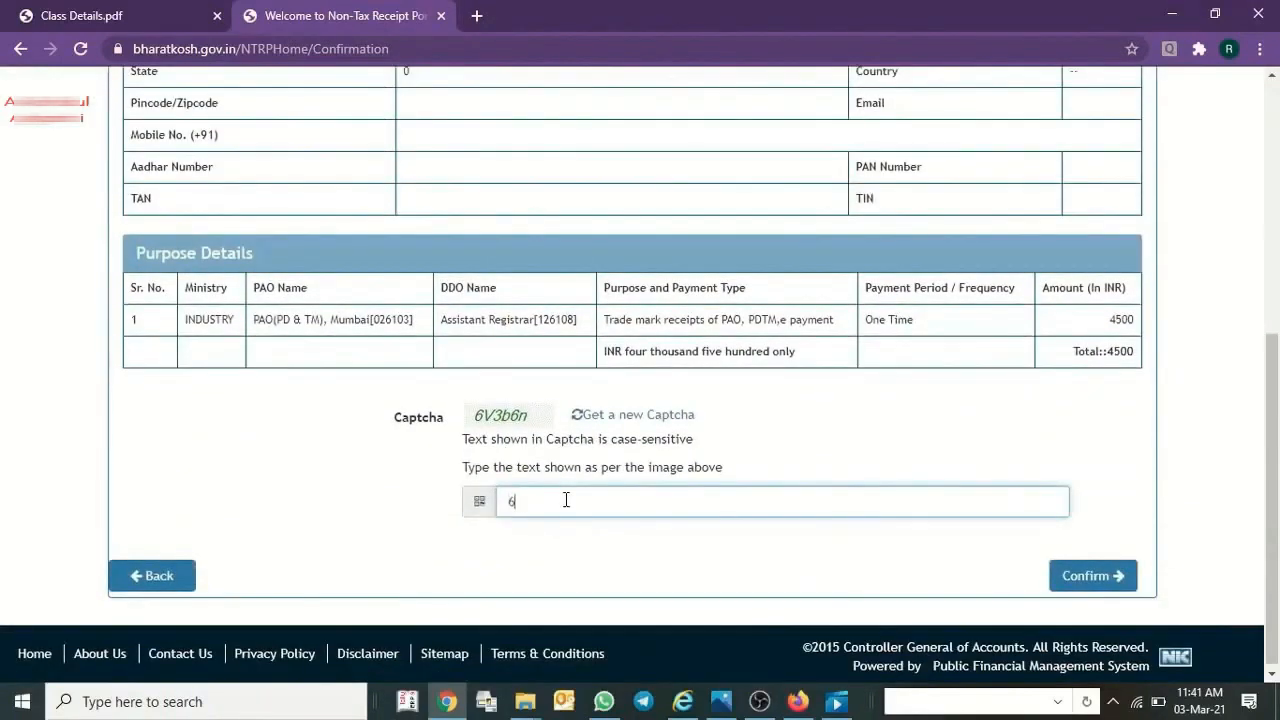
key("Return")
scroll(600, 460, "down", 4)
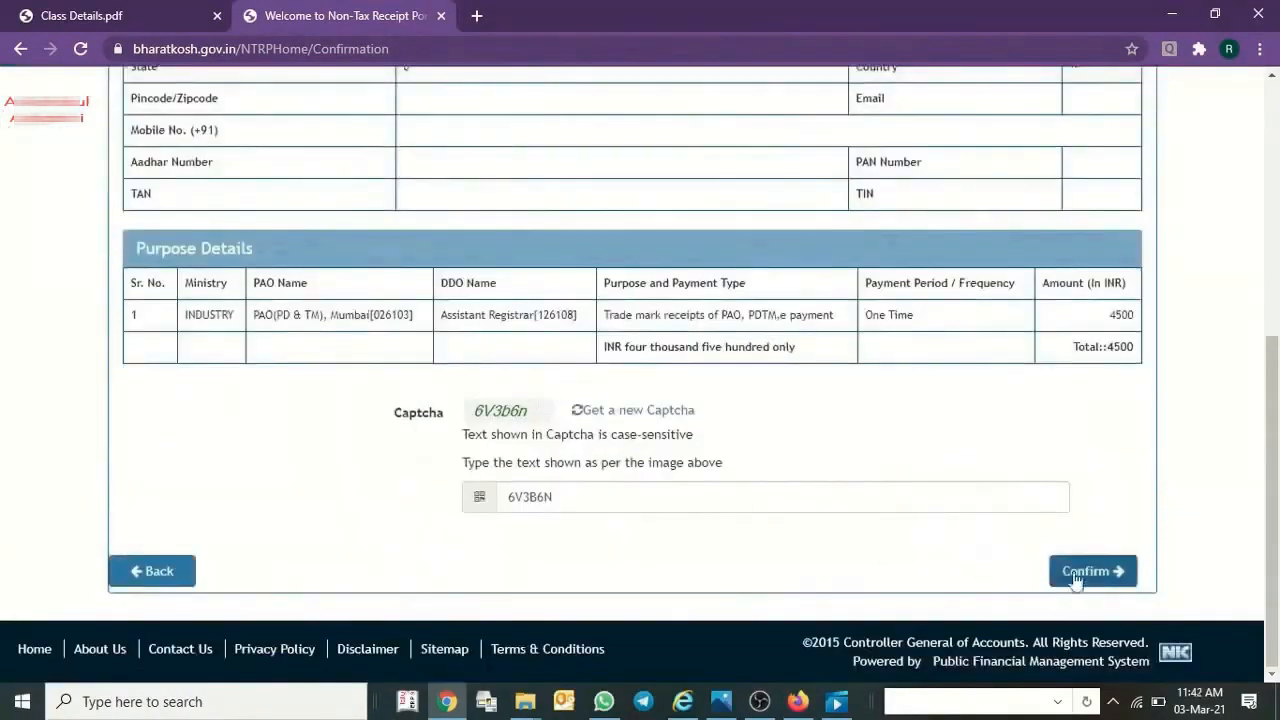
left_click(1080, 571)
Replace the captcha entry with the new case-sensitive captcha text and confirm the payment information.
scroll(240, 384, "down", 5)
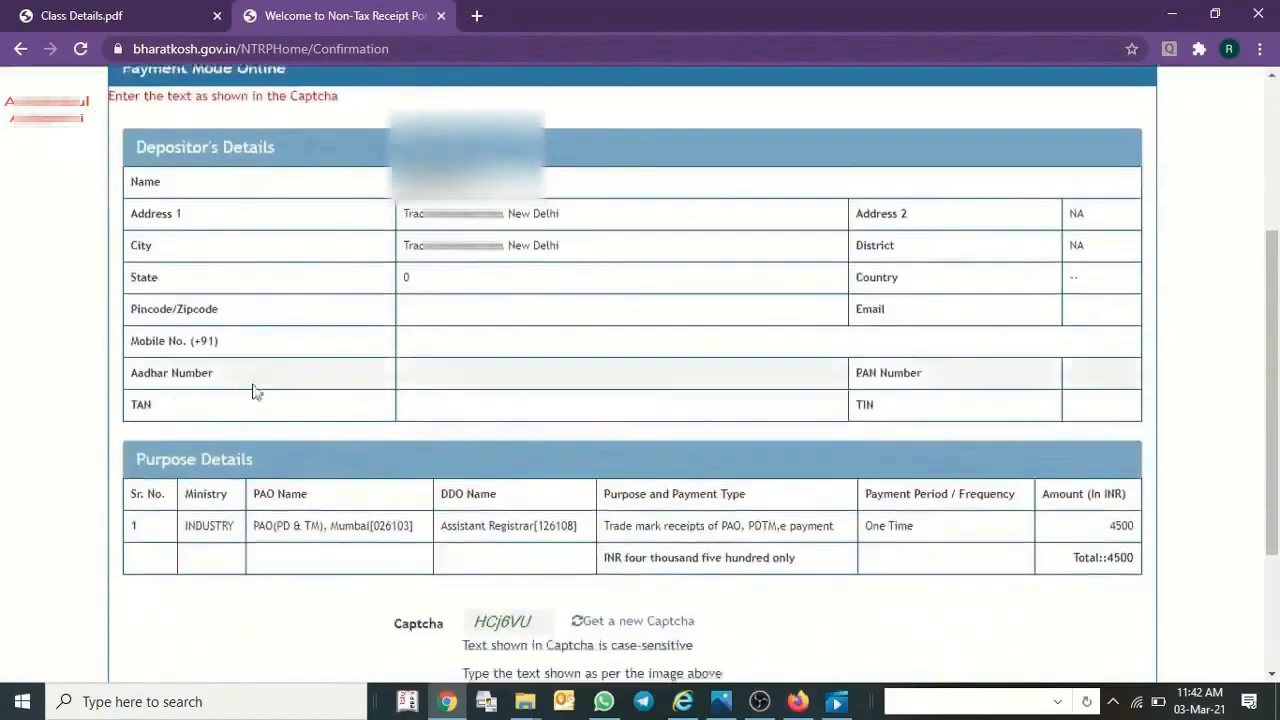
left_click_drag(563, 497, 503, 497)
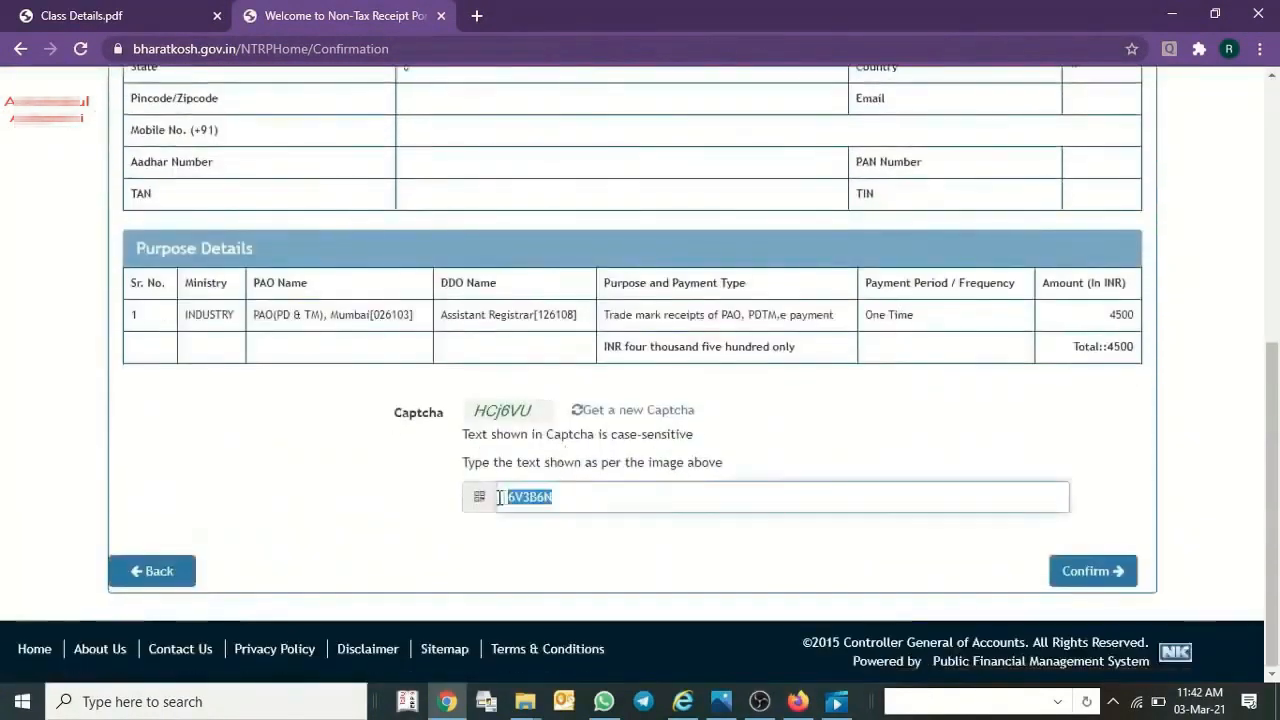
type("HCj6VU")
left_click(1090, 574)
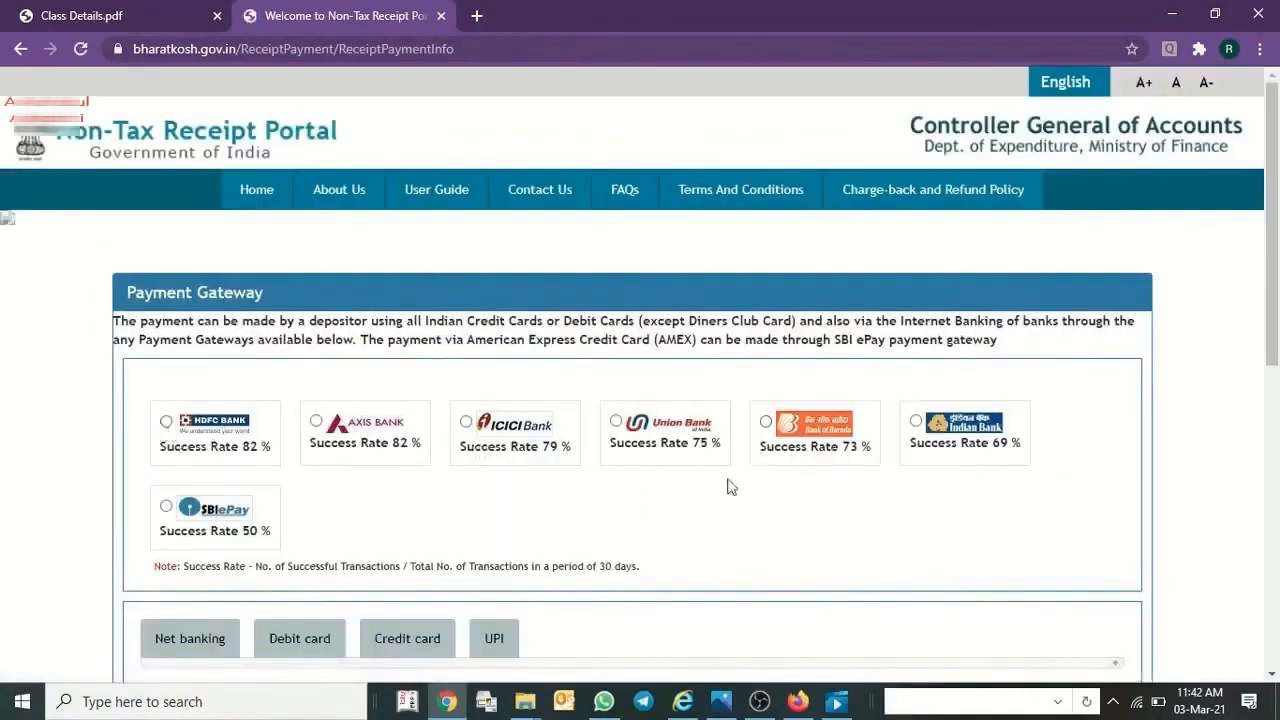
Choose net banking as the payment method and HDFC Bank as the payment gateway.
scroll(728, 486, "down", 2)
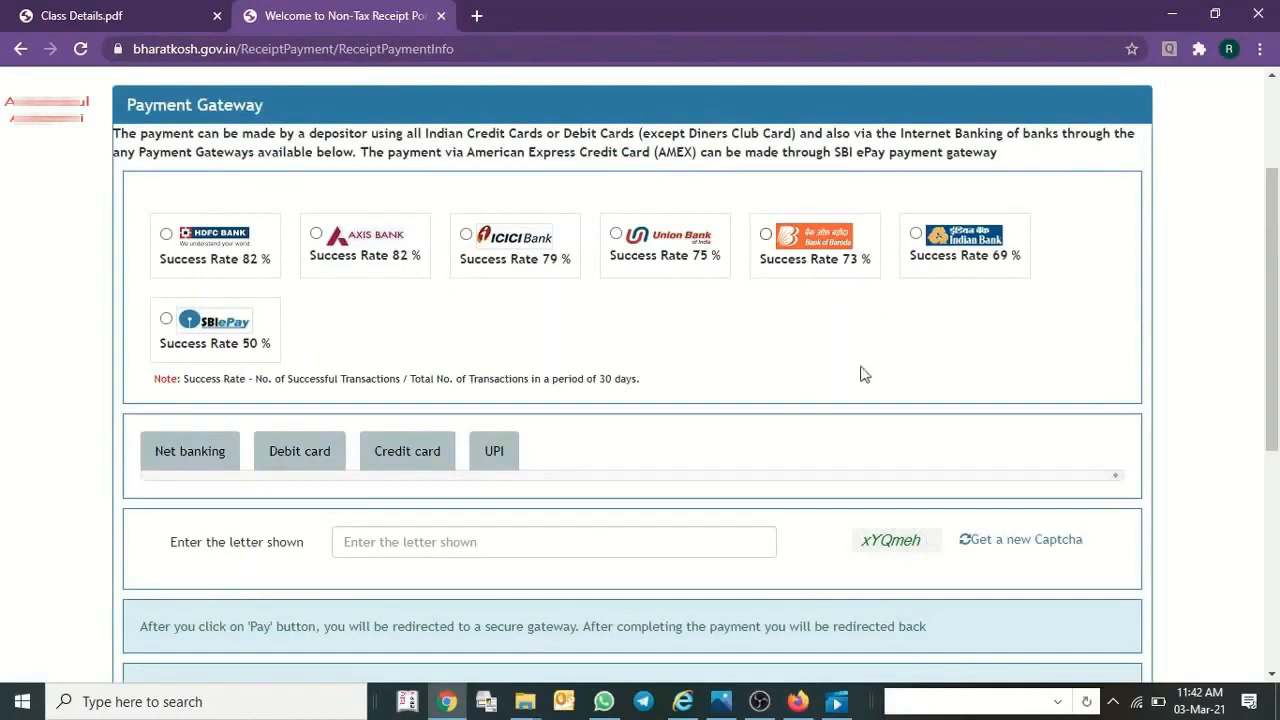
left_click(220, 455)
scroll(350, 410, "down", 2)
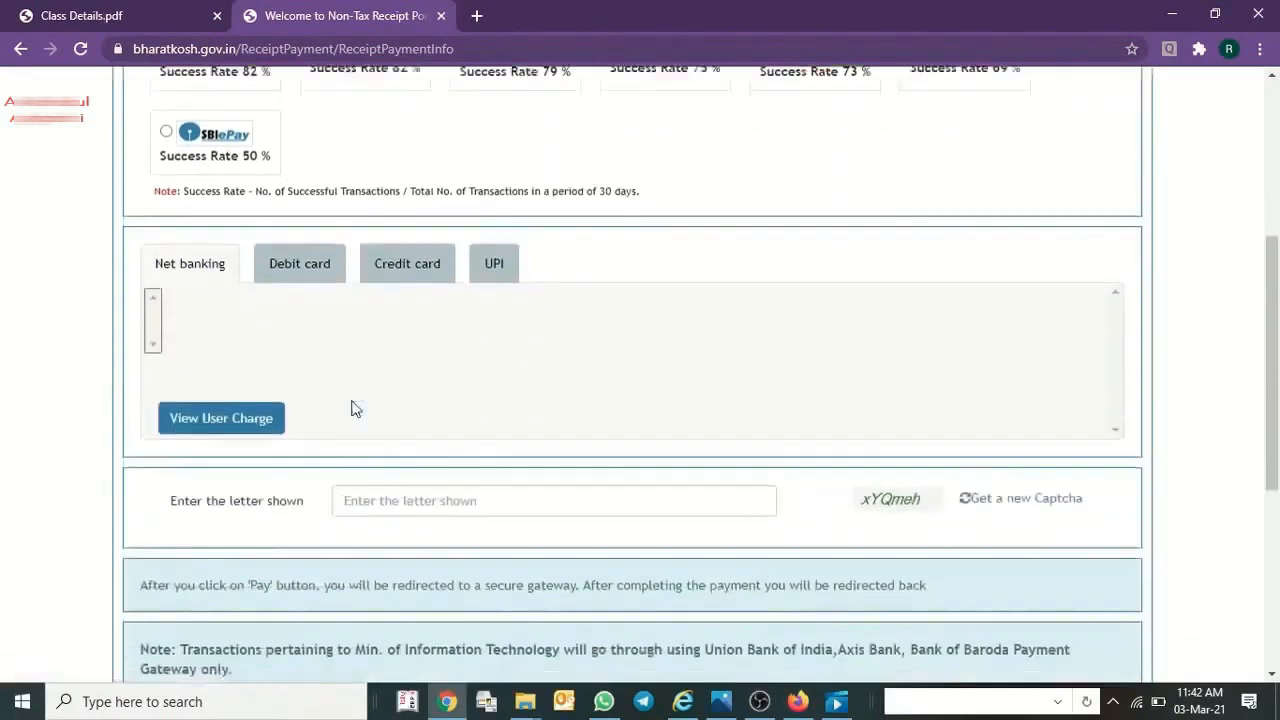
scroll(351, 408, "up", 2)
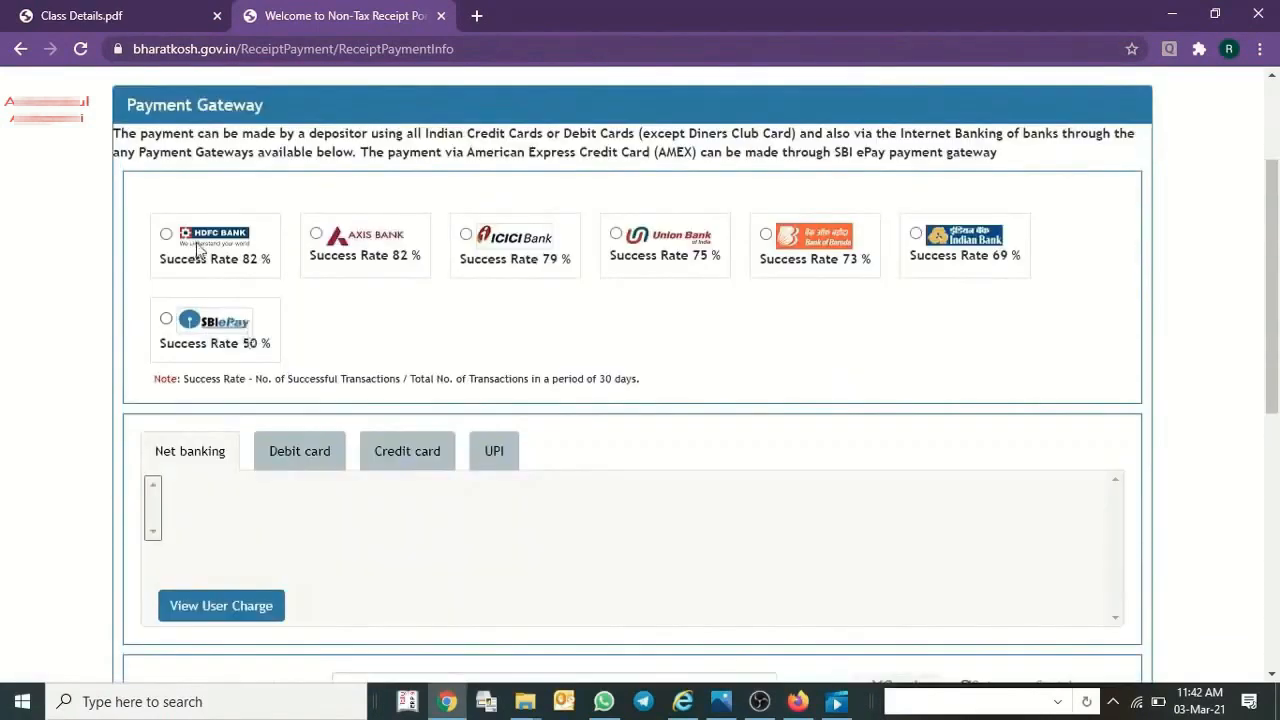
left_click(198, 245)
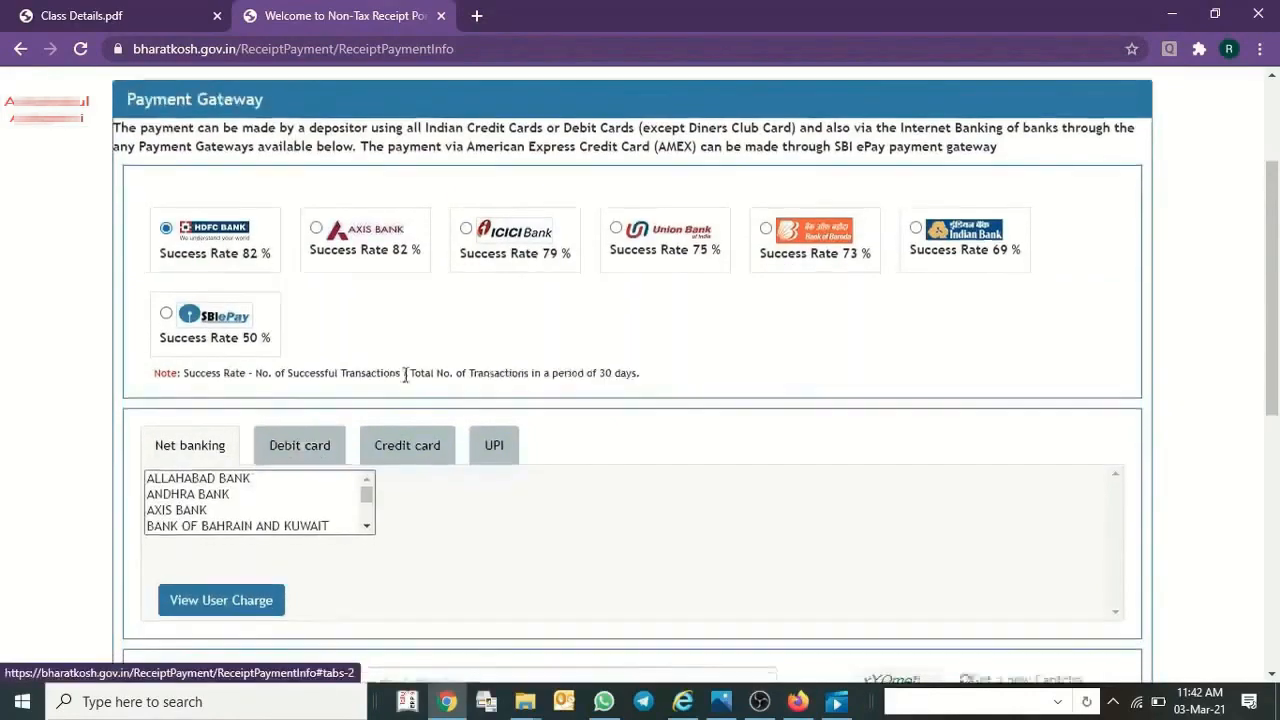
Acknowledge the payment terms and conditions, try to pay, and dismiss the captcha alert.
scroll(405, 375, "down", 6)
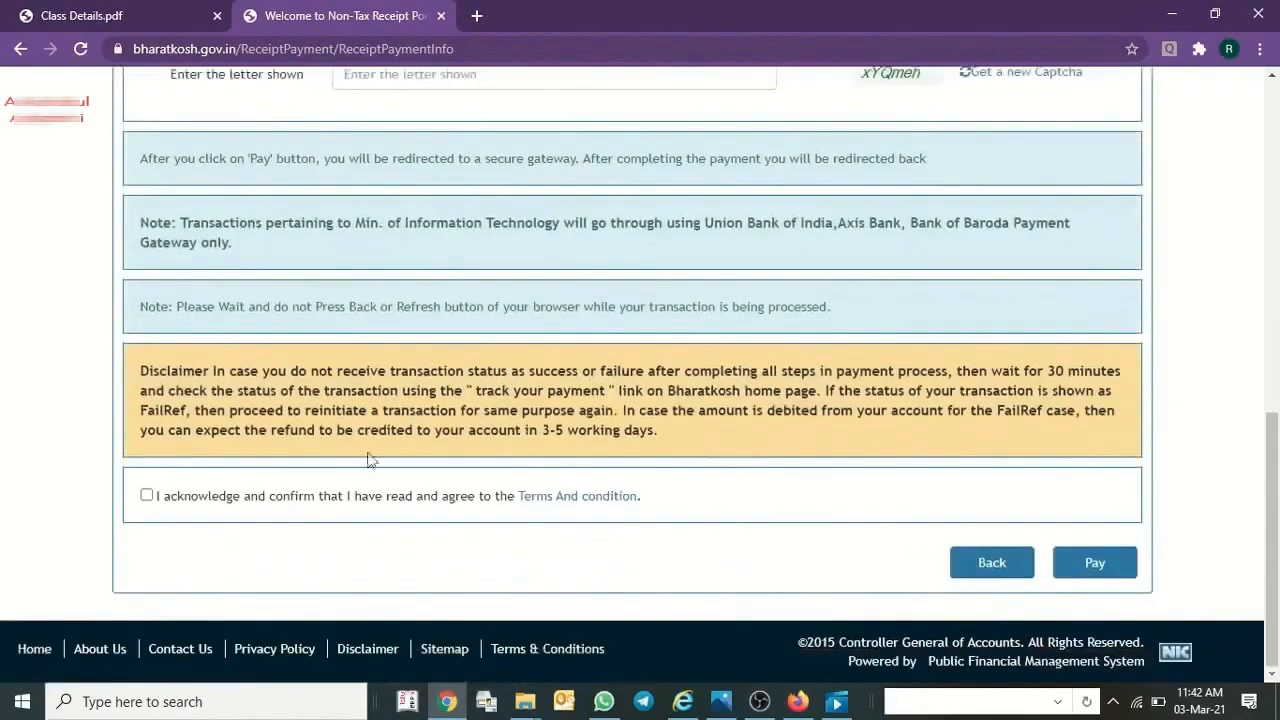
left_click(147, 495)
scroll(683, 220, "up", 7)
scroll(320, 354, "down", 5)
scroll(1018, 585, "down", 2)
left_click(1094, 562)
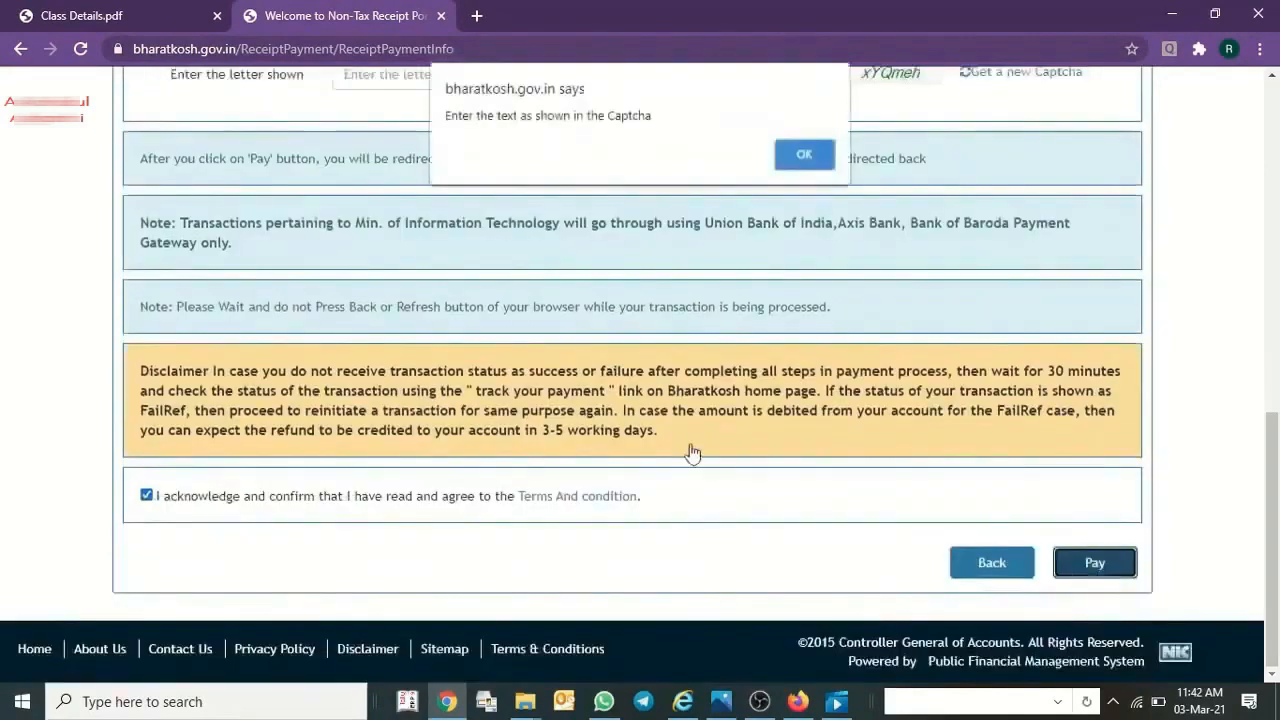
left_click(805, 154)
Enter the displayed captcha text in the payment gateway form, try to pay, and dismiss the aggregator alert.
scroll(550, 532, "up", 5)
left_click(510, 545)
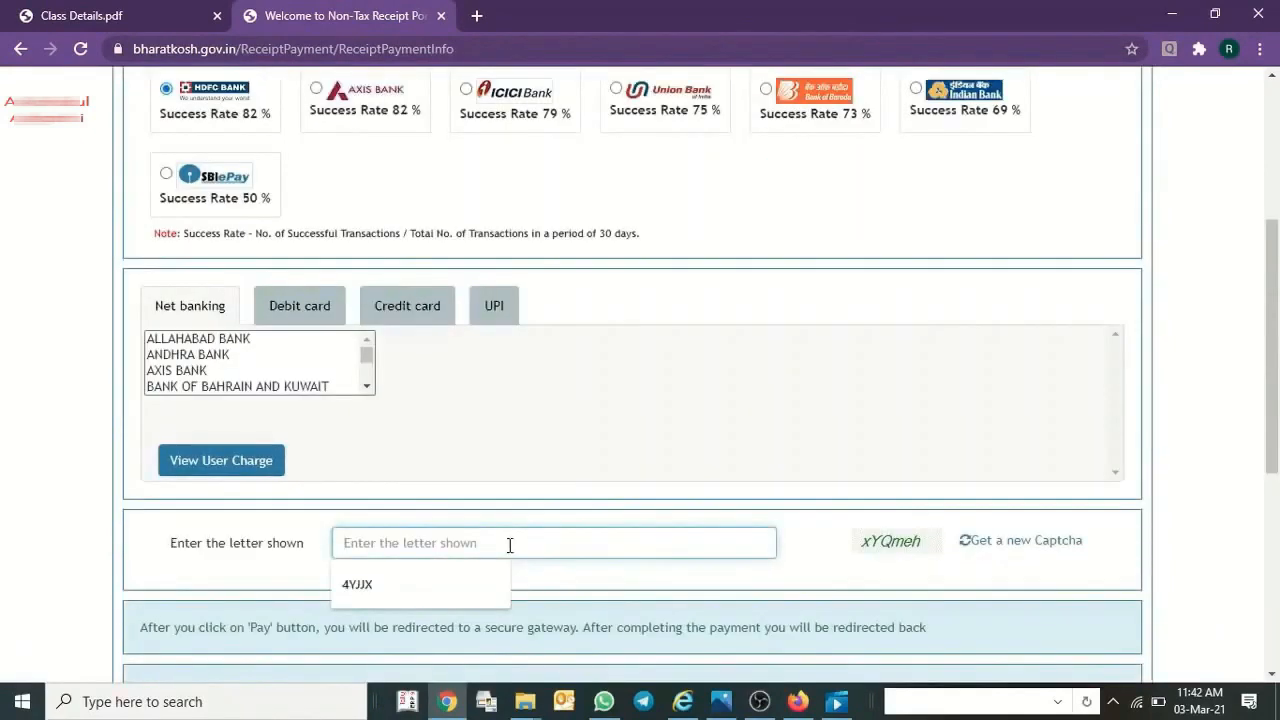
scroll(509, 543, "up", 2)
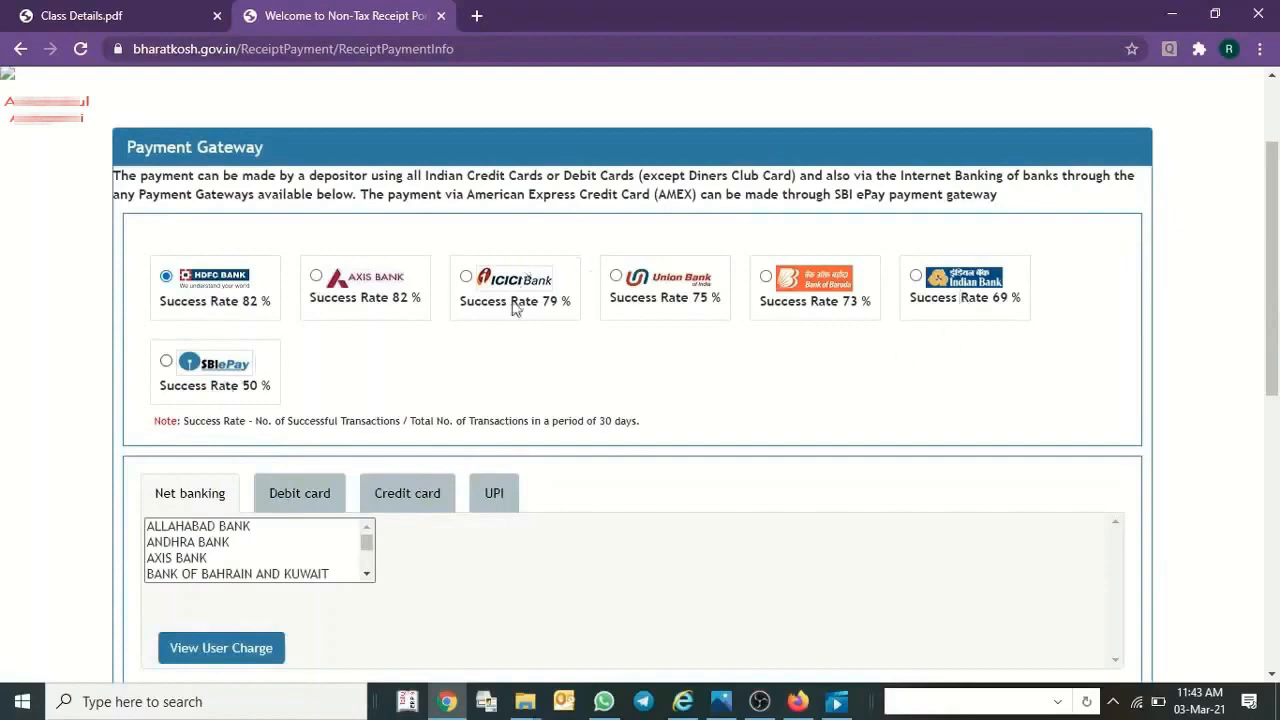
scroll(1087, 567, "down", 6)
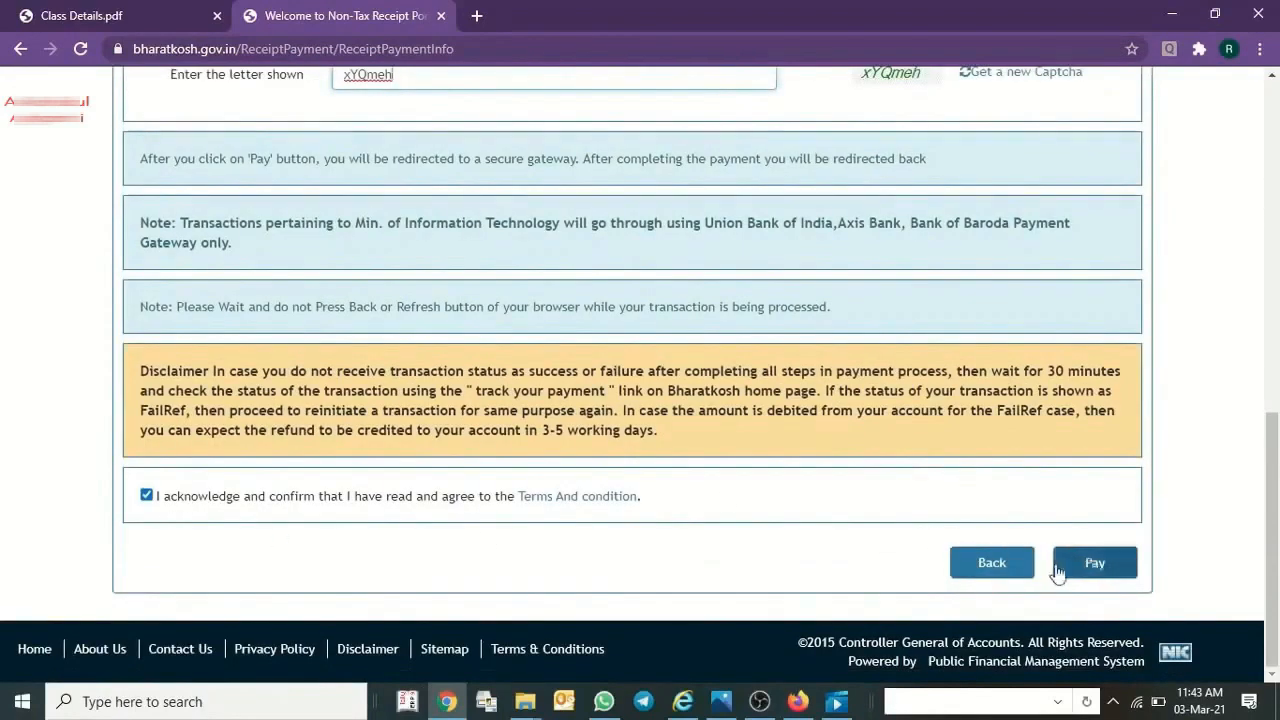
left_click(1087, 567)
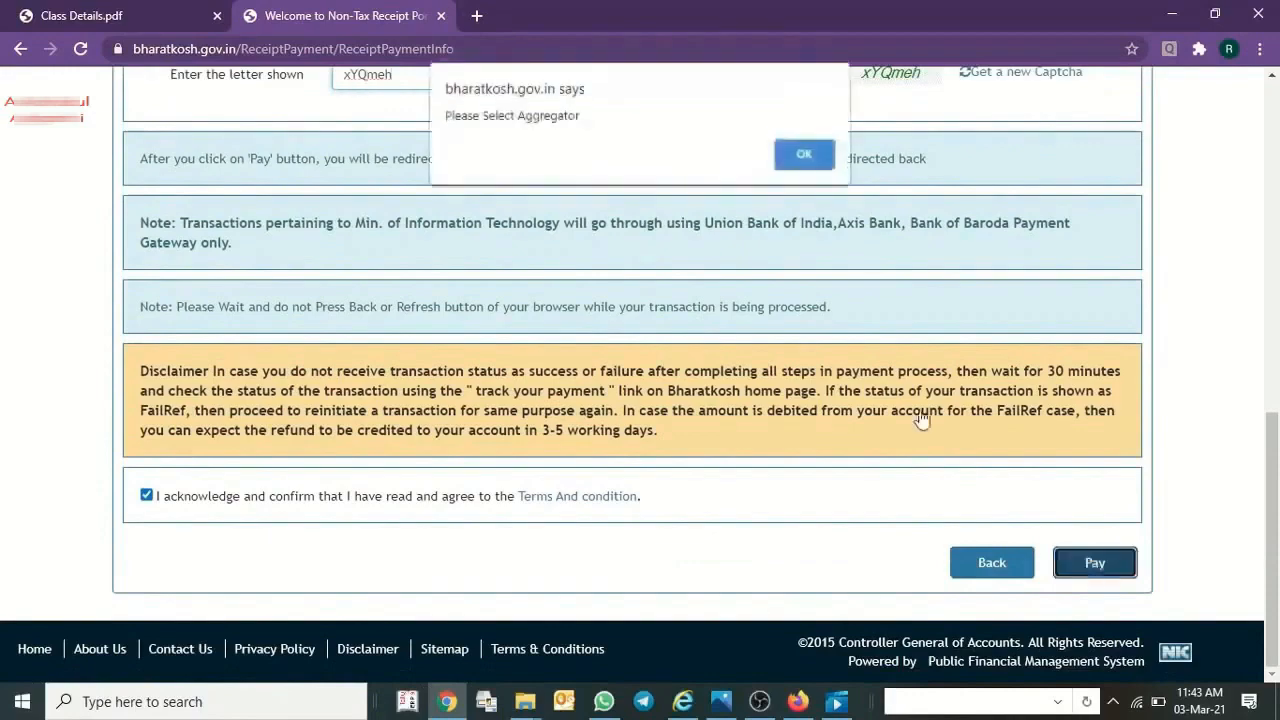
left_click(808, 158)
Select HDFC BANK LTD as the net banking bank and proceed with the payment.
left_click(238, 371)
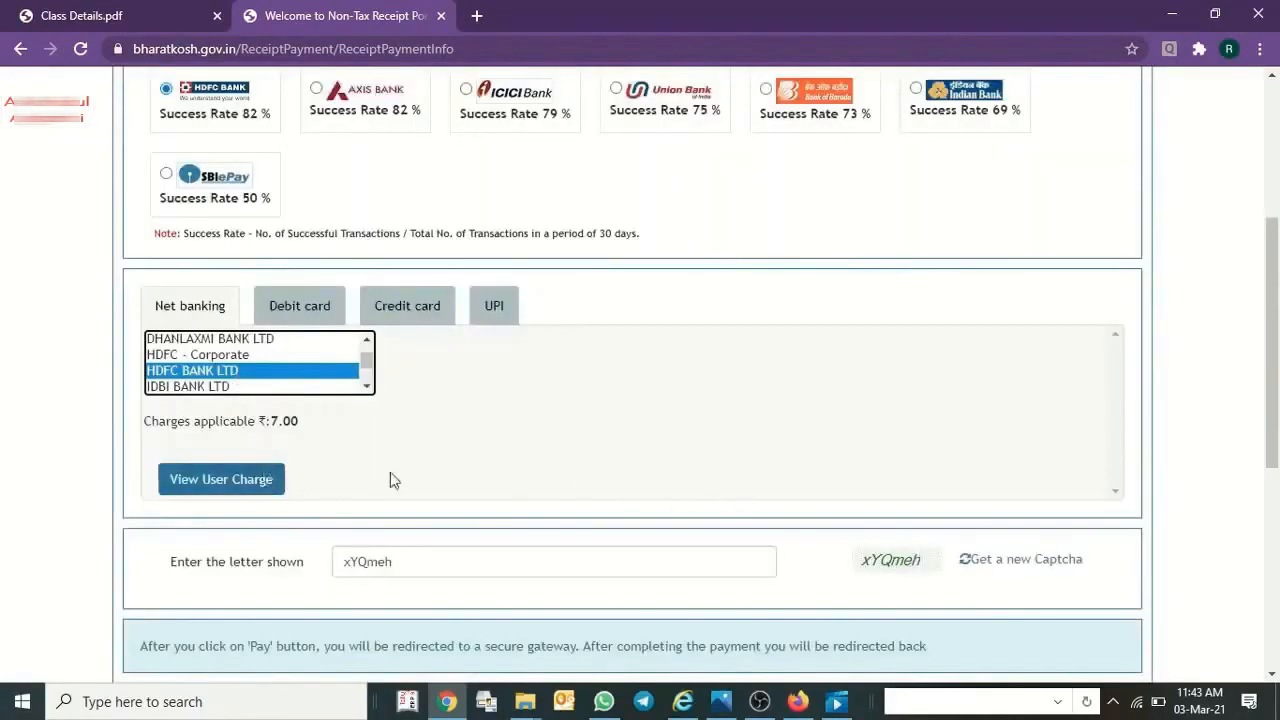
scroll(643, 486, "down", 5)
left_click(1094, 562)
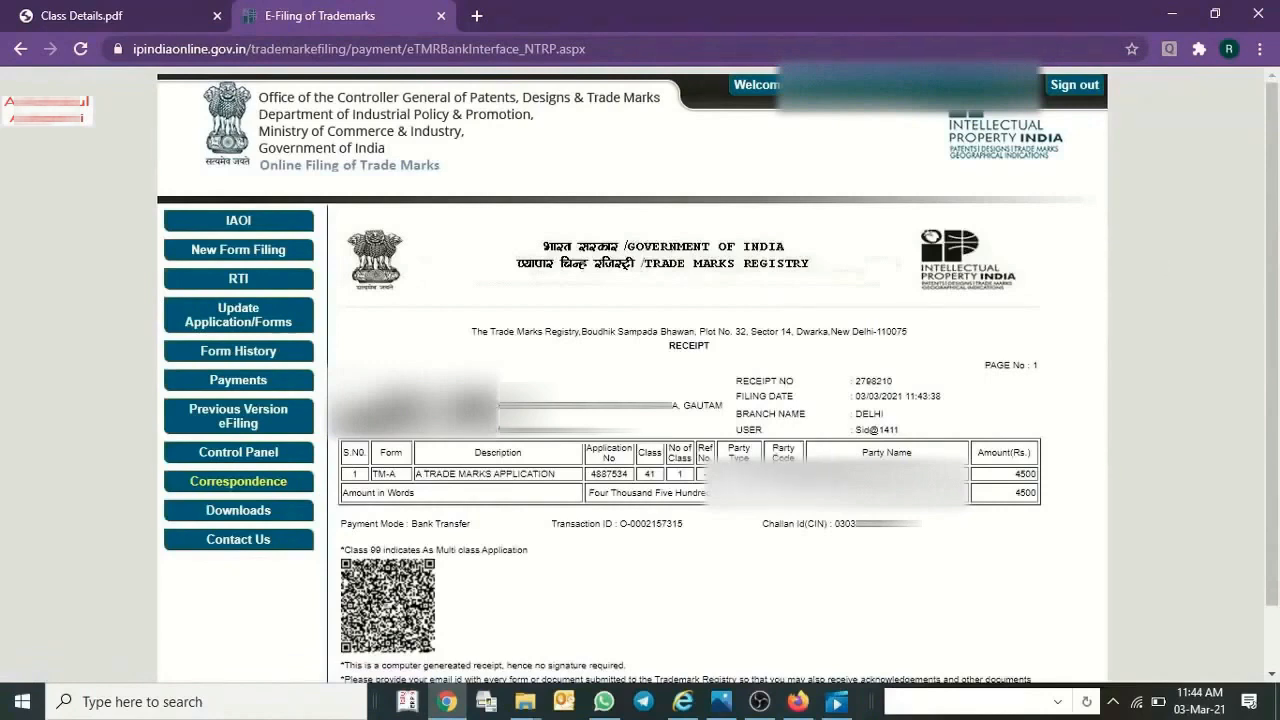
Print the Trade Marks Registry receipt for the TM-A application.
scroll(791, 490, "down", 1)
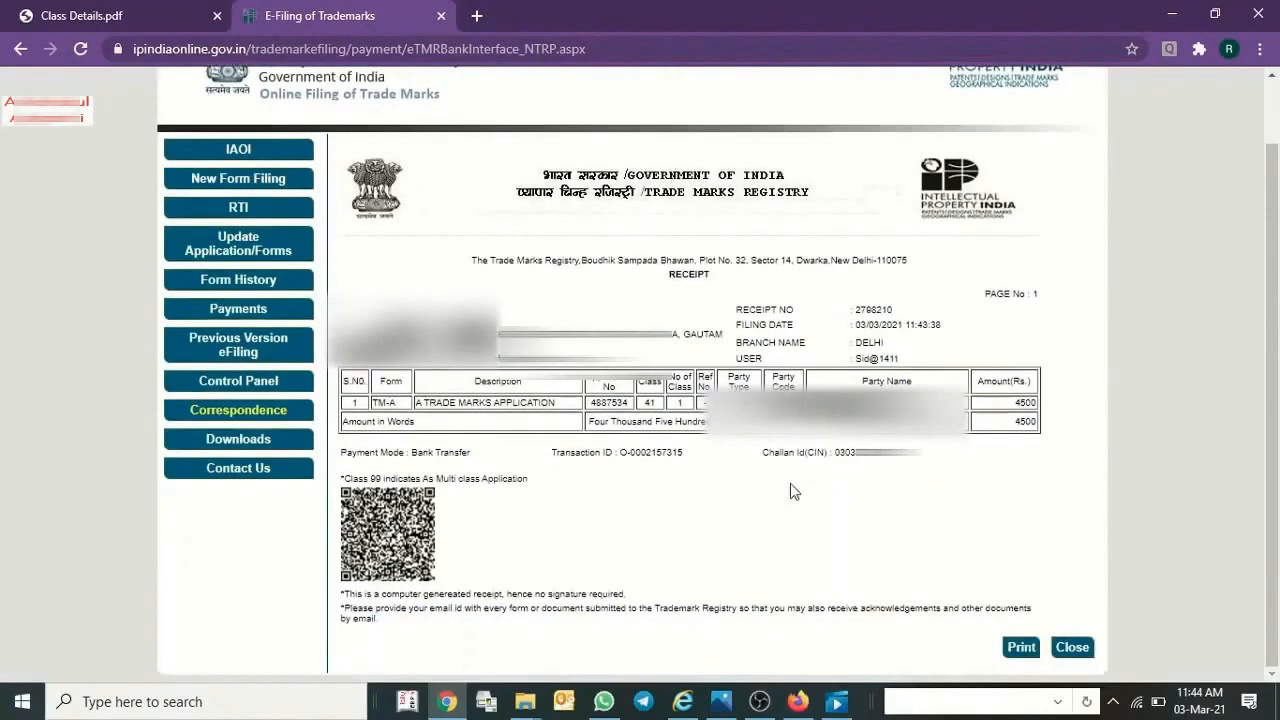
left_click(1028, 652)
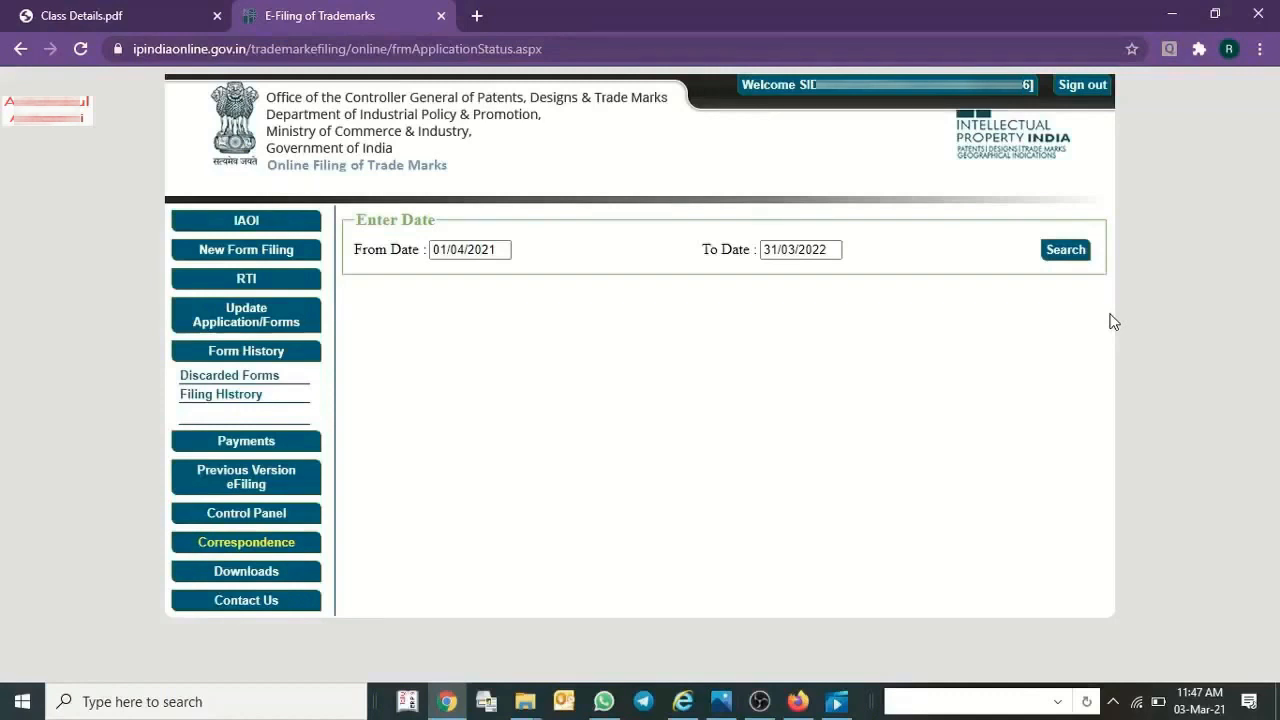
List the filed applications with receipt dates from 03/03/2021 to 03/03/2021 in the filing history and examine the TM-A application's status.
left_click(220, 396)
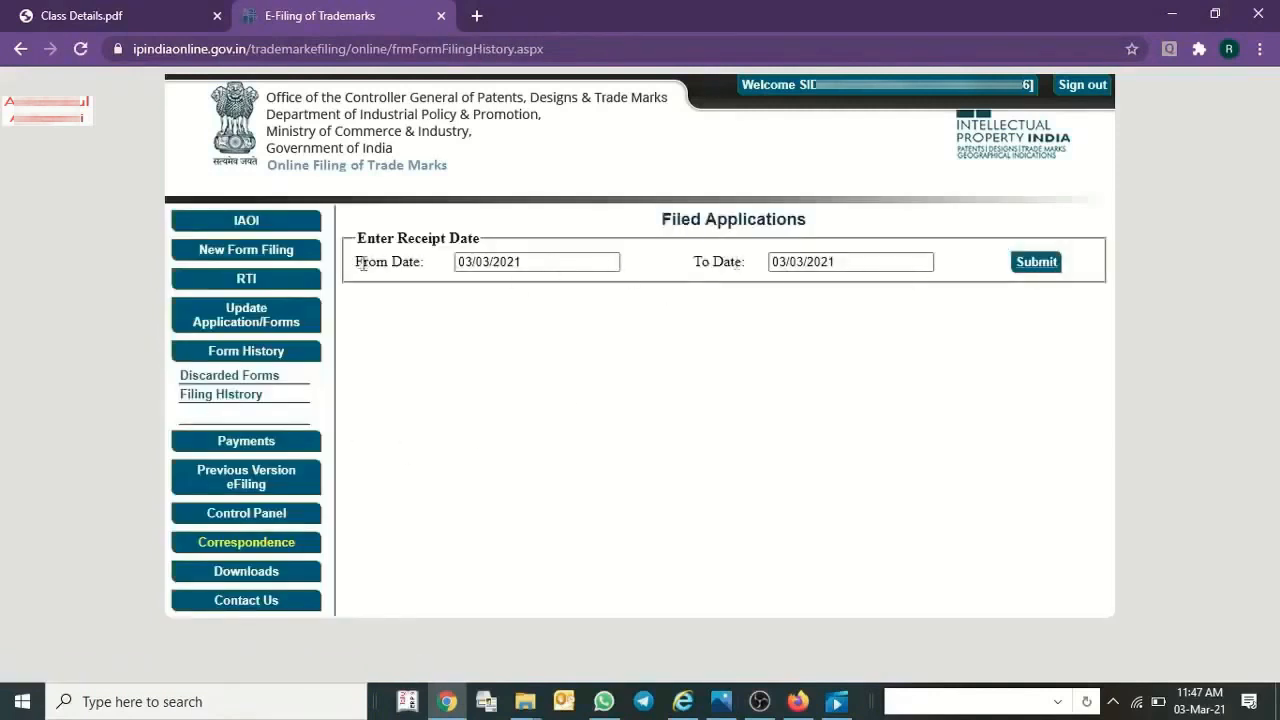
left_click(1036, 263)
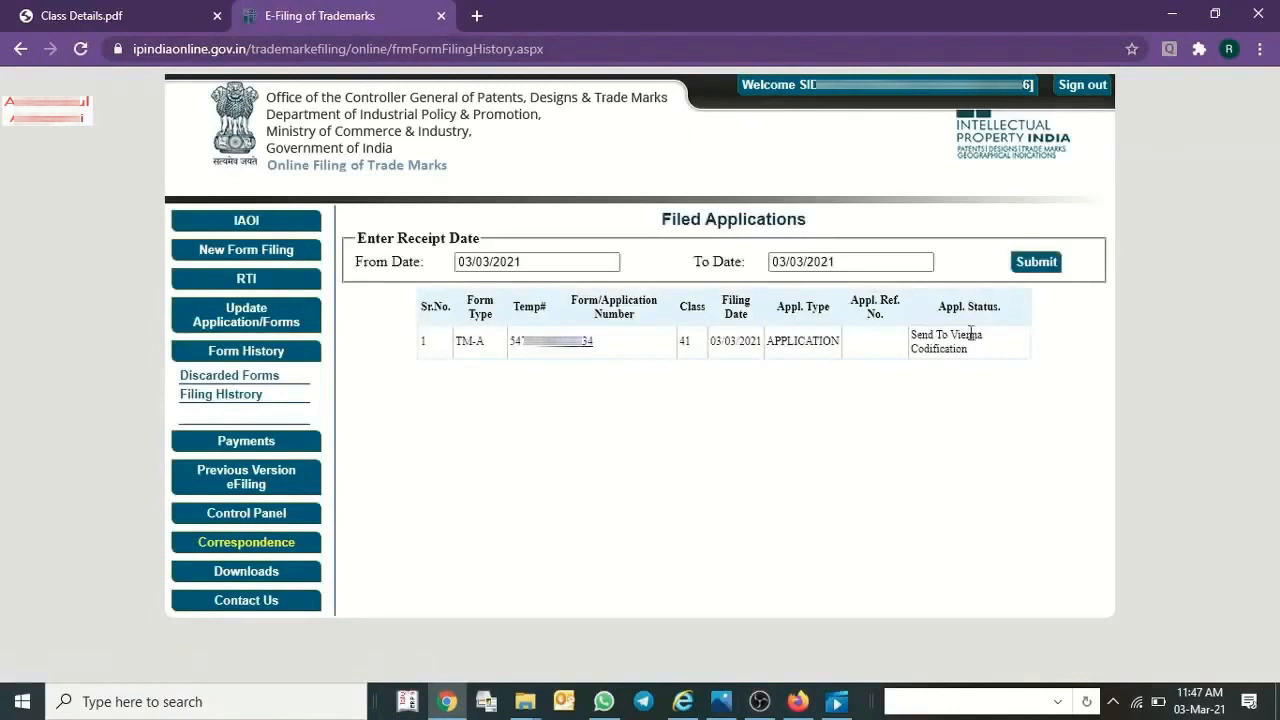
left_click_drag(935, 312, 1006, 313)
left_click_drag(921, 340, 970, 350)
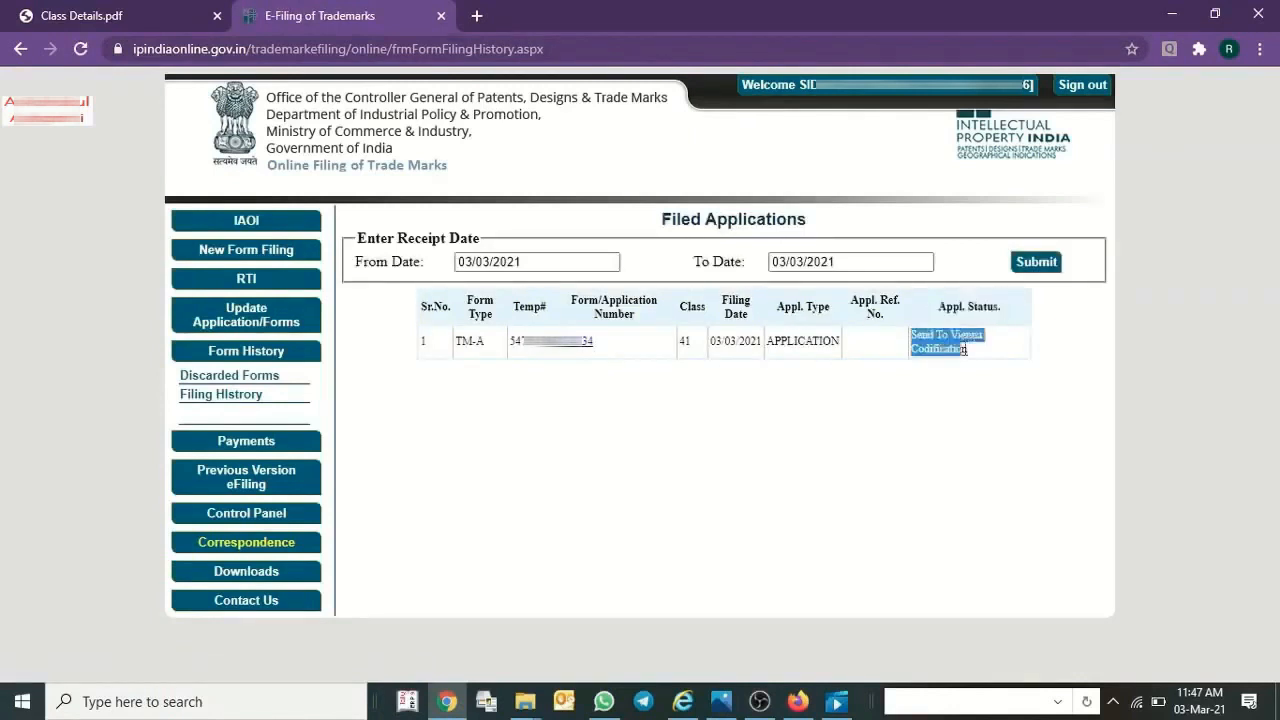
left_click(985, 405)
left_click_drag(978, 356, 913, 343)
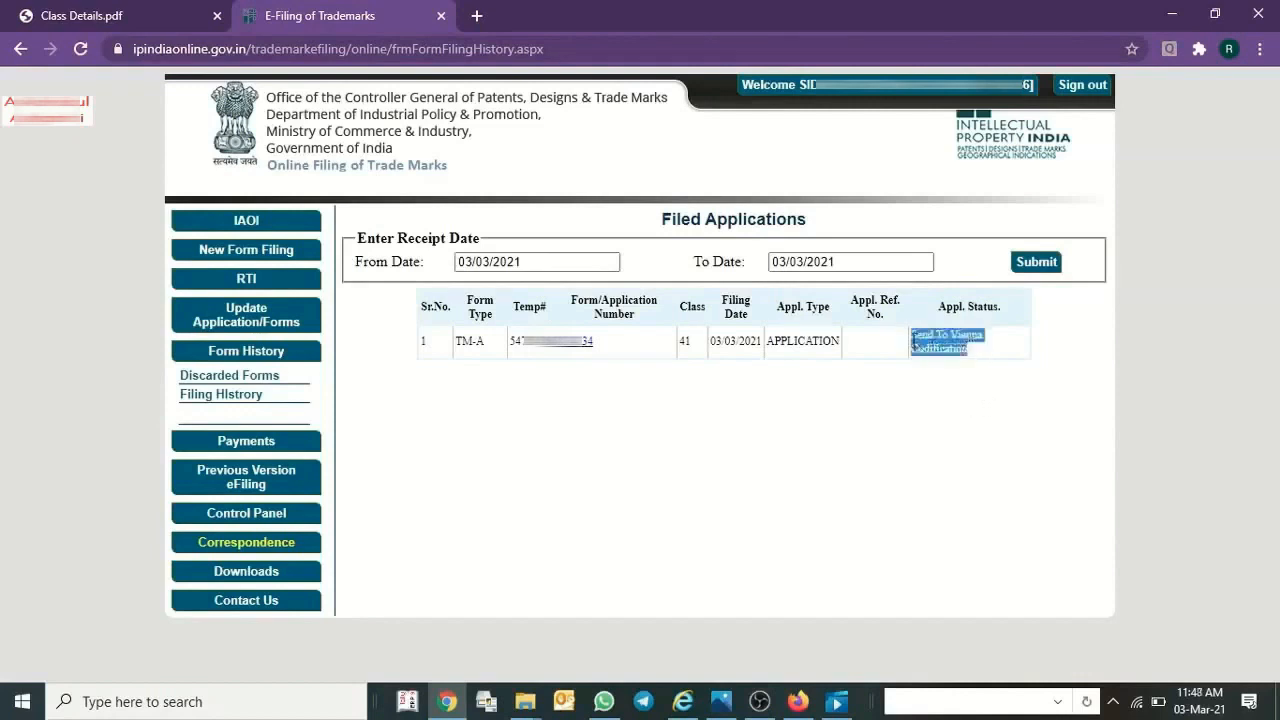